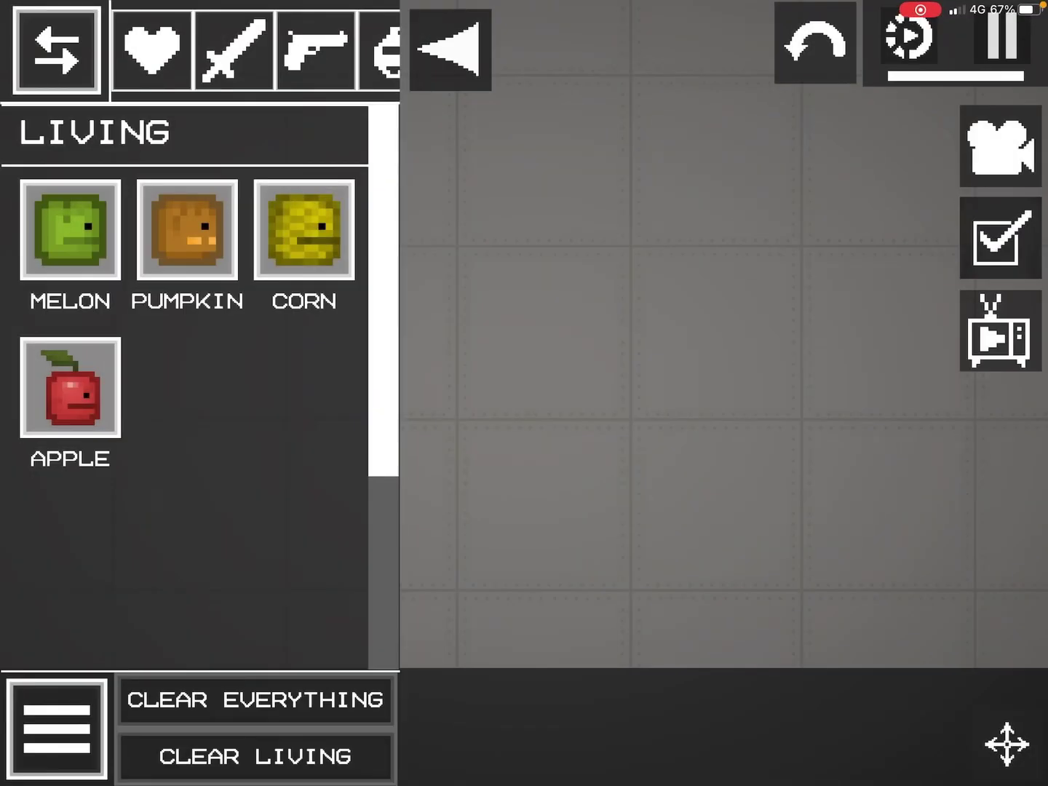
# Slide the LIVING spawn panel closed with its arrow button.
pyautogui.click(450, 50)
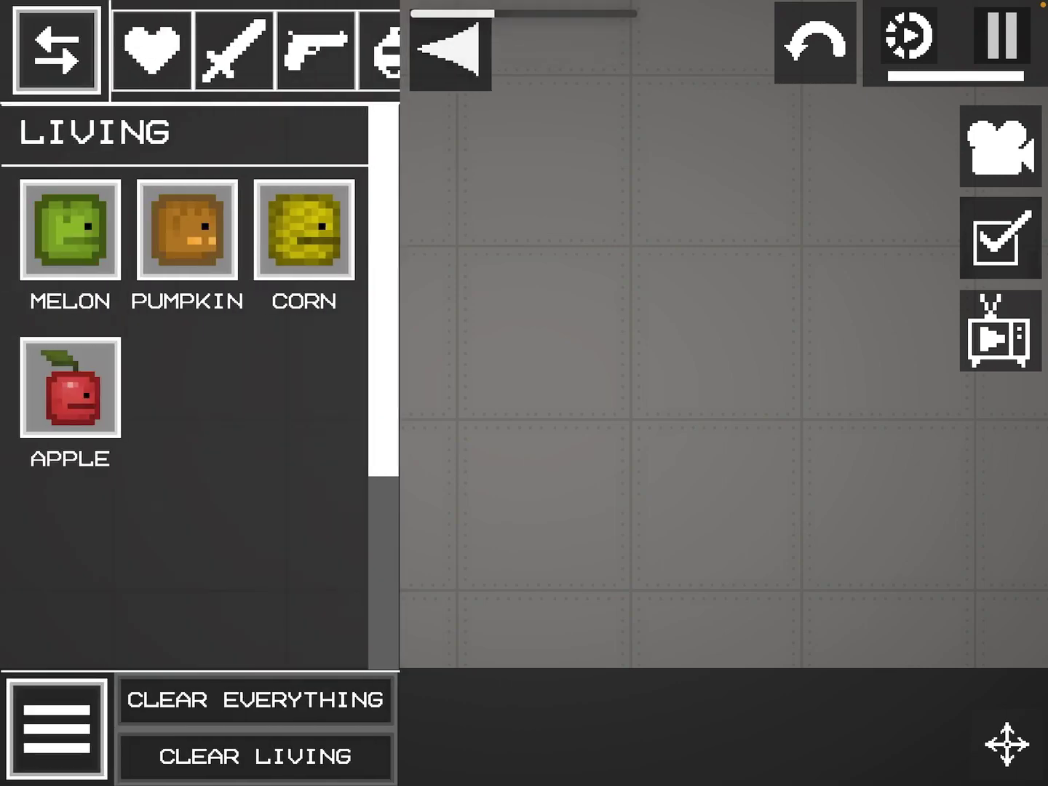
pyautogui.click(450, 49)
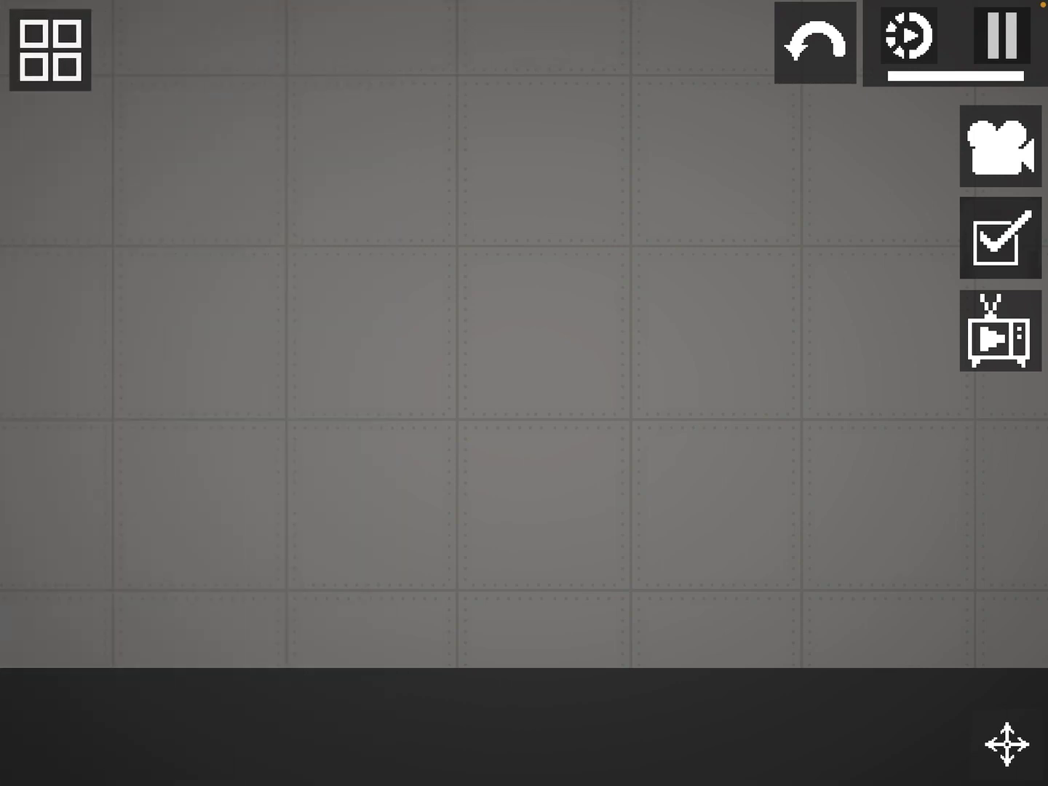
pyautogui.click(999, 331)
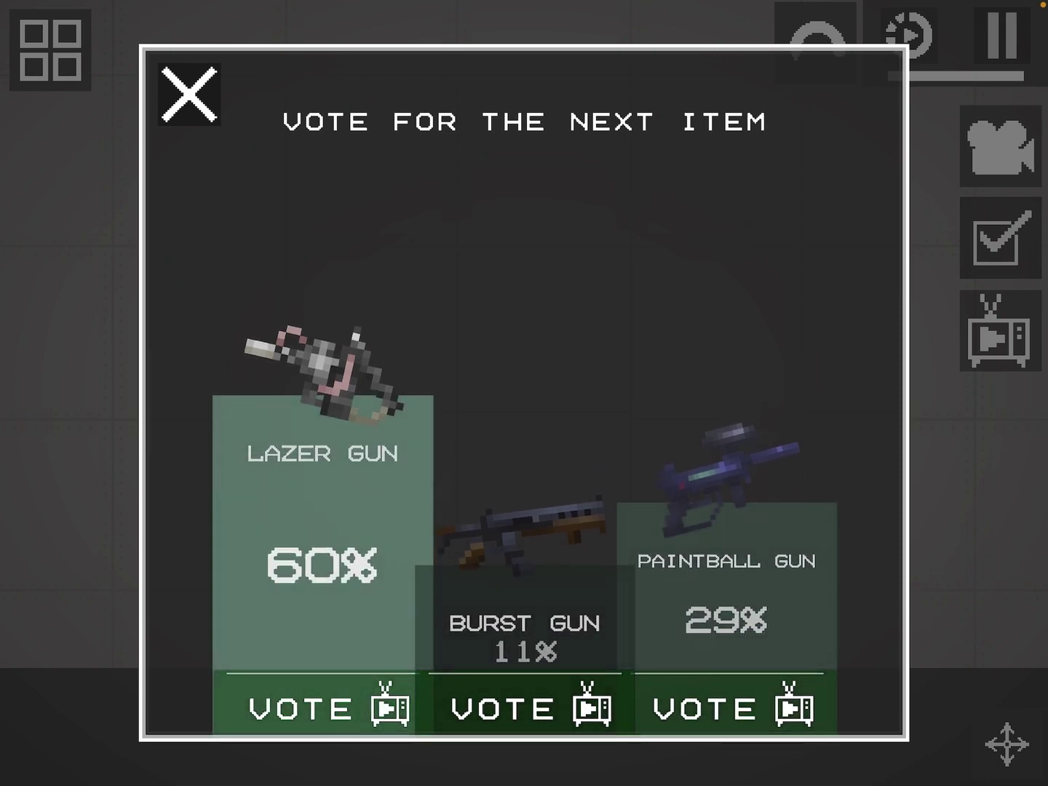
# Dismiss the item vote, select the Fire power and create a fireball in the room.
pyautogui.click(189, 95)
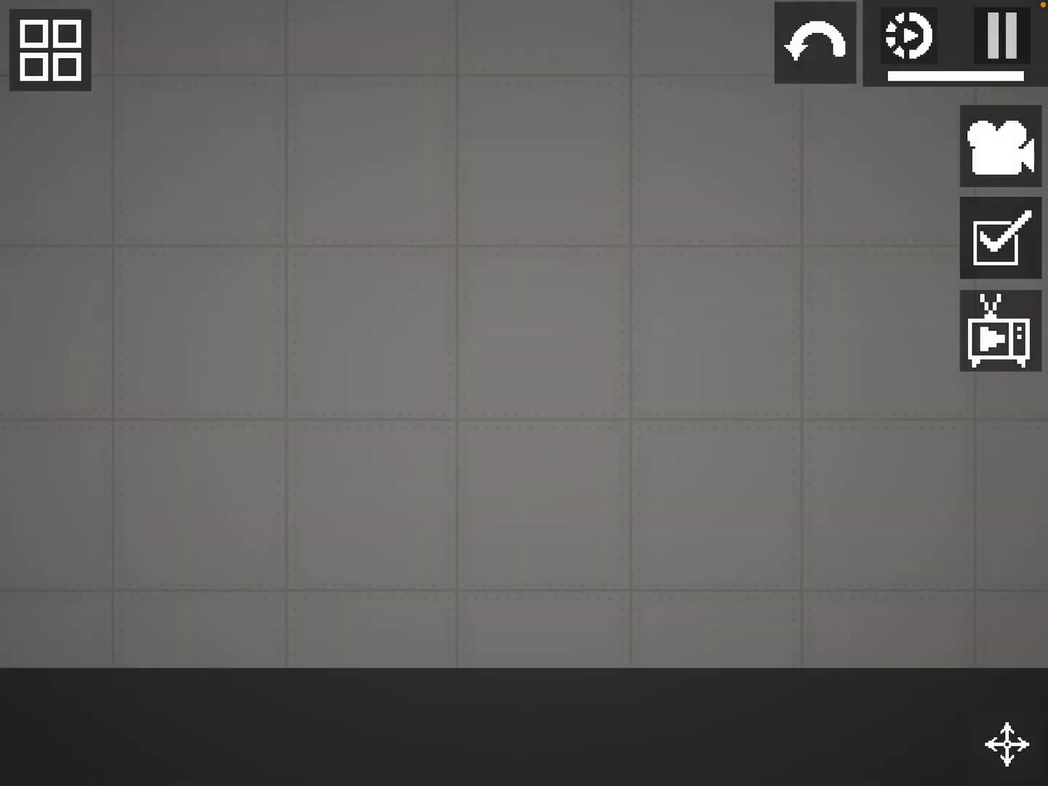
pyautogui.click(1005, 743)
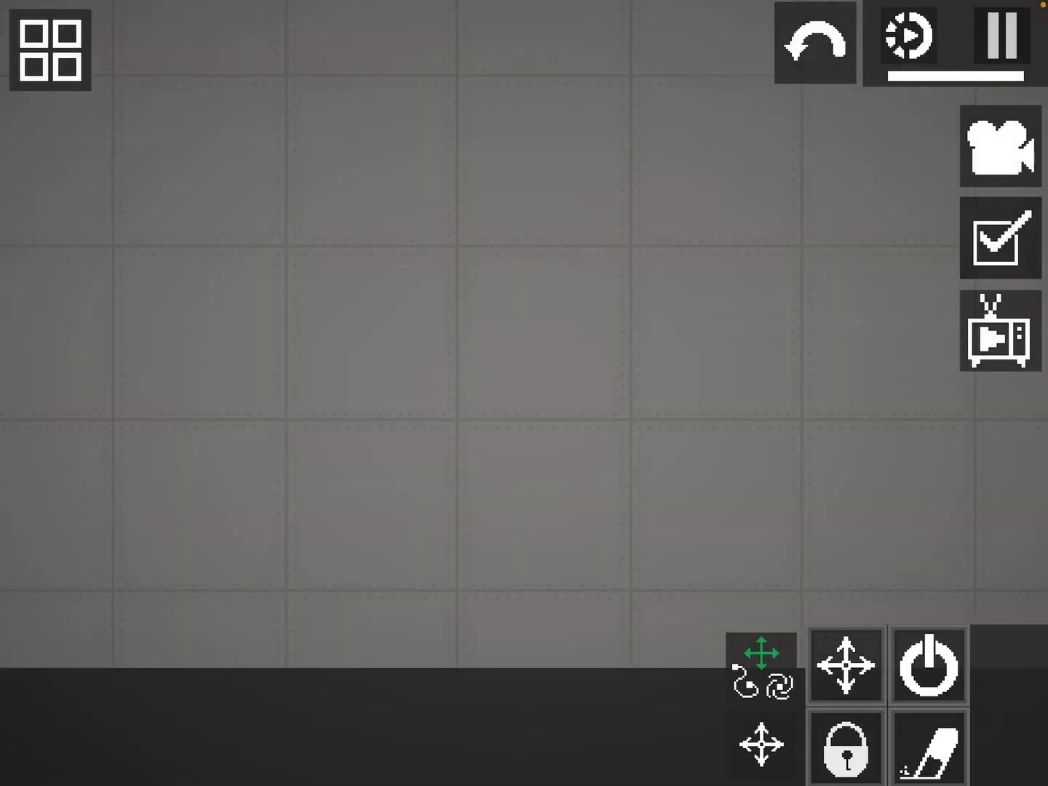
pyautogui.click(780, 685)
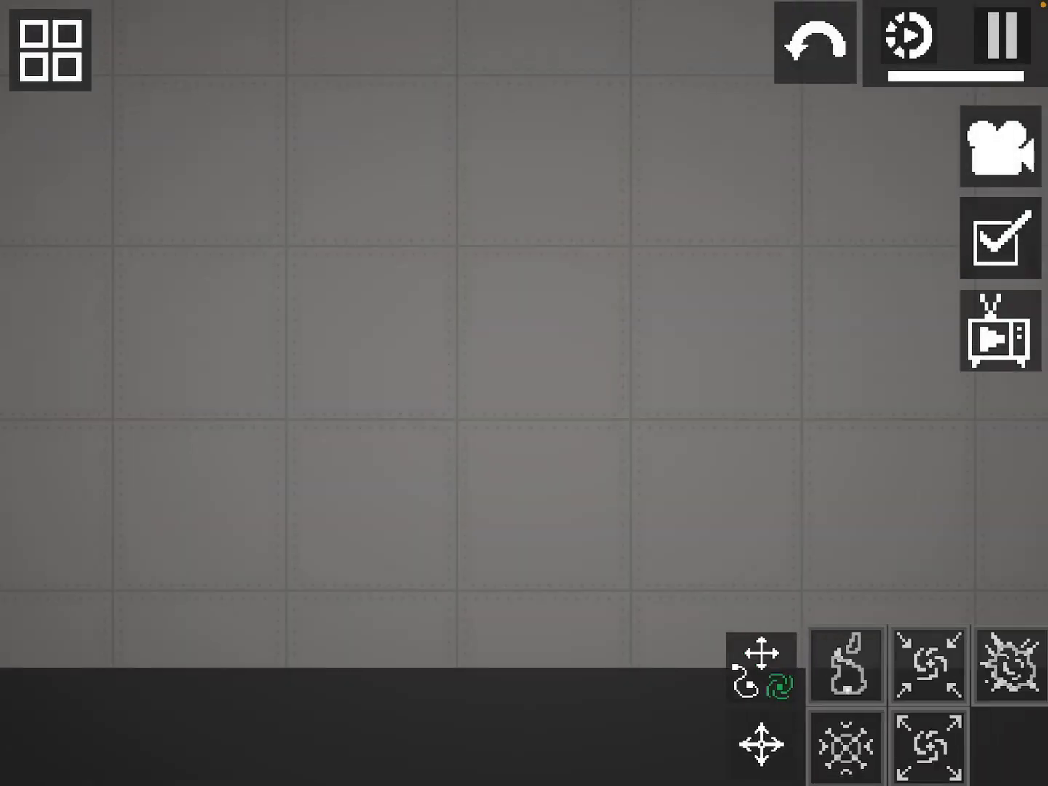
pyautogui.click(847, 665)
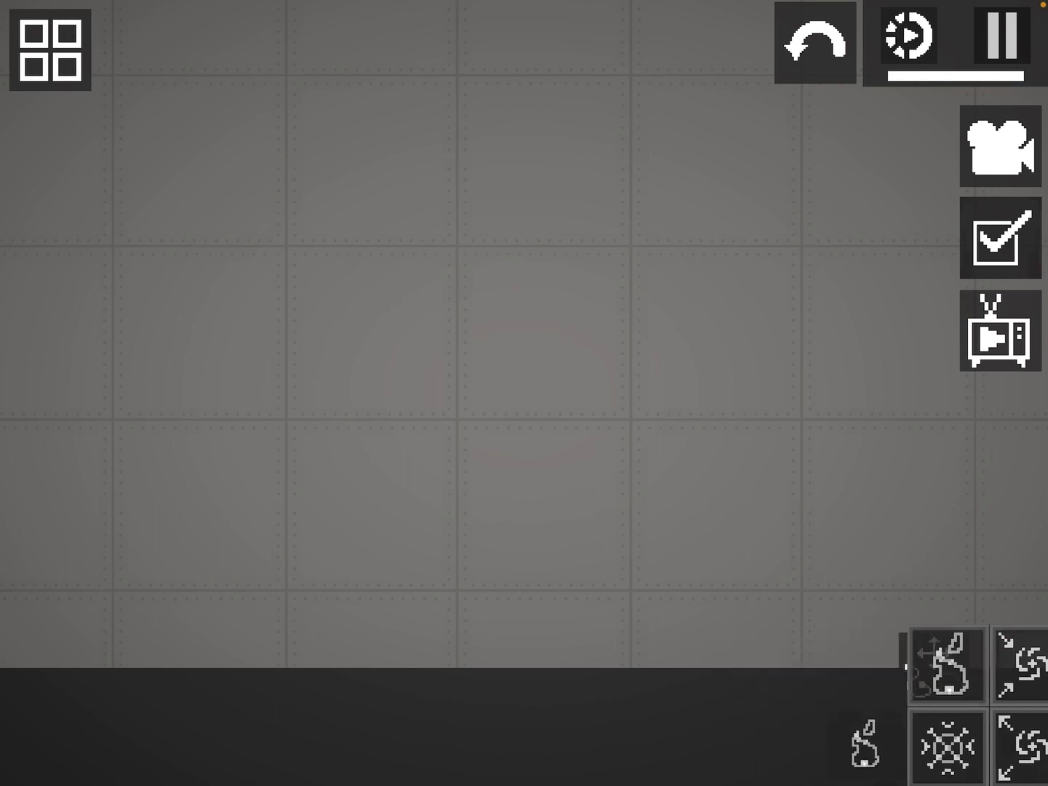
pyautogui.click(631, 460)
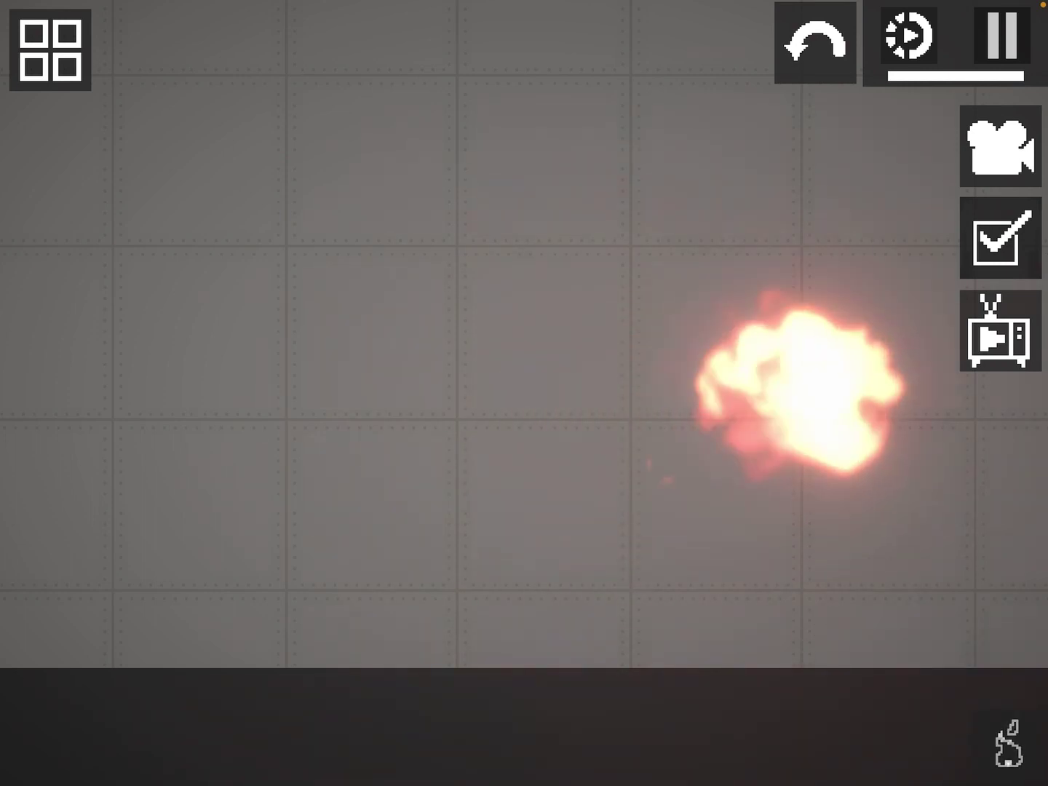
# Spawn a Melon ragdoll from the living items into the room.
pyautogui.click(50, 49)
pyautogui.click(71, 230)
pyautogui.click(503, 328)
# Drag fire onto the melon ragdoll and around it to set it ablaze.
pyautogui.moveTo(810, 449); pyautogui.dragTo(516, 369)
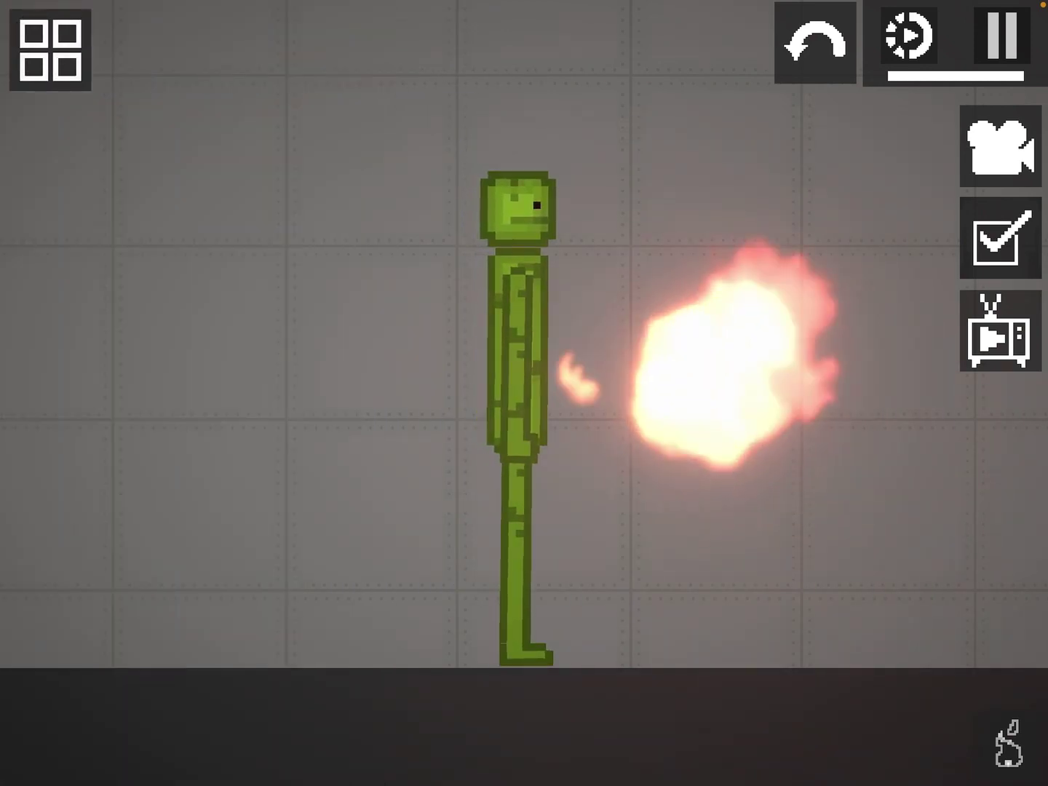
pyautogui.moveTo(737, 458); pyautogui.dragTo(524, 492)
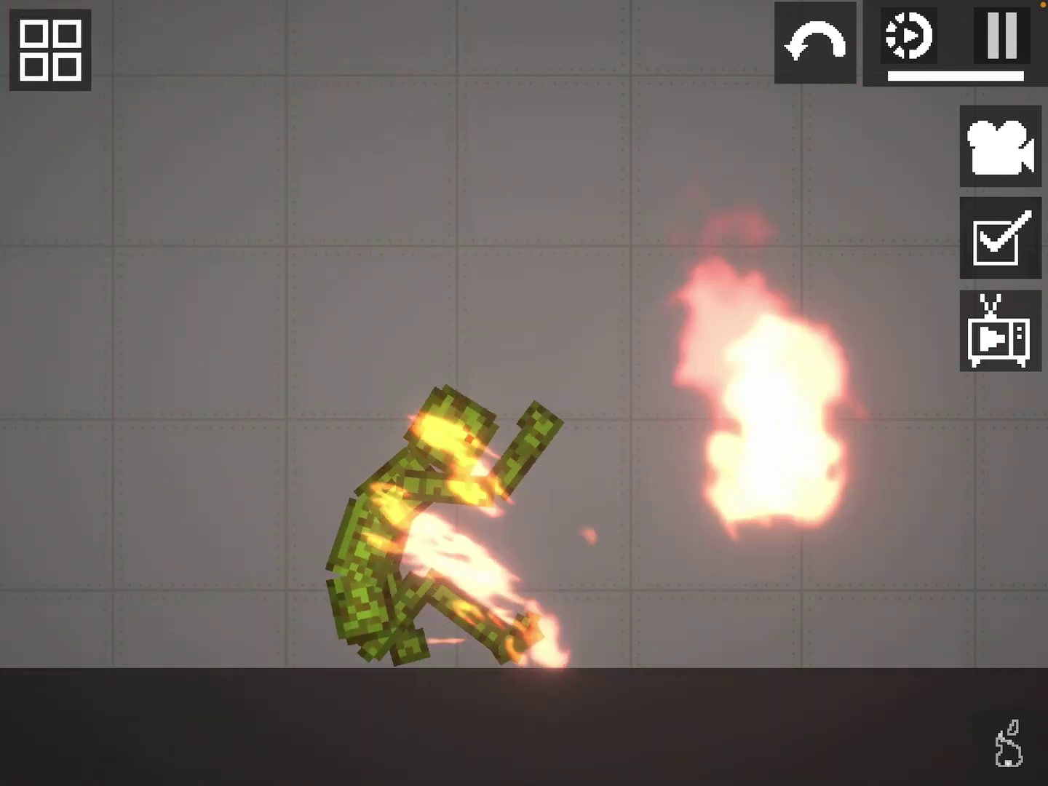
pyautogui.click(1009, 743)
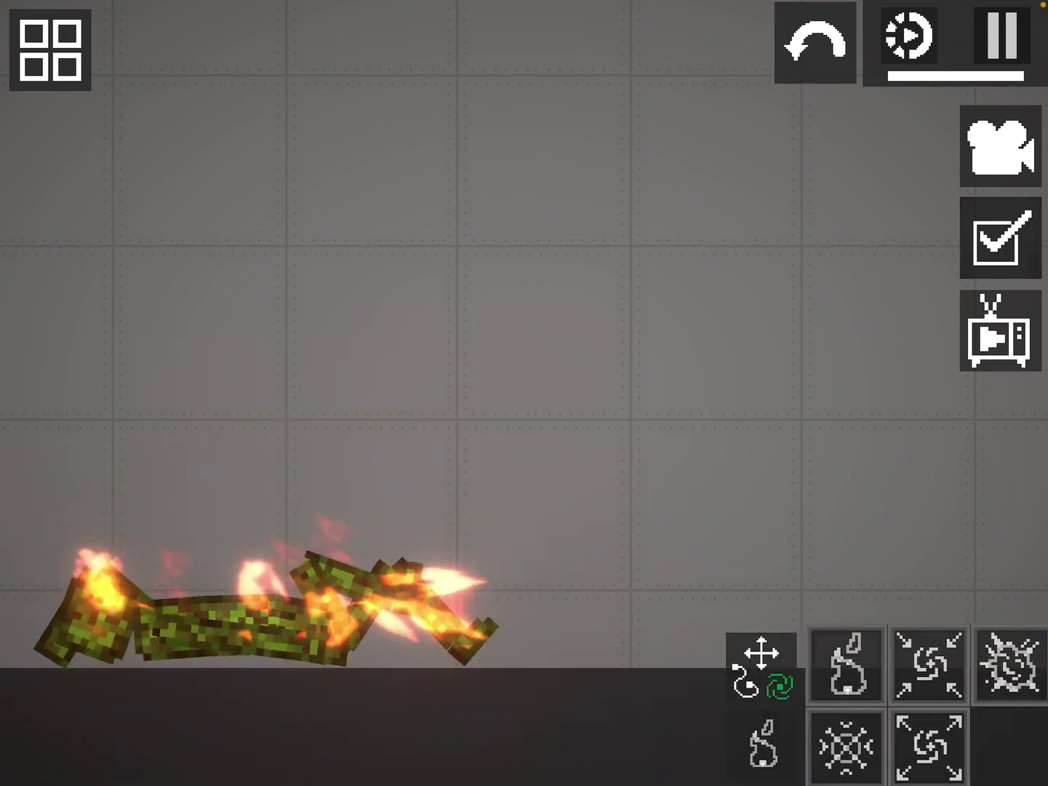
# Fling the burning ragdoll toward the right wall and select the Explosion power.
pyautogui.click(993, 747)
pyautogui.scroll(-3, 524, 393)
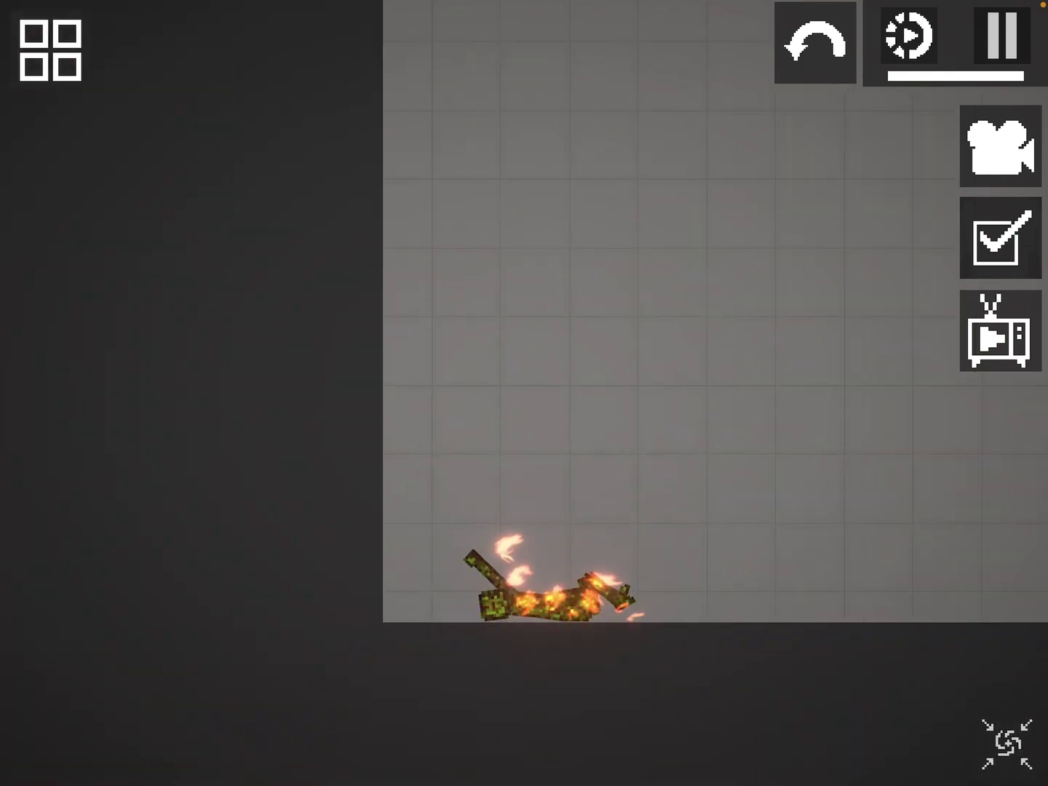
pyautogui.moveTo(539, 597); pyautogui.dragTo(1007, 507)
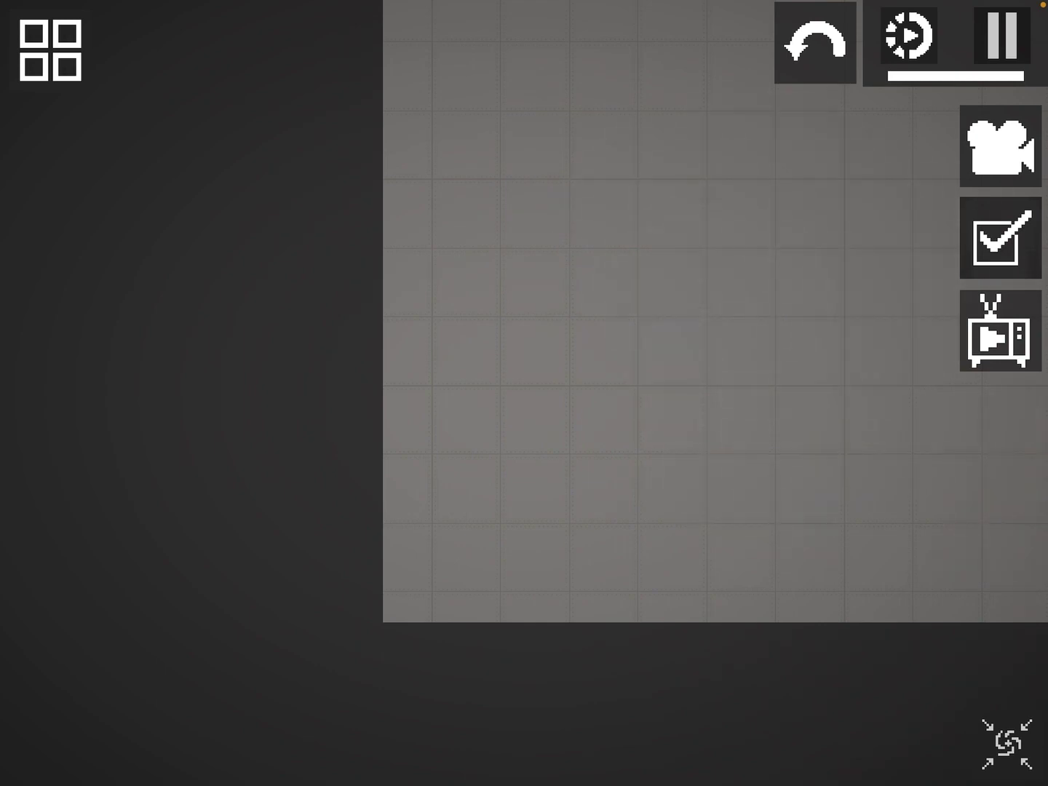
pyautogui.click(1007, 744)
pyautogui.click(761, 743)
pyautogui.moveTo(573, 409); pyautogui.dragTo(696, 327)
# Drop a new melon ragdoll and detonate four explosions on it.
pyautogui.click(50, 50)
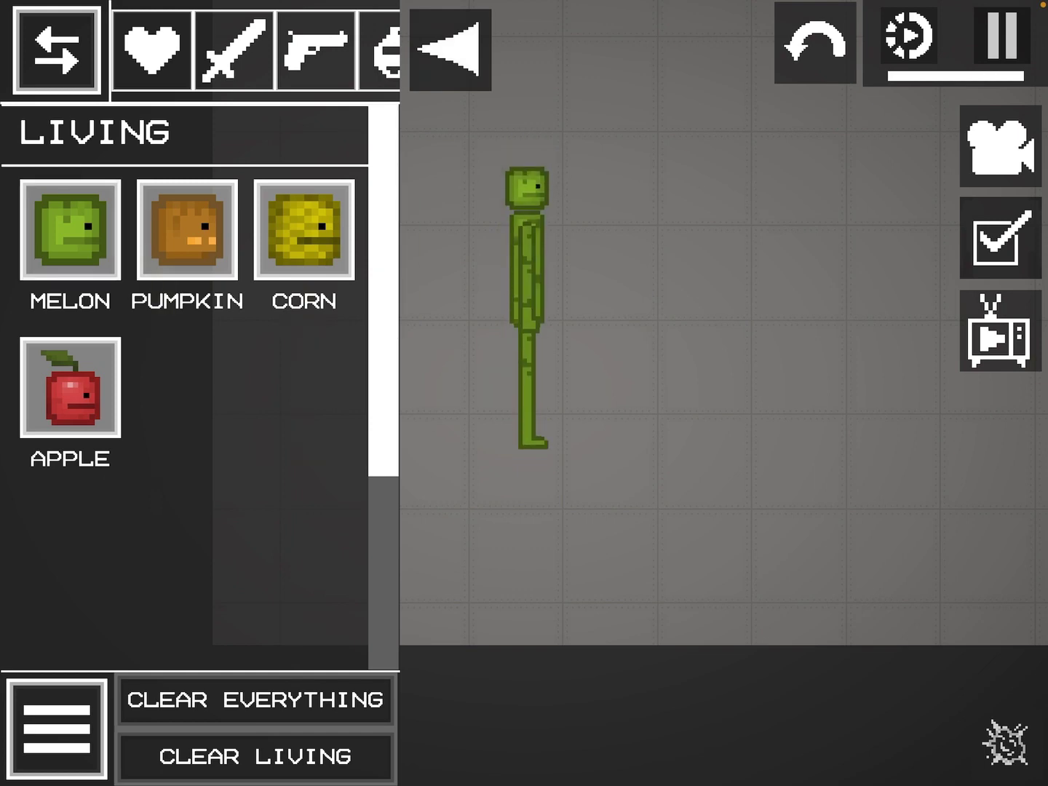
pyautogui.click(450, 47)
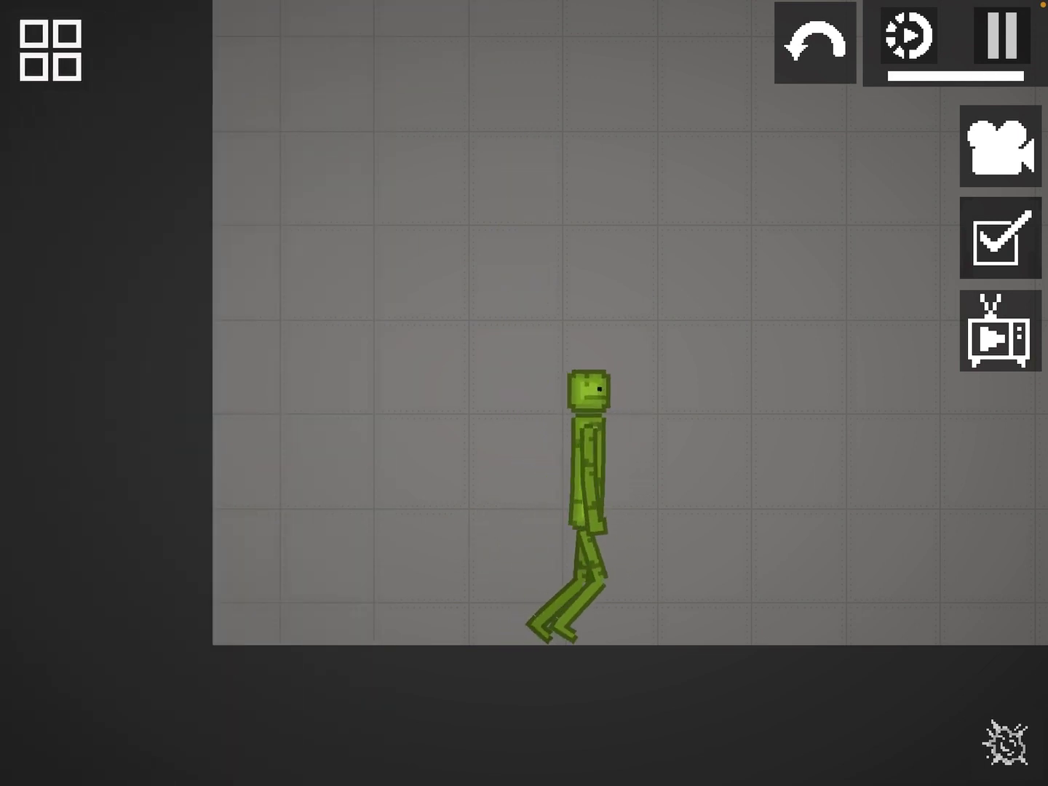
pyautogui.click(655, 450)
pyautogui.click(859, 410)
pyautogui.moveTo(573, 328); pyautogui.dragTo(327, 492)
pyautogui.click(606, 492)
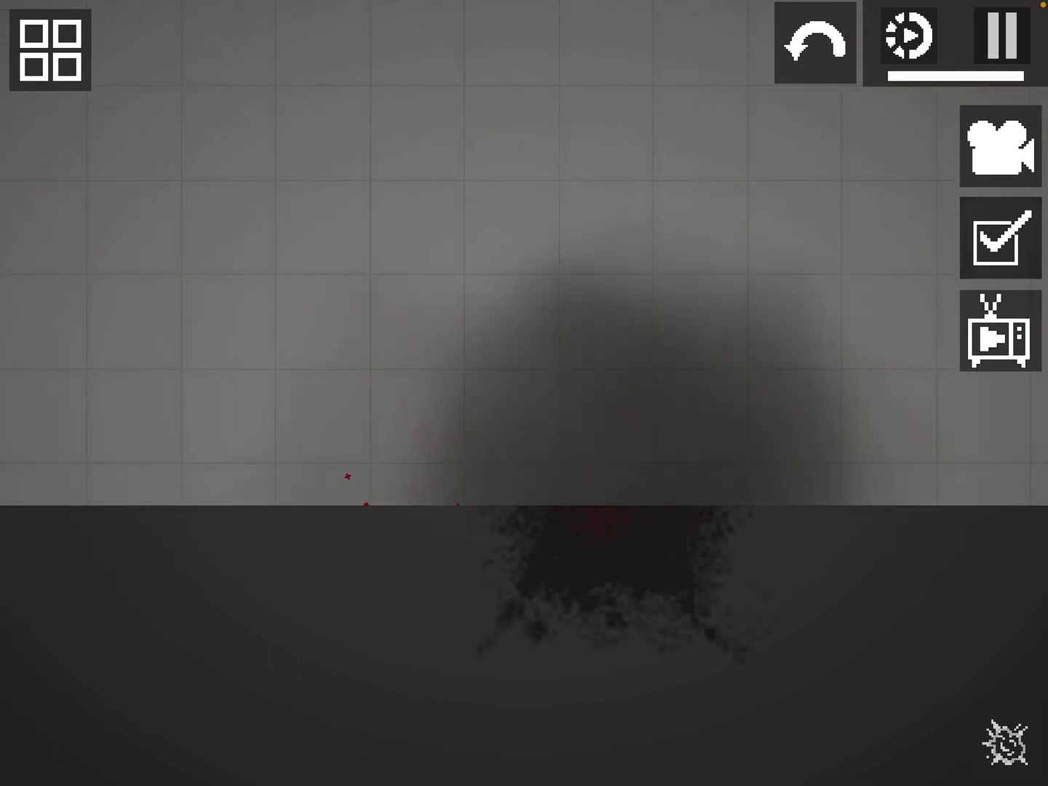
pyautogui.click(1006, 742)
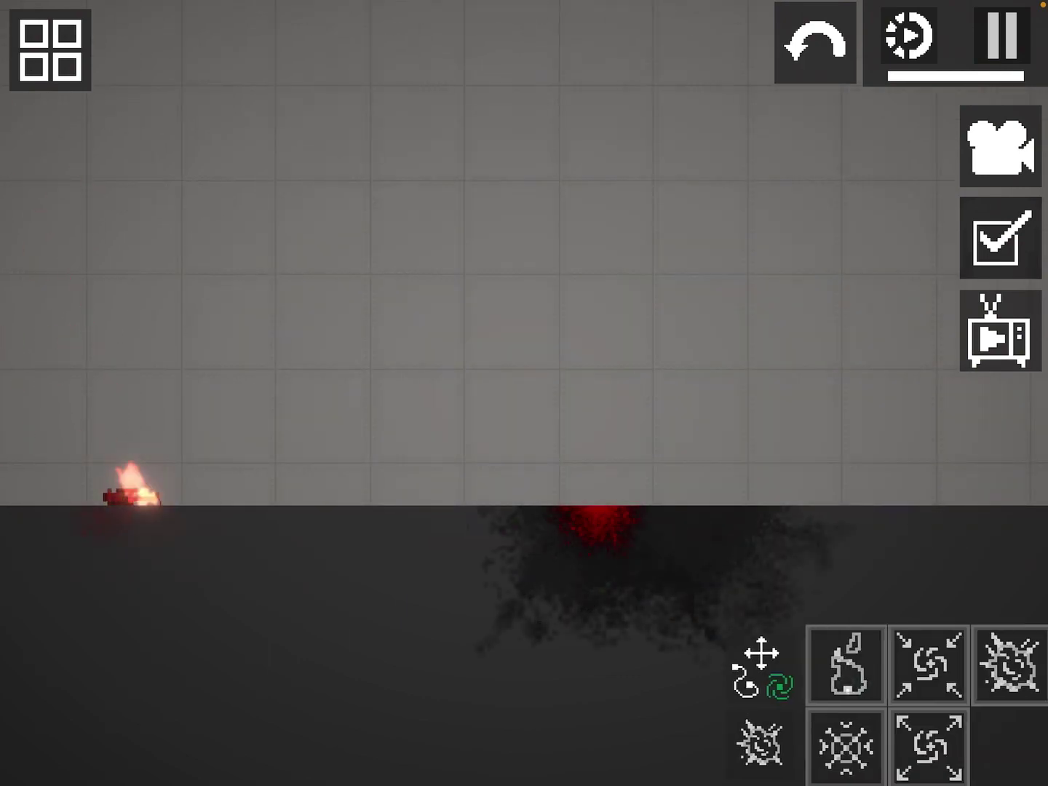
# Bring the mangled ragdoll by the left wall into view and pick another power.
pyautogui.click(1005, 743)
pyautogui.moveTo(246, 328); pyautogui.dragTo(655, 245)
pyautogui.scroll(3, 327, 369)
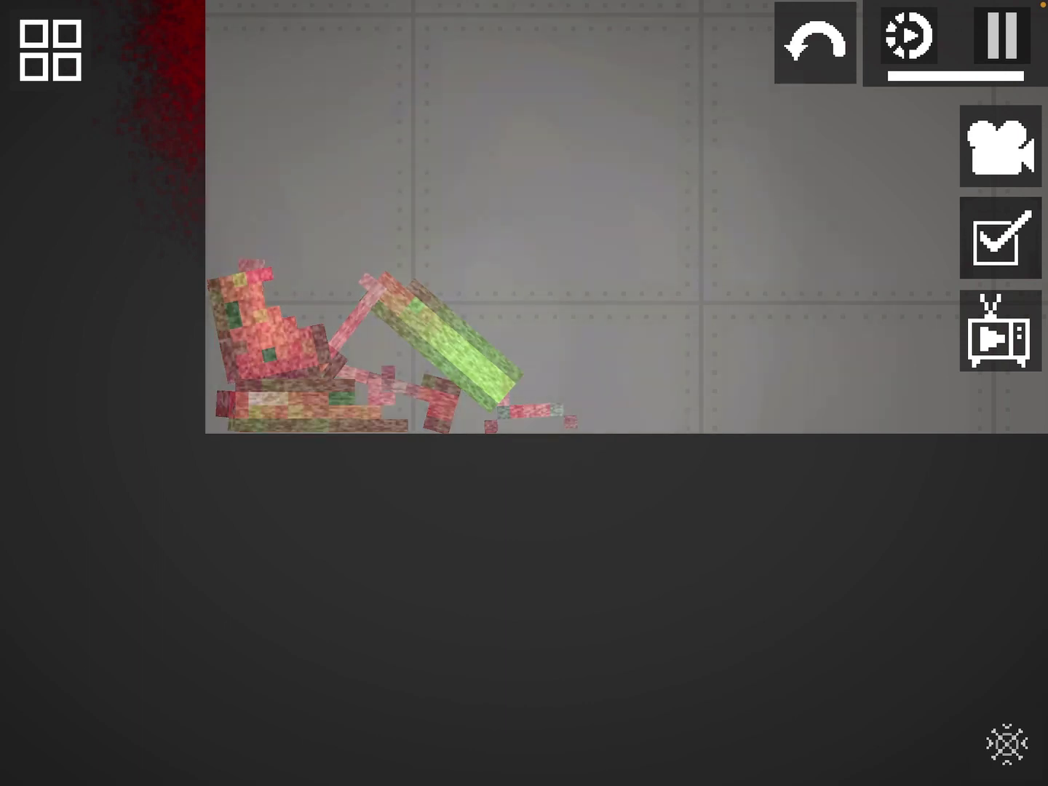
pyautogui.scroll(-2, 525, 328)
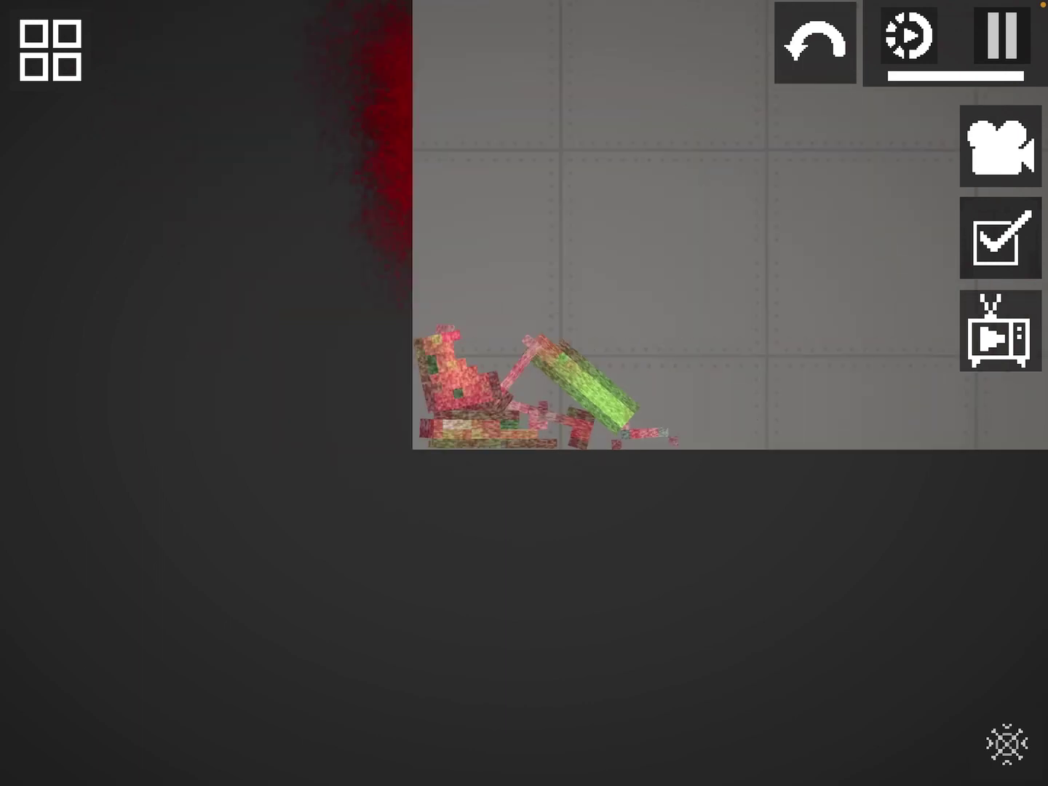
pyautogui.click(1007, 744)
# Spawn a standing Melon ragdoll and put away the living-items list.
pyautogui.click(761, 667)
pyautogui.click(50, 50)
pyautogui.click(70, 229)
pyautogui.click(565, 352)
pyautogui.click(450, 47)
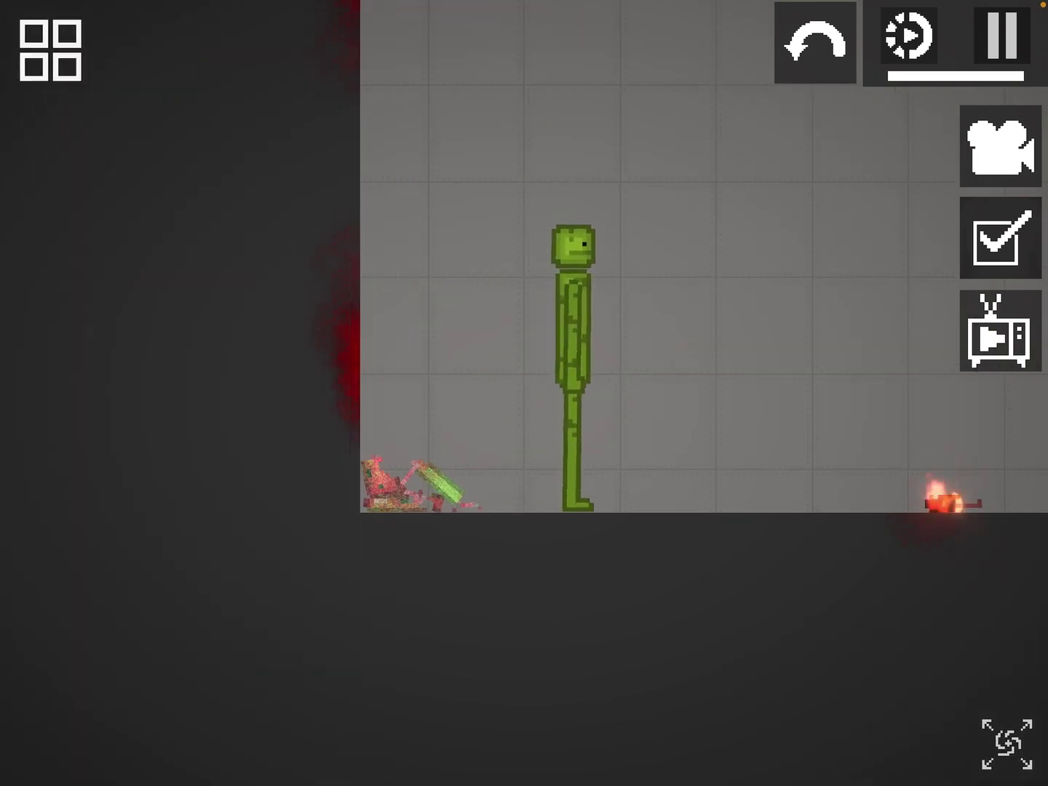
# Blast the melon with the push power and hurl it from right to left.
pyautogui.click(572, 328)
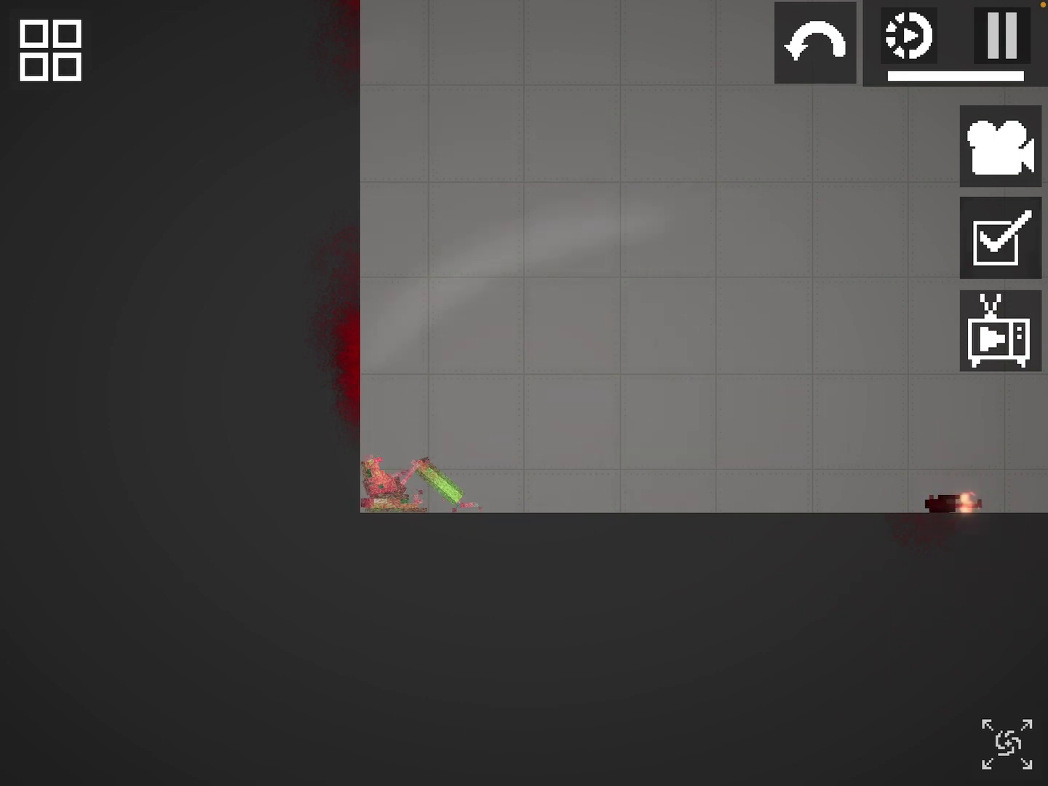
pyautogui.moveTo(491, 328)
pyautogui.mouseDown()
pyautogui.moveTo(720, 409)
pyautogui.moveTo(245, 295)
pyautogui.mouseUp()
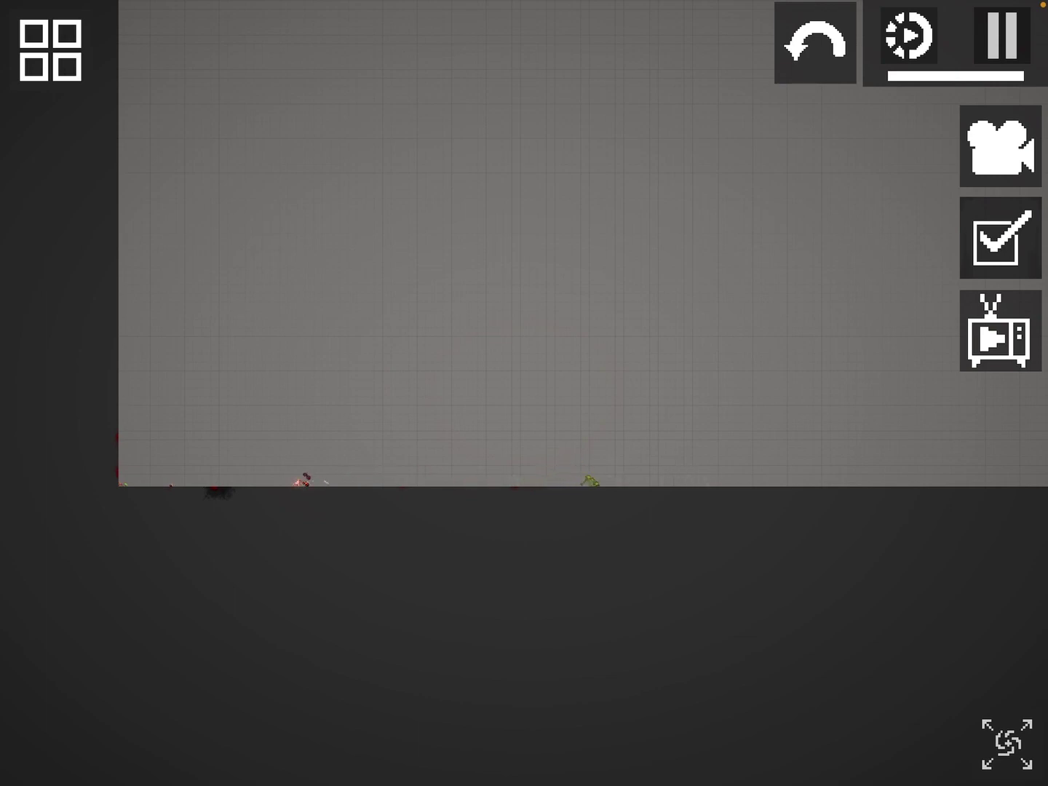
pyautogui.scroll(6, 590, 474)
pyautogui.scroll(6, 573, 459)
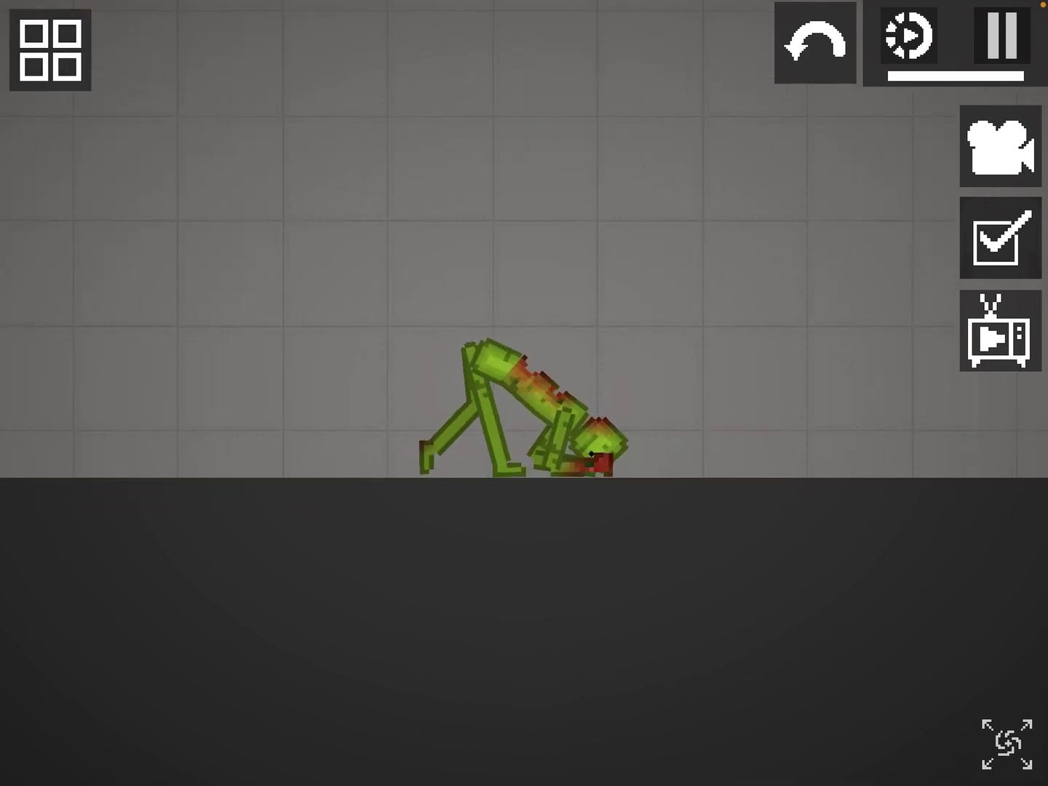
pyautogui.moveTo(589, 442); pyautogui.dragTo(164, 328)
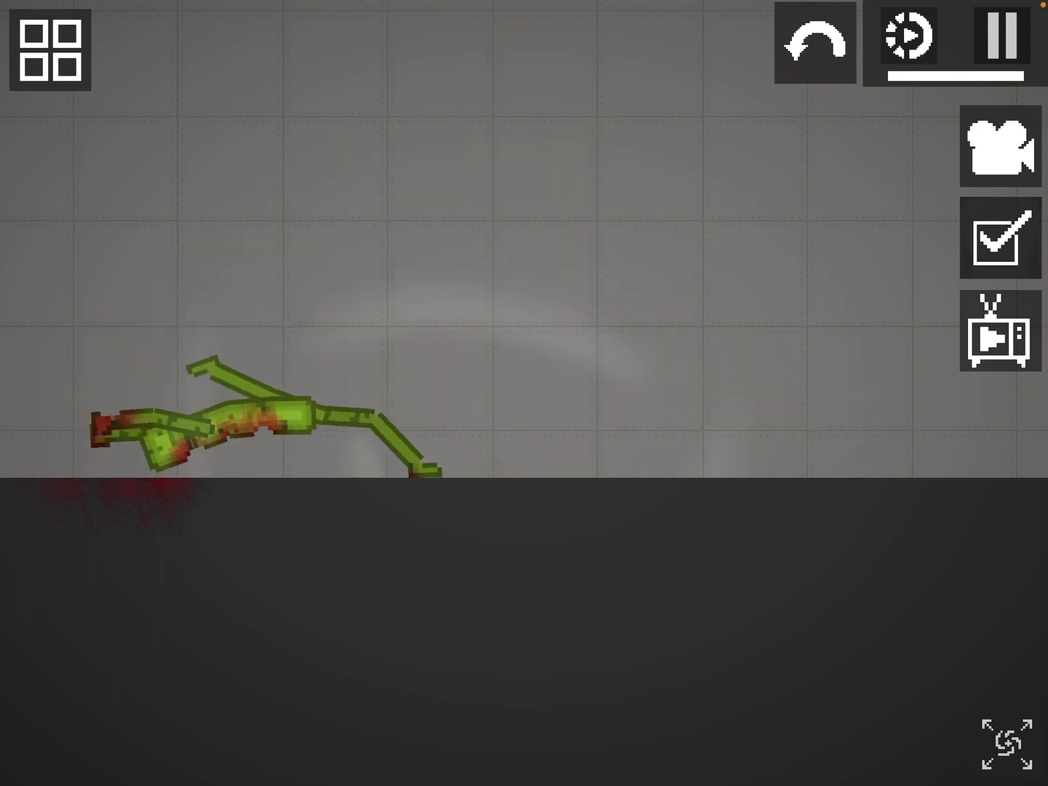
pyautogui.scroll(-6, 524, 368)
# Switch to the Ropes items and open the item spawn list.
pyautogui.click(1007, 744)
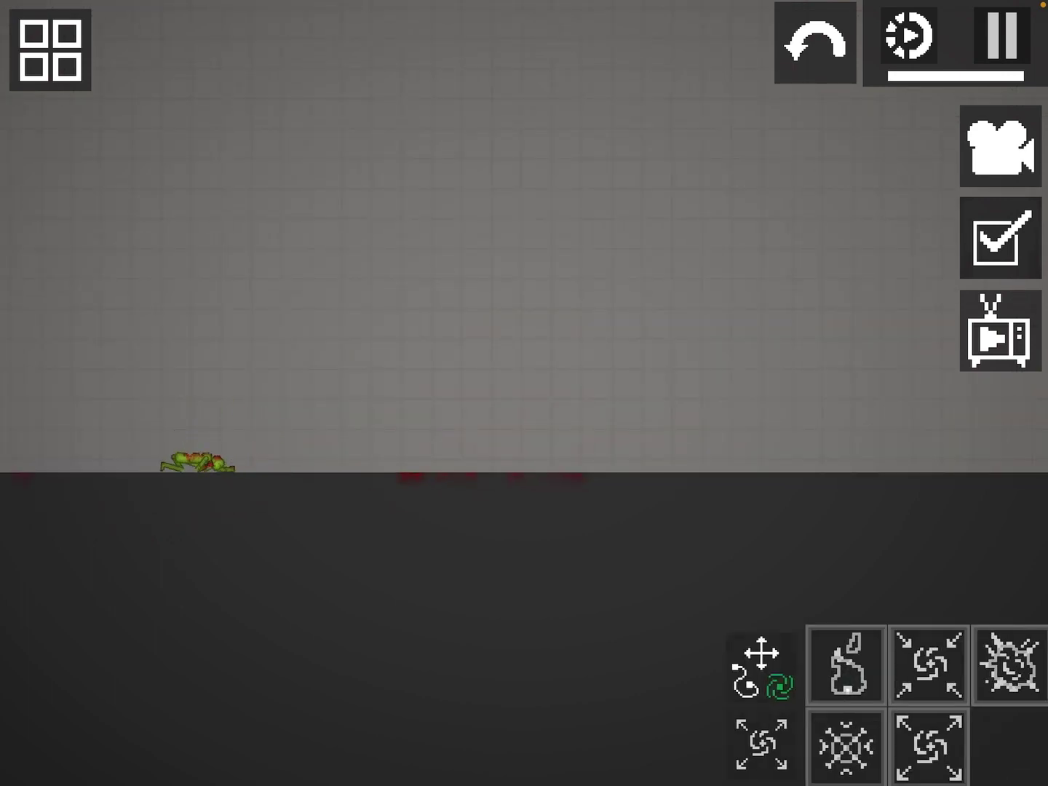
pyautogui.click(743, 681)
pyautogui.scroll(-3, 925, 704)
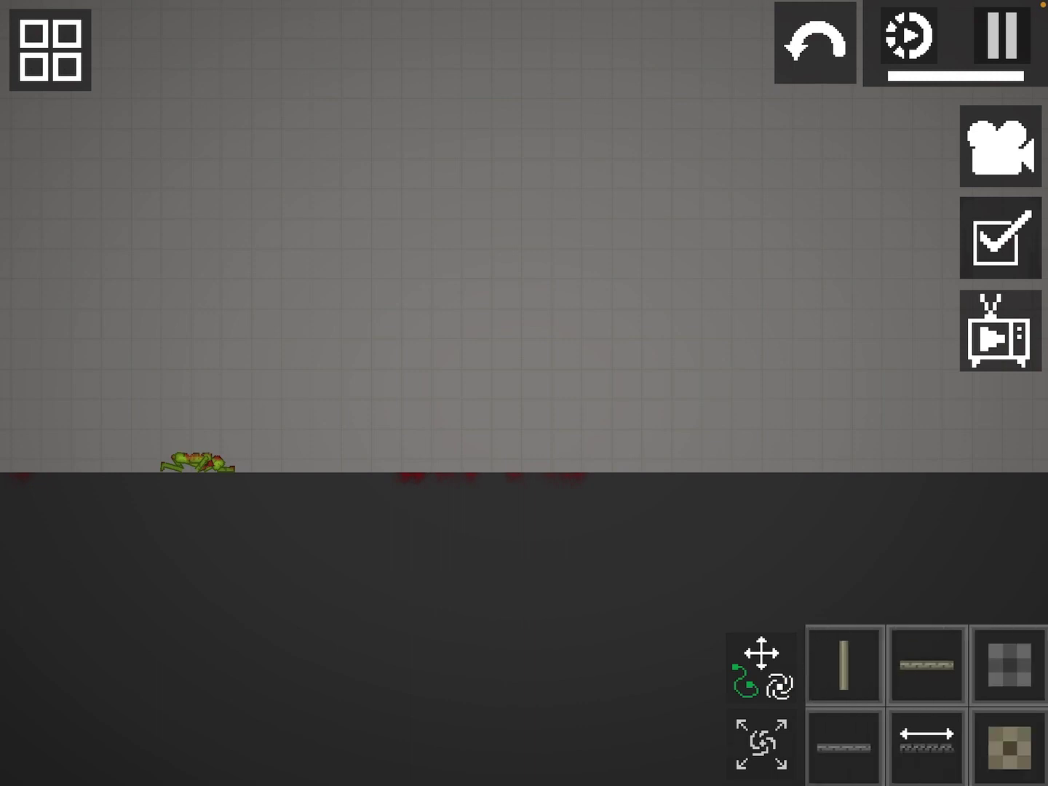
pyautogui.scroll(-3, 925, 704)
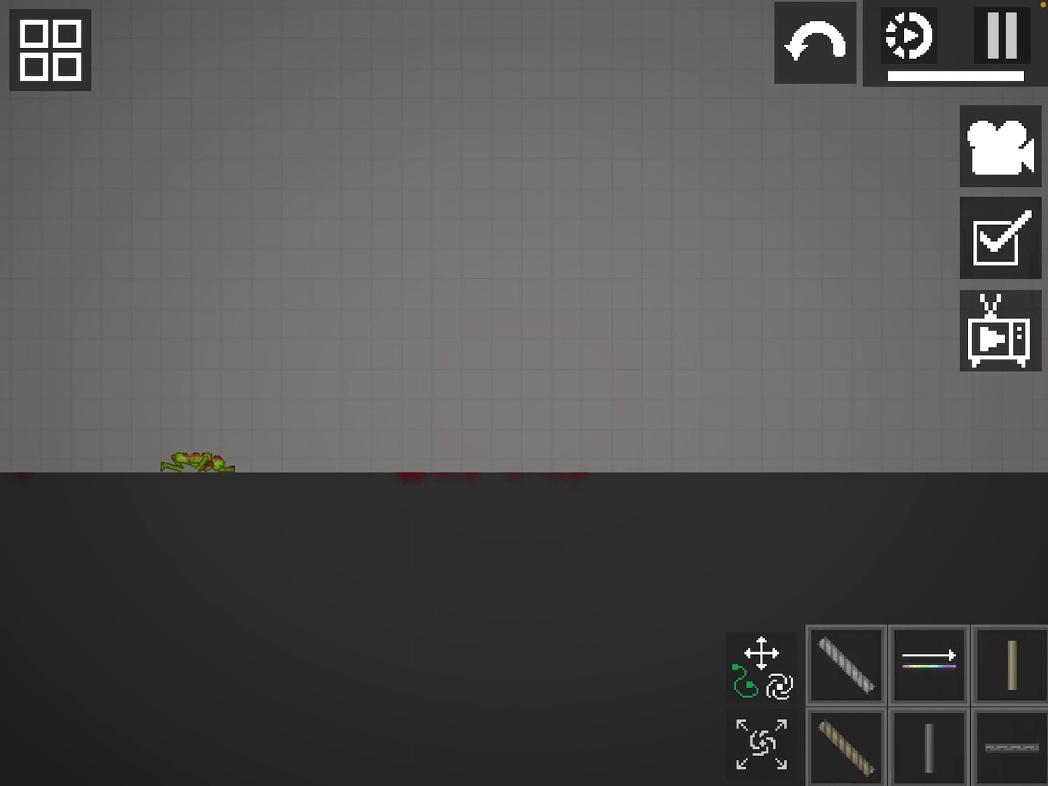
pyautogui.click(761, 668)
pyautogui.click(844, 663)
# Spawn a Tennis Racket from the melee weapons category and drop it on the floor.
pyautogui.click(50, 50)
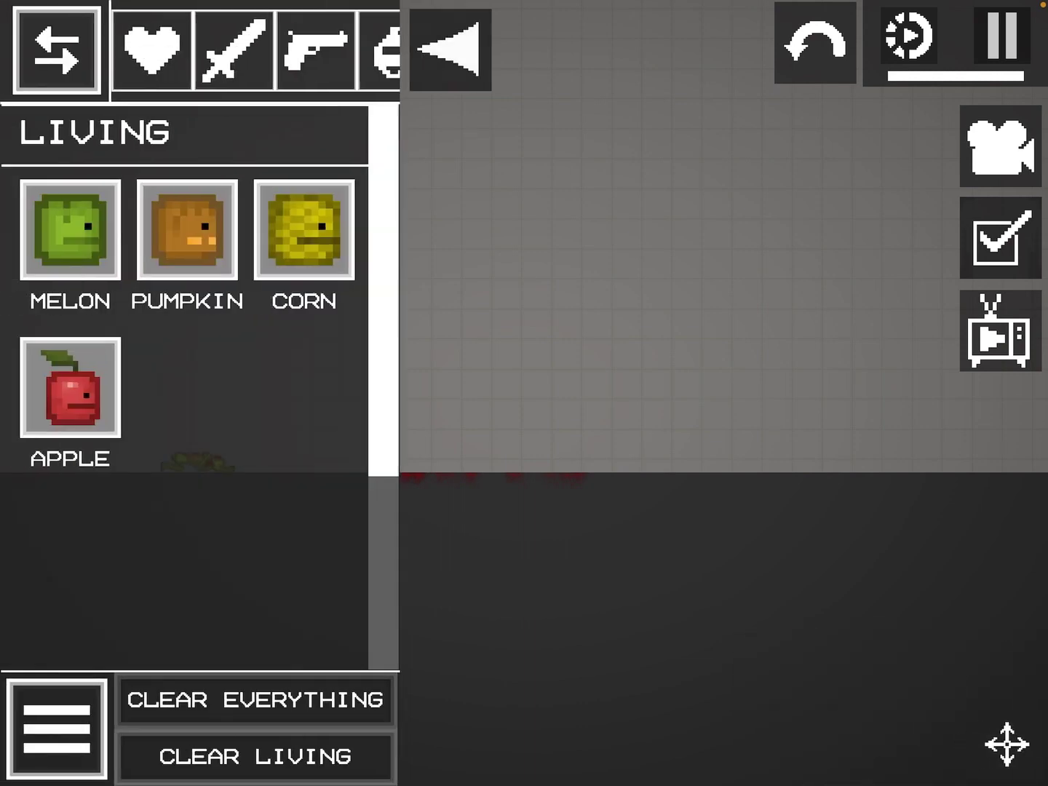
pyautogui.click(233, 49)
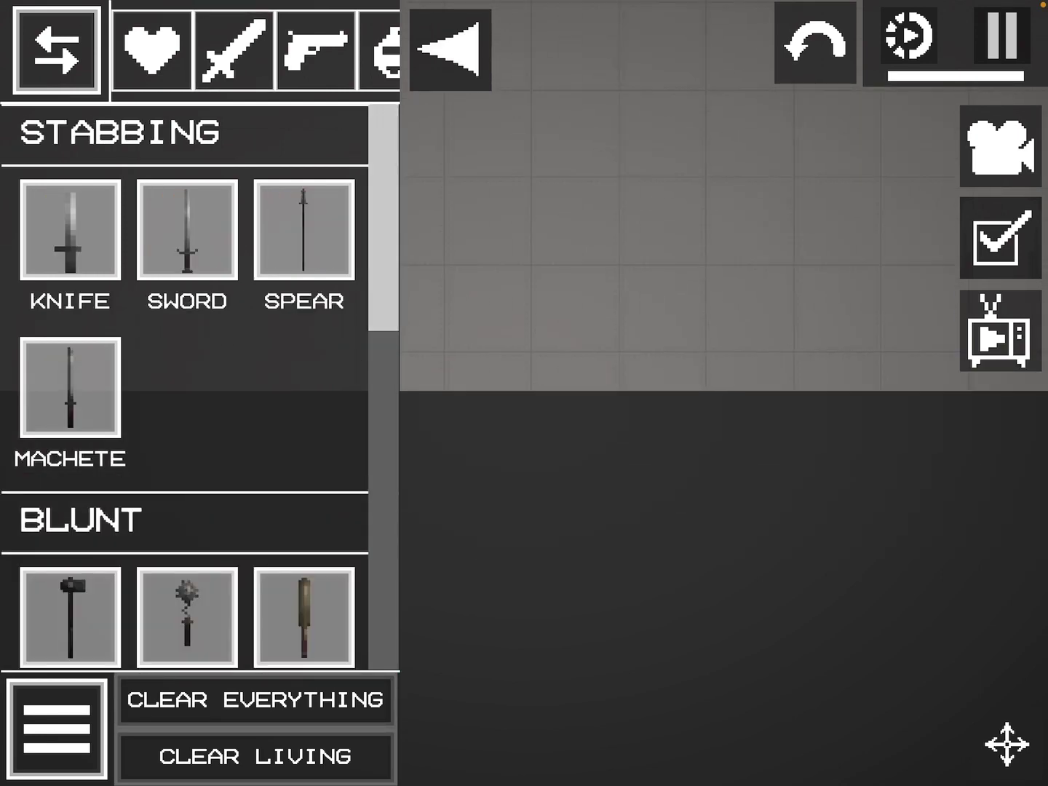
pyautogui.scroll(-5, 189, 409)
pyautogui.scroll(-3, 188, 409)
pyautogui.scroll(2, 188, 409)
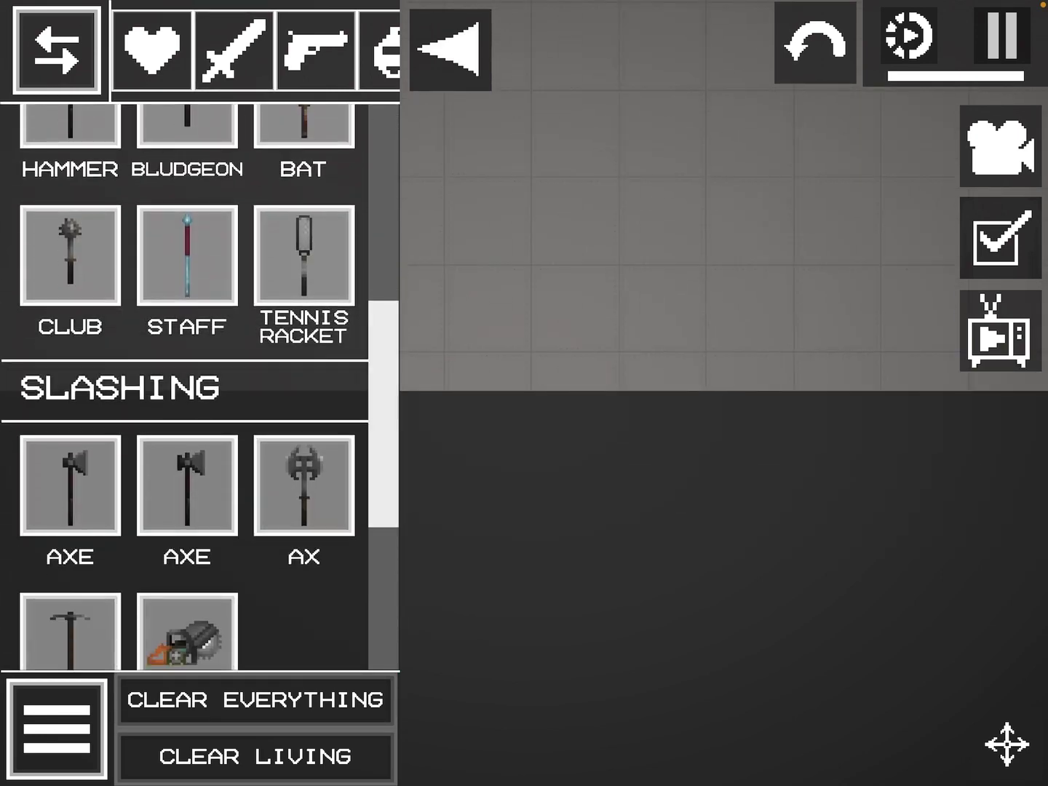
pyautogui.click(303, 256)
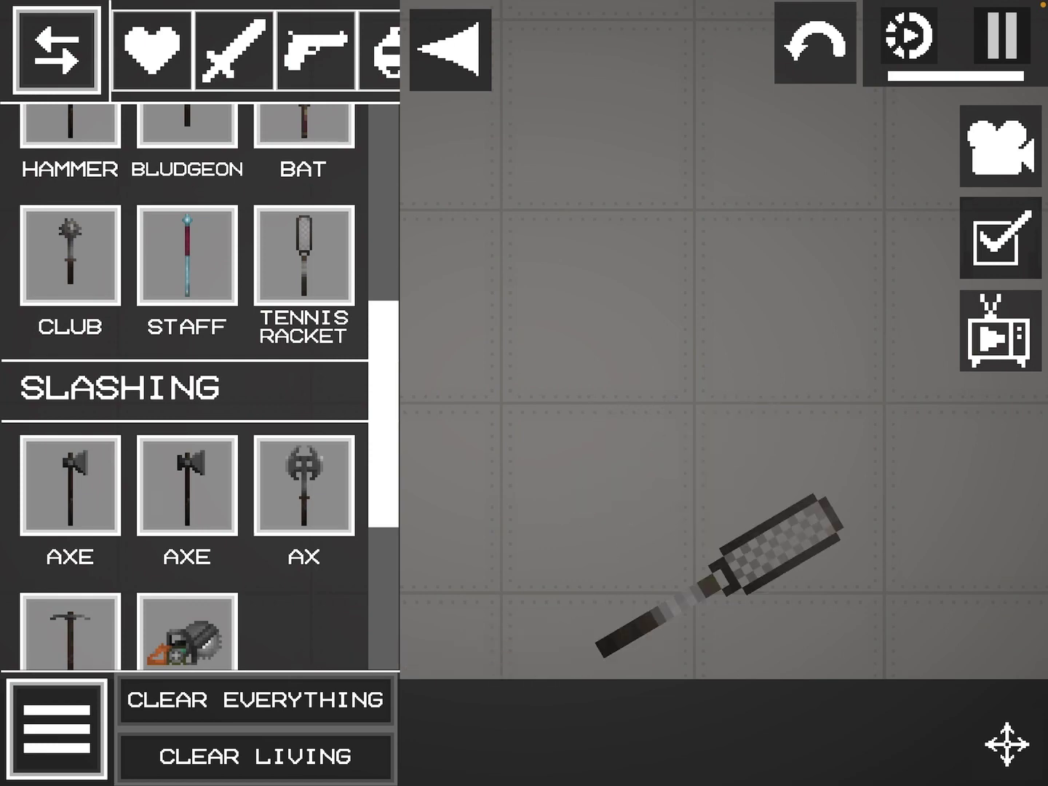
pyautogui.moveTo(491, 646); pyautogui.dragTo(786, 459)
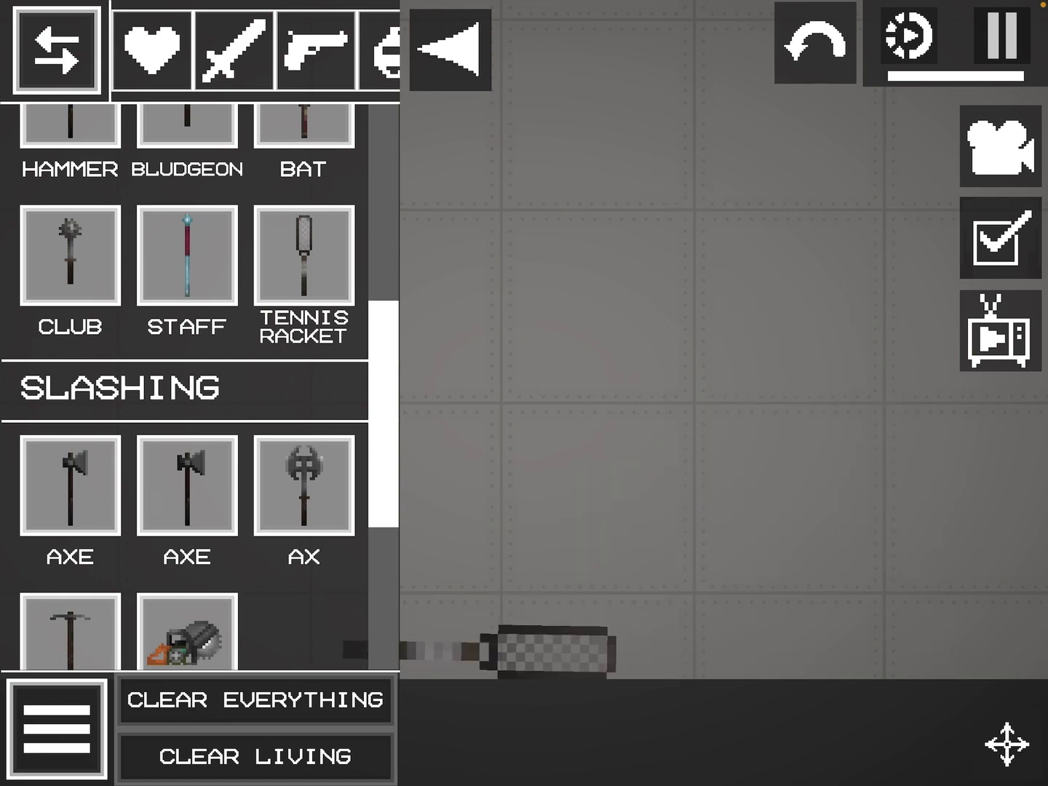
pyautogui.click(315, 49)
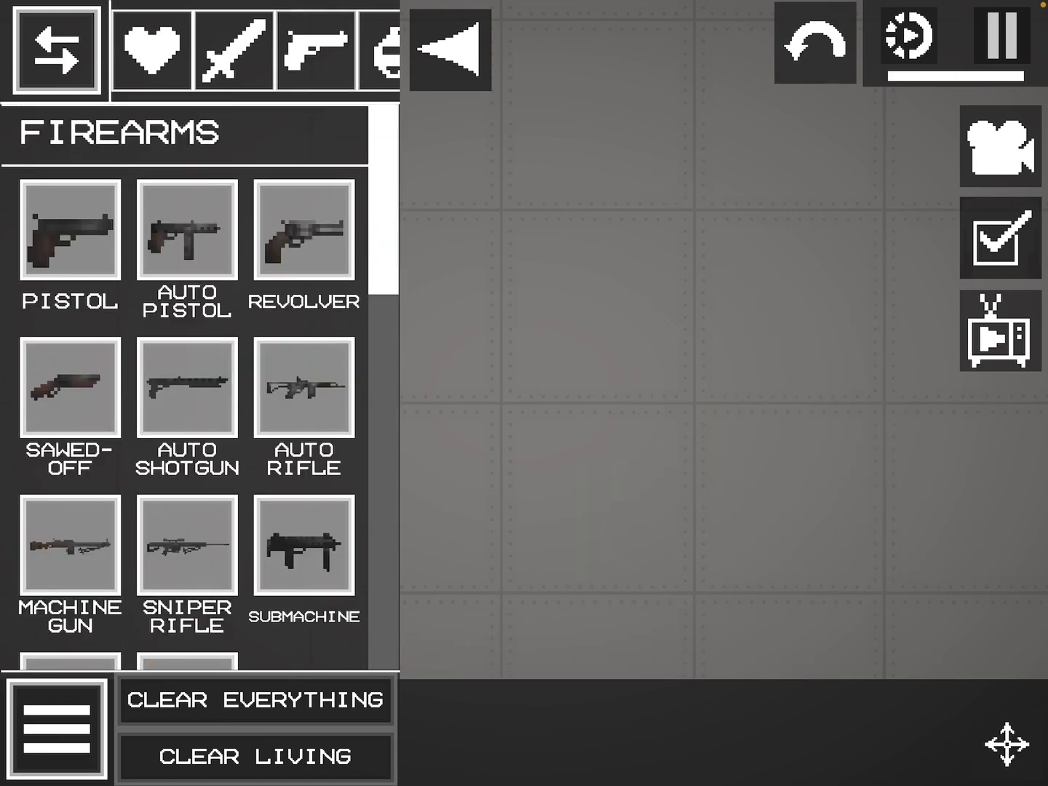
pyautogui.scroll(-10, 189, 410)
pyautogui.scroll(-5, 188, 410)
pyautogui.scroll(3, 189, 409)
pyautogui.scroll(3, 189, 410)
pyautogui.scroll(-2, 189, 409)
pyautogui.scroll(-8, 188, 410)
pyautogui.click(449, 49)
pyautogui.click(999, 332)
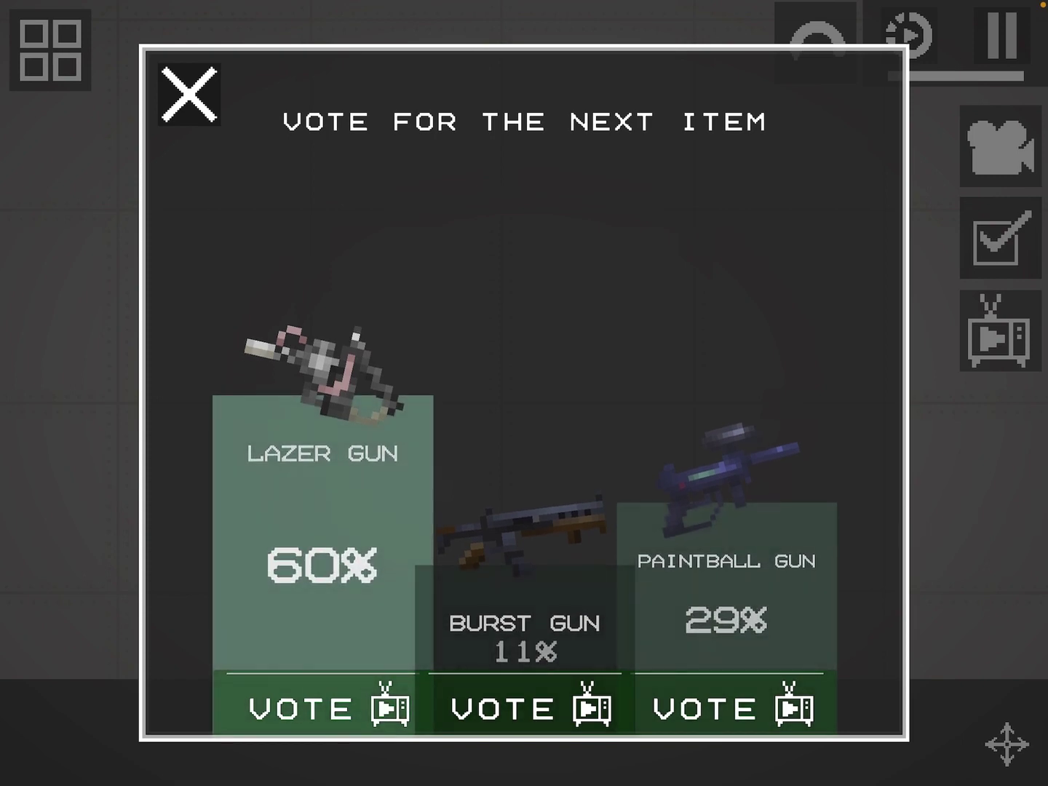
pyautogui.click(188, 94)
pyautogui.click(48, 49)
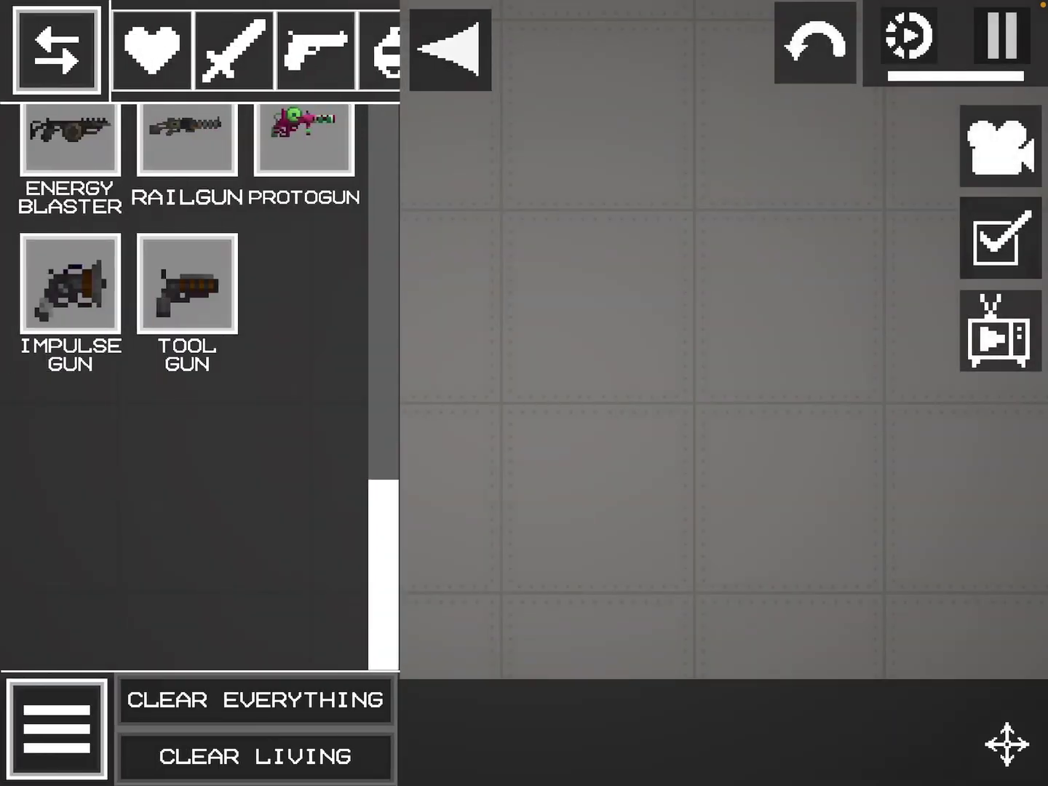
pyautogui.scroll(10, 189, 327)
pyautogui.moveTo(328, 49); pyautogui.dragTo(147, 50)
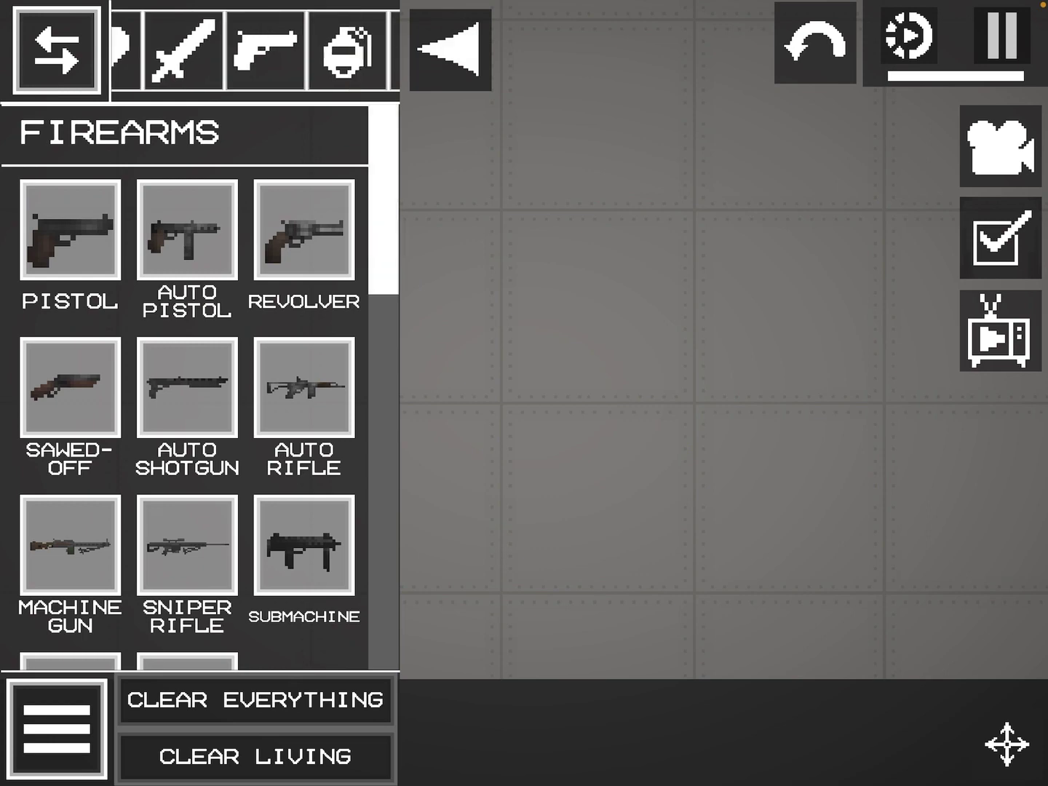
# Browse the Explosives, Syringes and Armor categories, then switch to Mechanics.
pyautogui.click(197, 50)
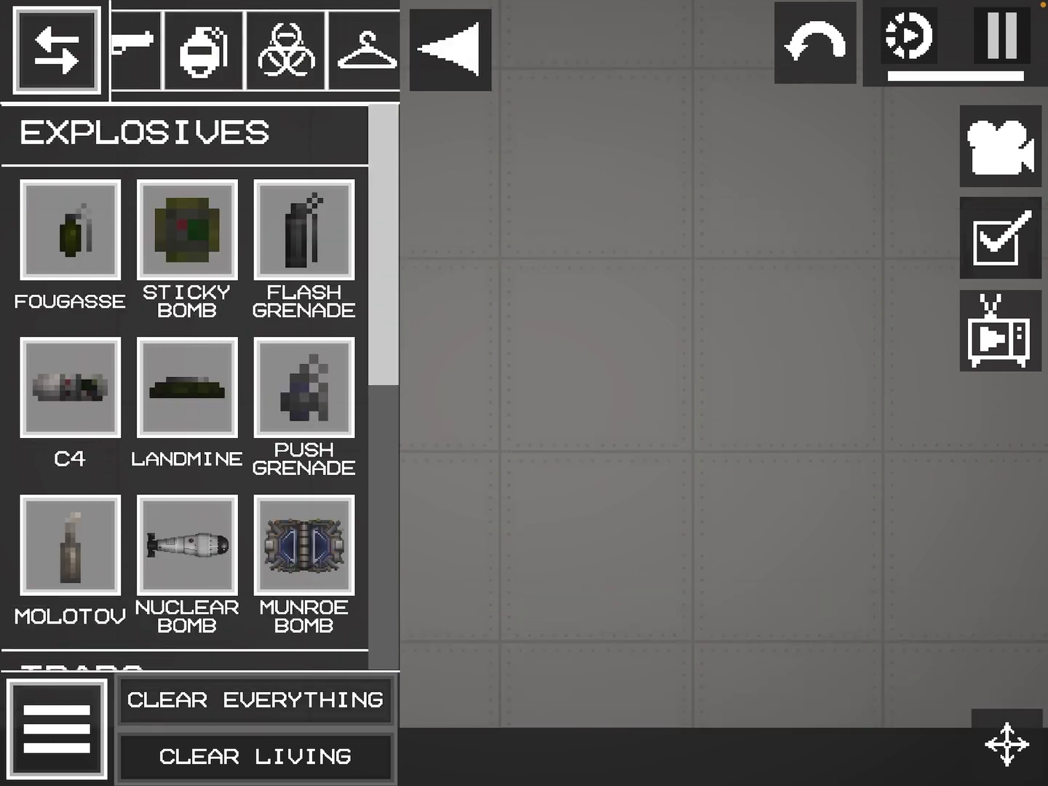
pyautogui.scroll(-5, 188, 368)
pyautogui.scroll(5, 188, 368)
pyautogui.click(286, 50)
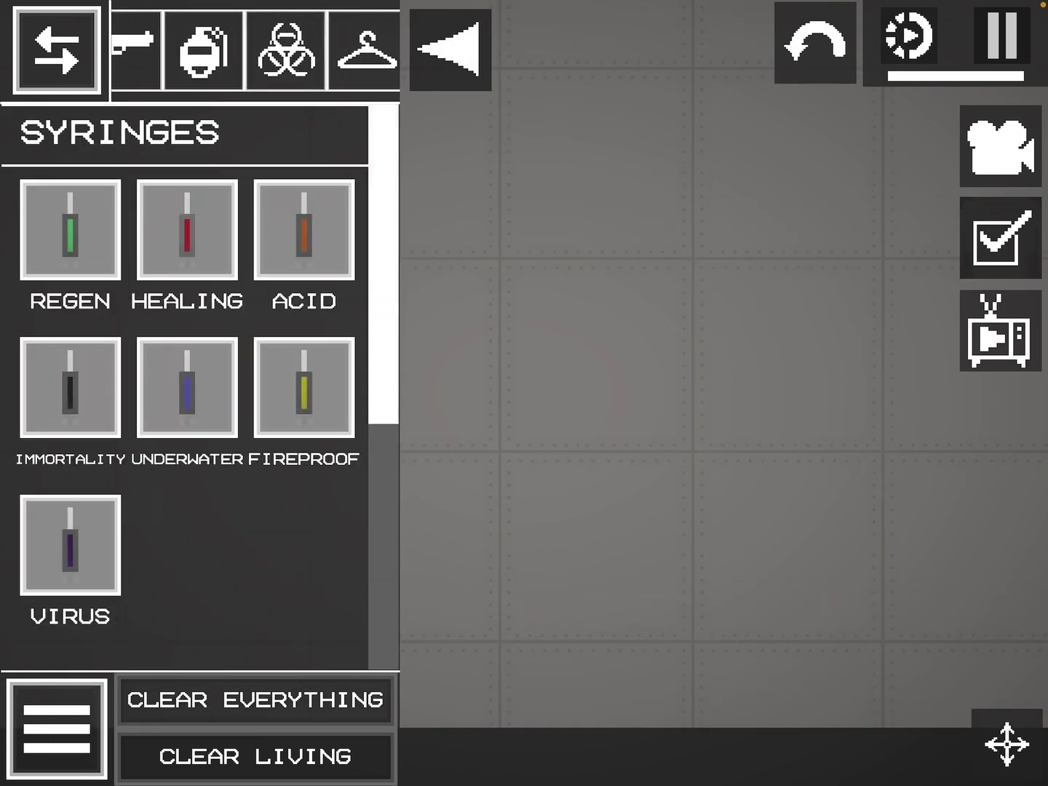
pyautogui.click(364, 50)
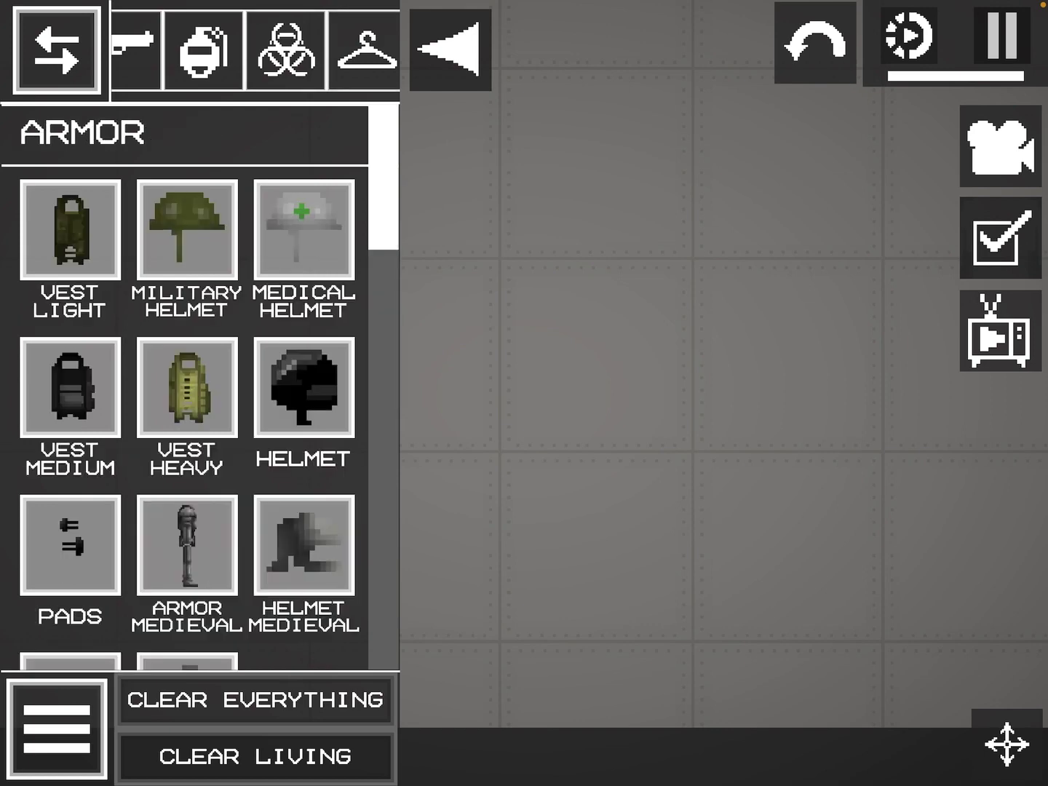
pyautogui.scroll(-3, 189, 369)
pyautogui.scroll(-3, 189, 368)
pyautogui.scroll(-3, 188, 368)
pyautogui.scroll(-2, 189, 368)
pyautogui.scroll(-3, 188, 369)
pyautogui.scroll(-2, 188, 369)
pyautogui.scroll(-2, 188, 369)
pyautogui.scroll(-2, 188, 369)
pyautogui.scroll(-2, 188, 369)
pyautogui.scroll(-2, 188, 369)
pyautogui.scroll(-2, 188, 368)
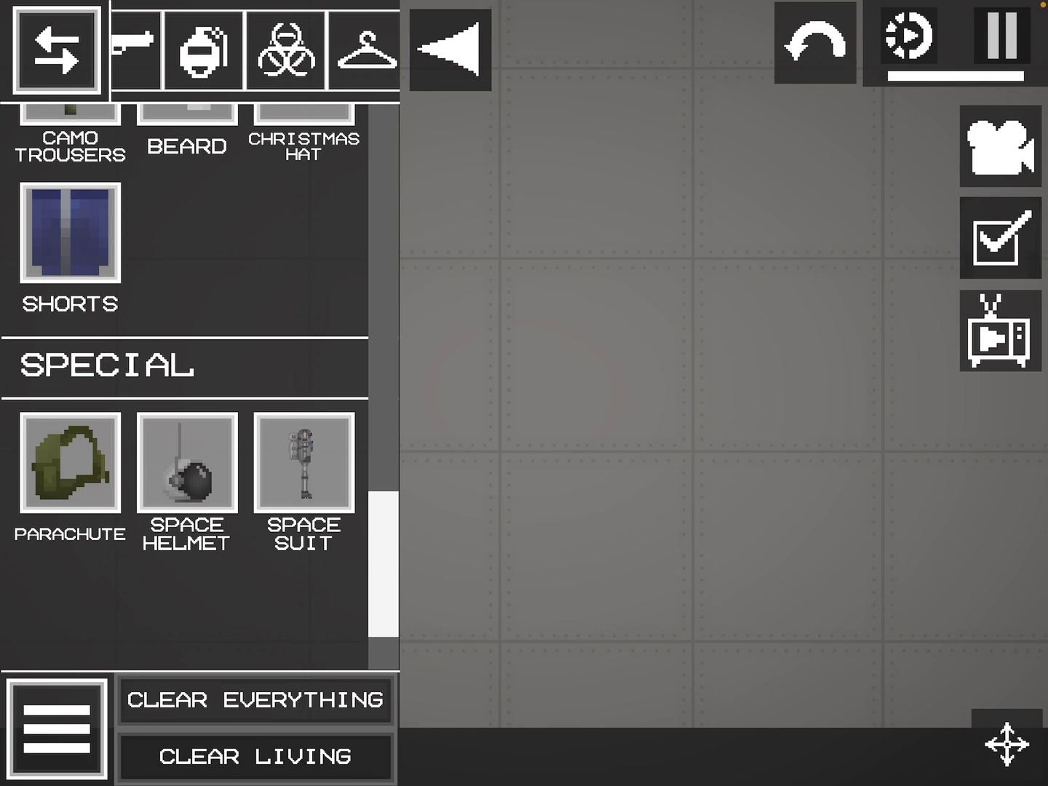
pyautogui.hscroll(3, 254, 49)
pyautogui.hscroll(3, 254, 49)
pyautogui.click(262, 48)
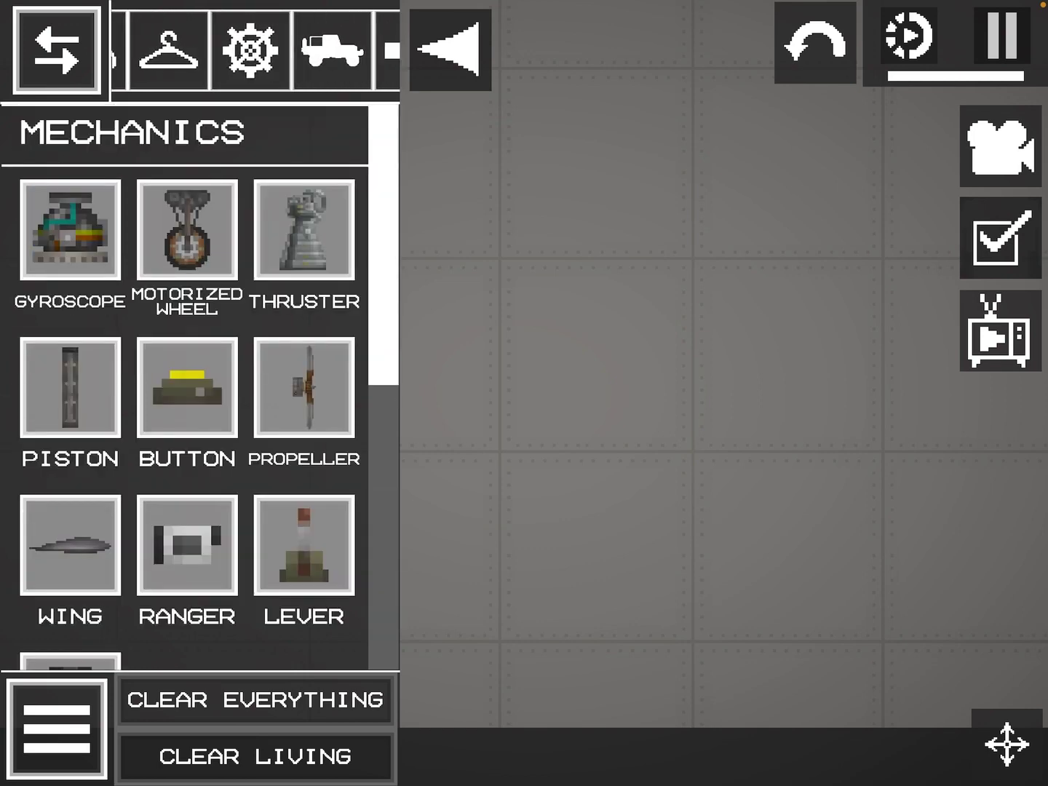
pyautogui.hscroll(3, 254, 50)
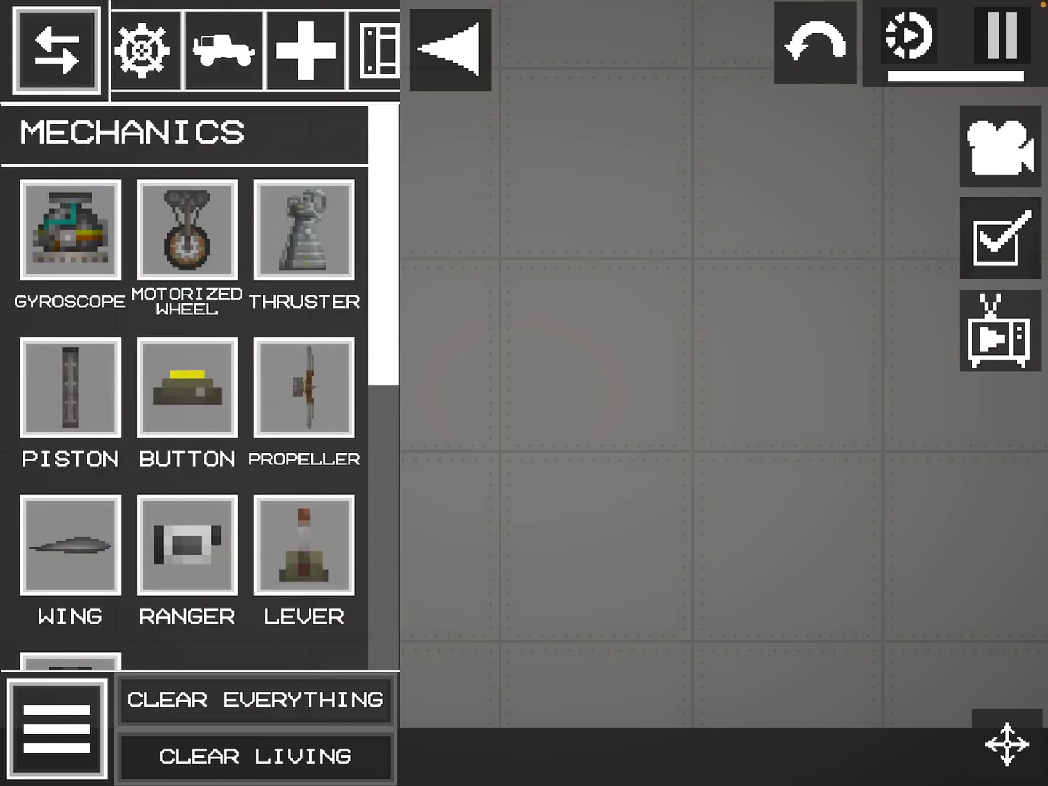
pyautogui.scroll(-3, 720, 410)
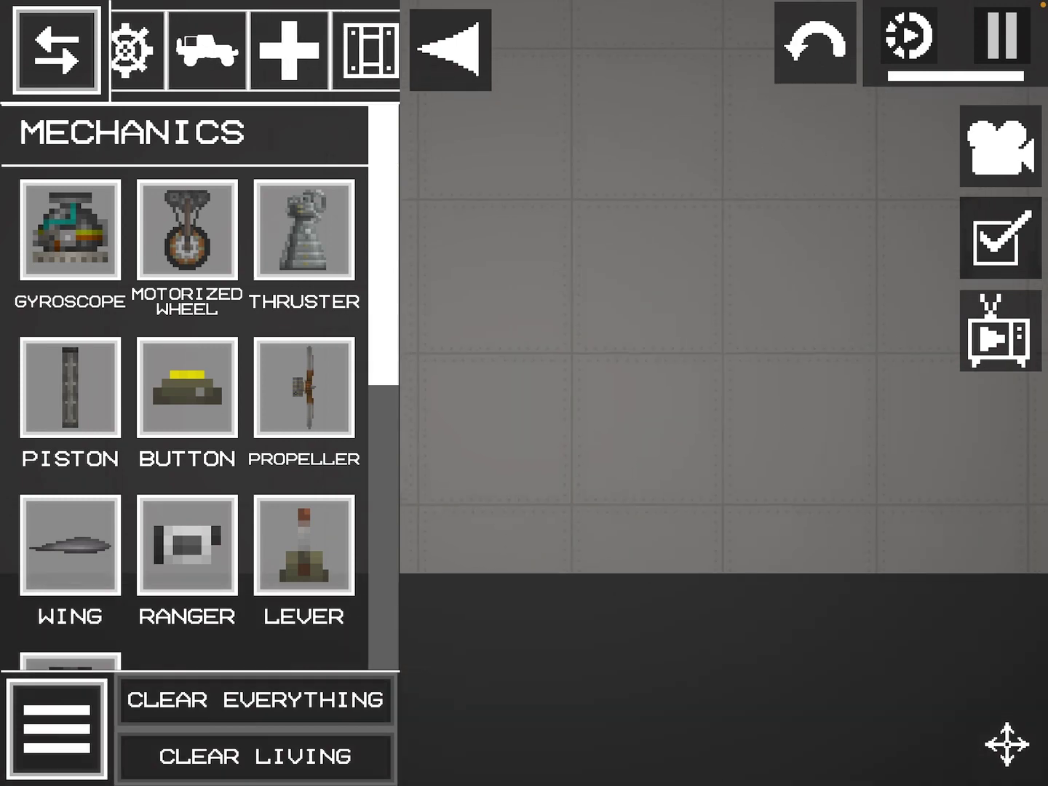
# Drag the Jeep from the Vehicles category onto the floor, then reopen the item list.
pyautogui.click(205, 50)
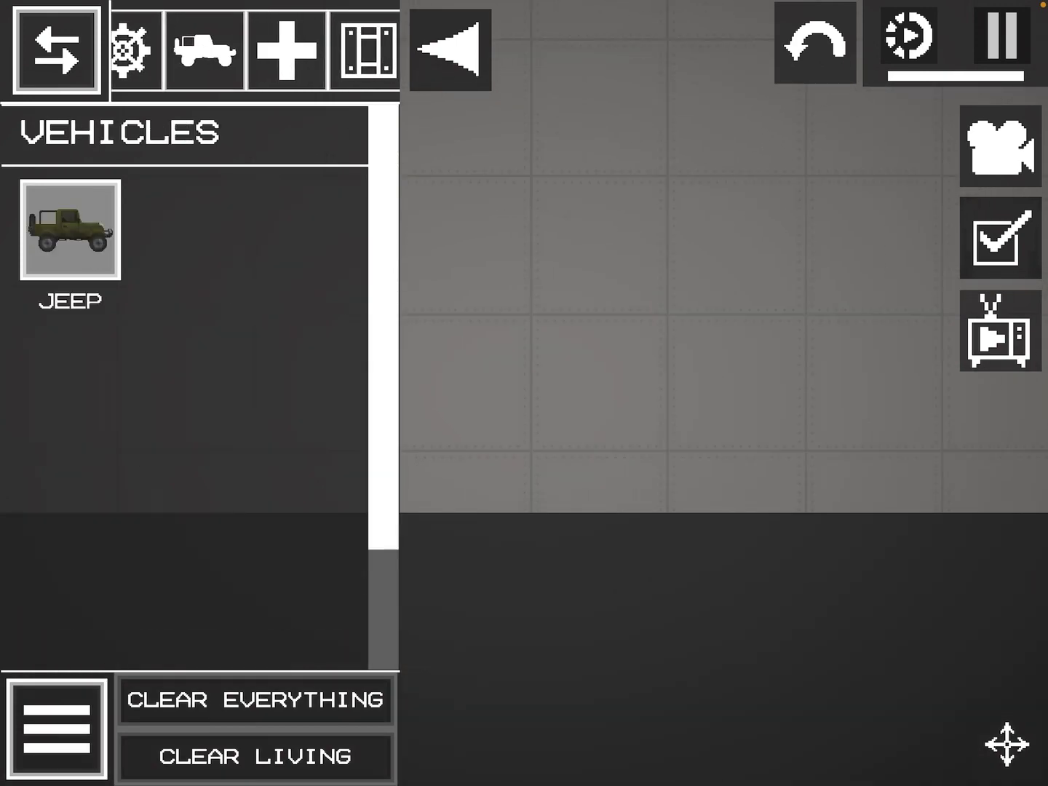
pyautogui.moveTo(70, 230); pyautogui.dragTo(721, 246)
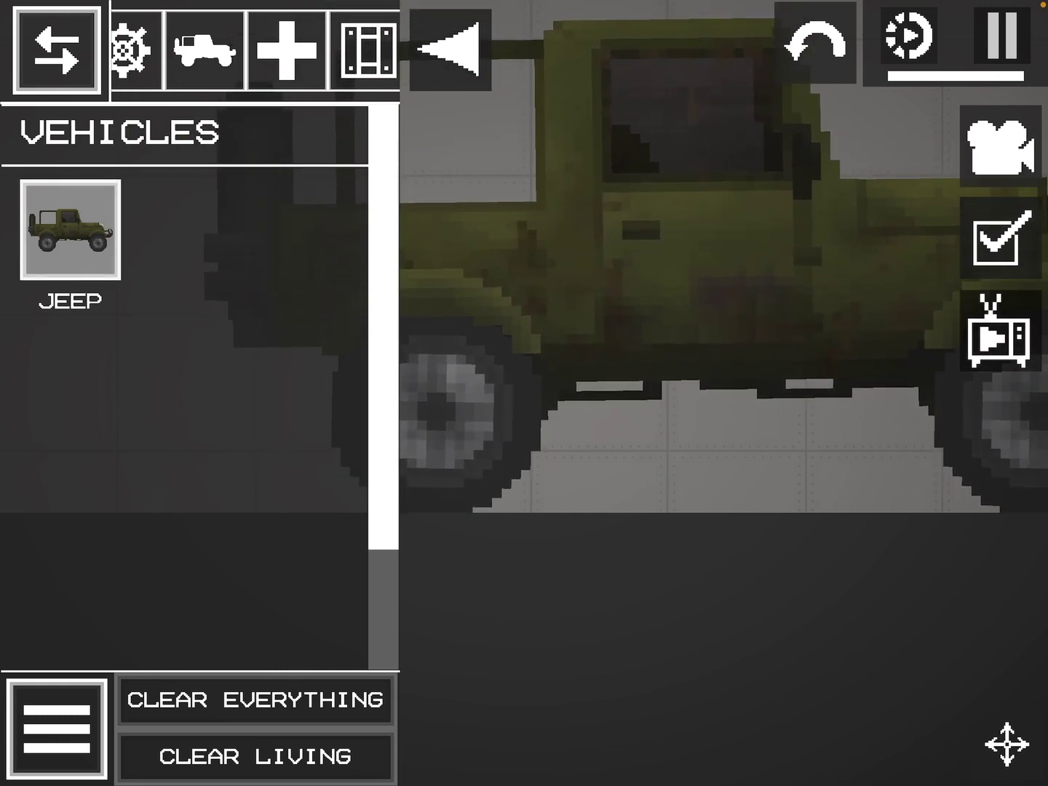
pyautogui.click(451, 49)
pyautogui.scroll(-4, 524, 328)
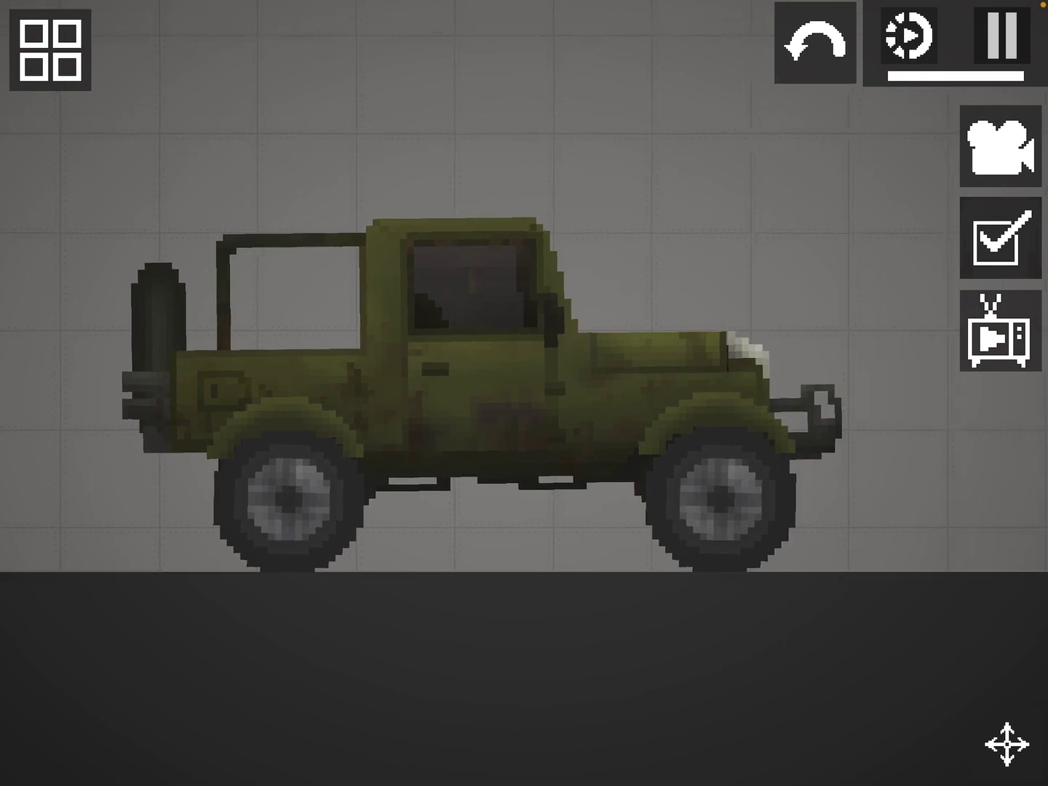
pyautogui.scroll(1, 525, 328)
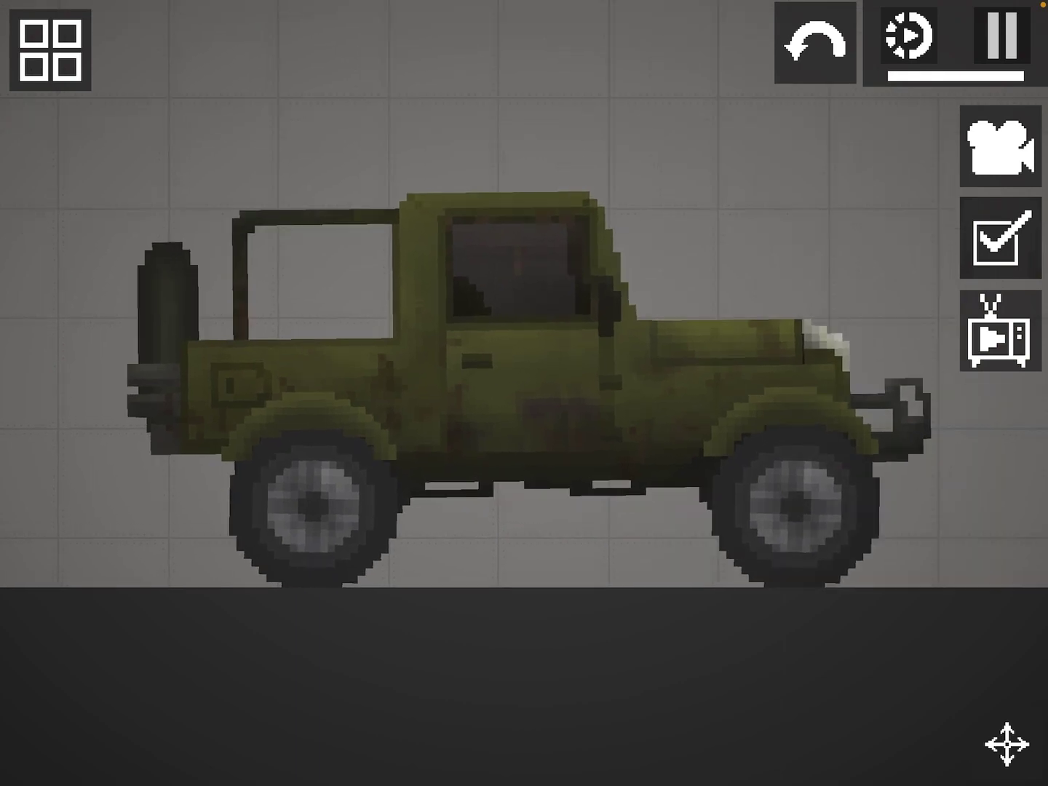
pyautogui.click(50, 50)
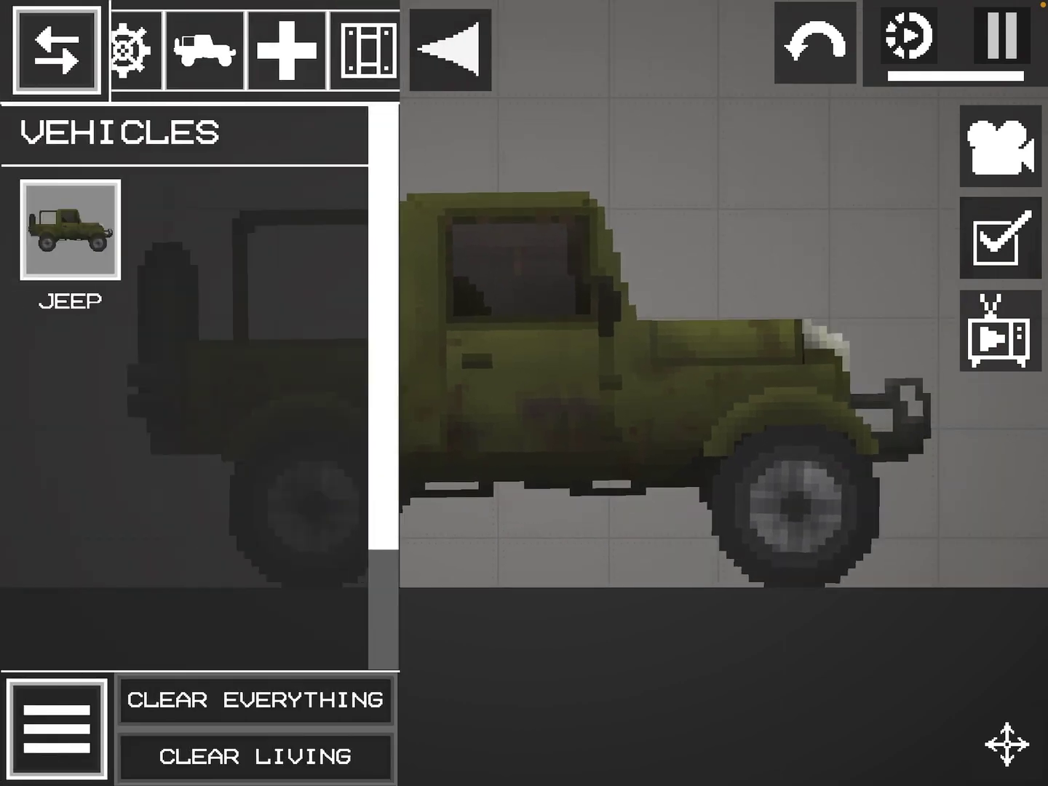
pyautogui.moveTo(164, 49); pyautogui.dragTo(345, 49)
# Drop Melon ragdolls from the Living category onto the jeep, undoing the last one.
pyautogui.click(152, 48)
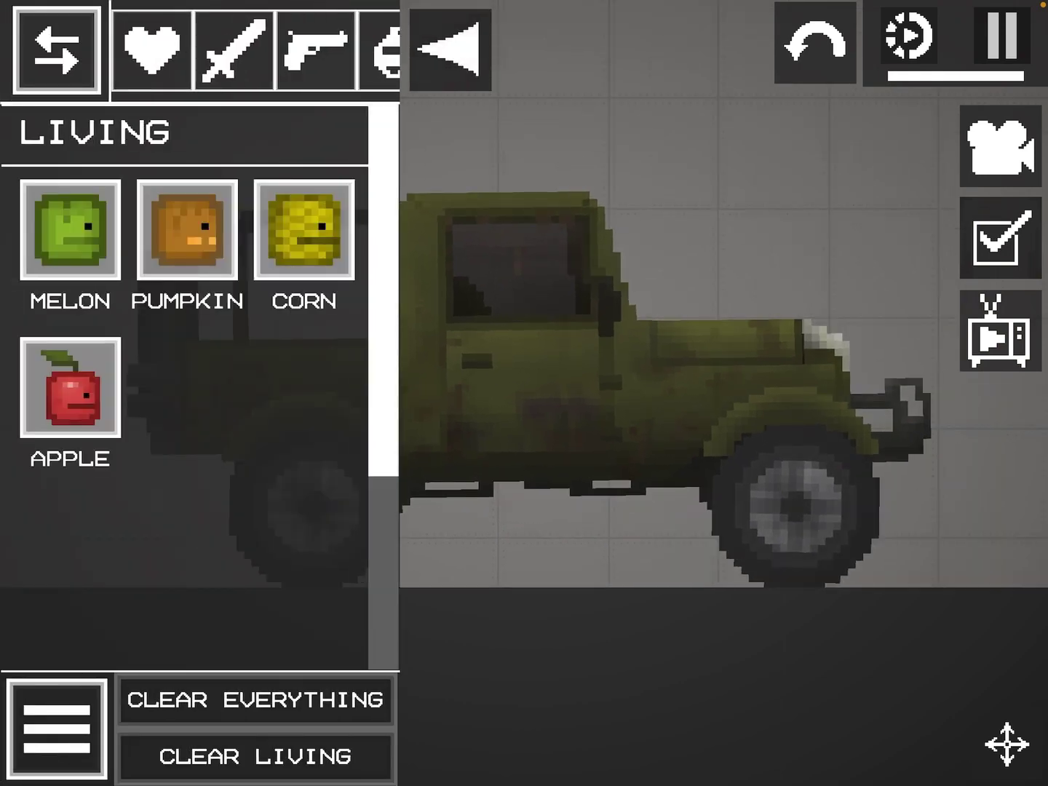
pyautogui.moveTo(71, 229); pyautogui.dragTo(459, 115)
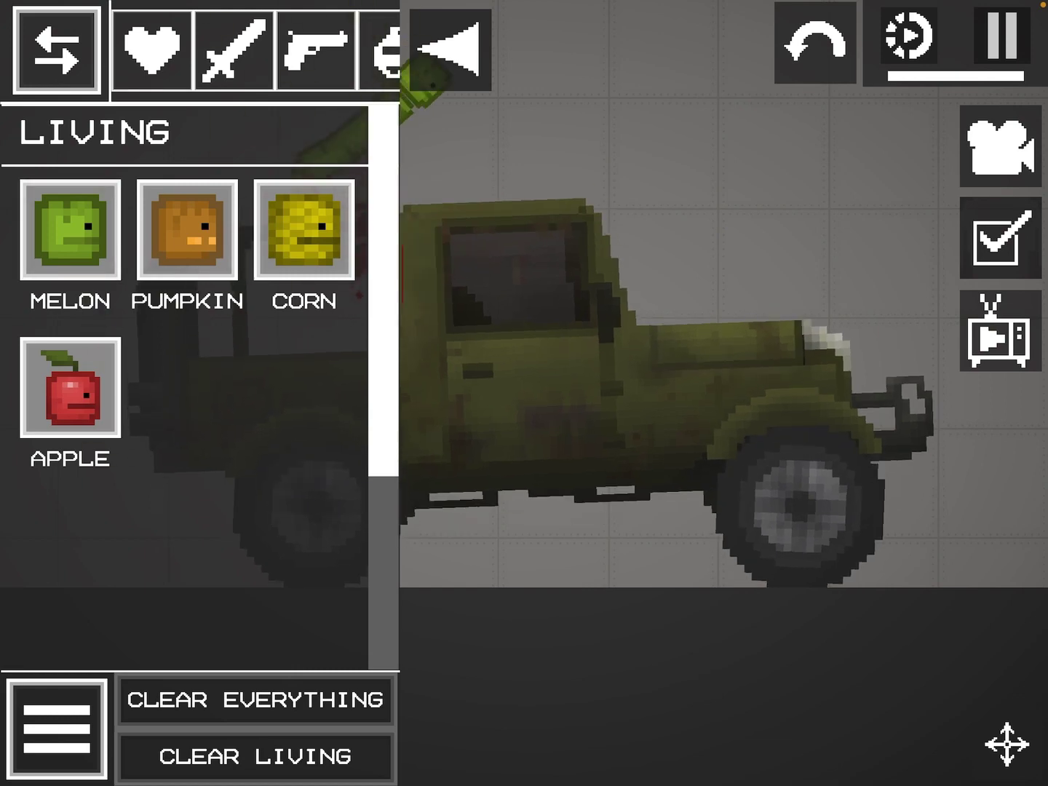
pyautogui.moveTo(655, 327); pyautogui.dragTo(623, 476)
pyautogui.moveTo(70, 230); pyautogui.dragTo(555, 327)
pyautogui.click(451, 49)
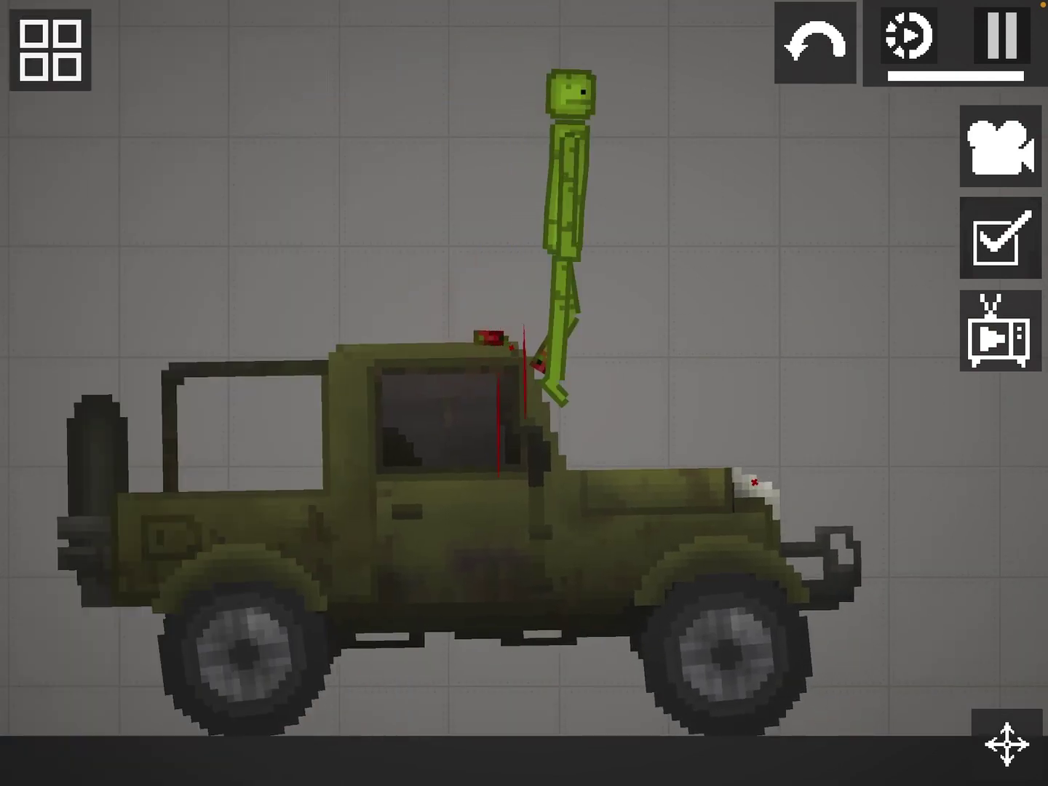
pyautogui.hotkey('ctrl', 'z')
# Spawn a melon above the hood, seat it in the driver seat, and run the simulation.
pyautogui.click(50, 50)
pyautogui.moveTo(71, 229); pyautogui.dragTo(562, 164)
pyautogui.click(456, 46)
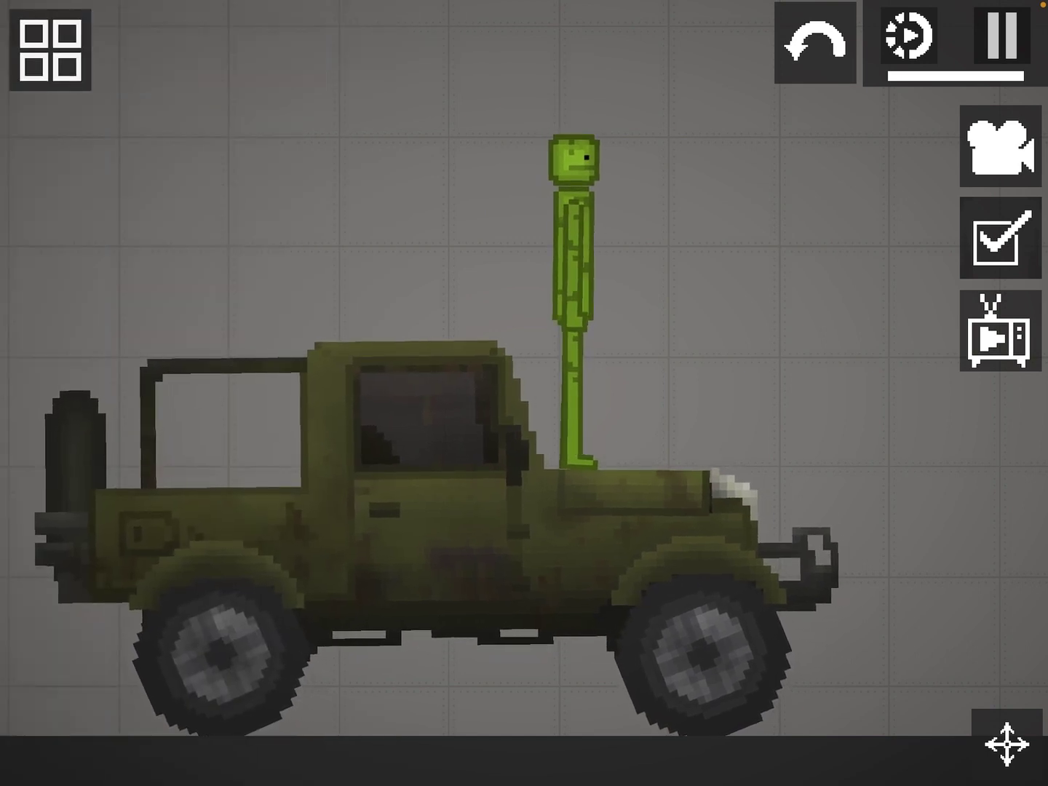
pyautogui.moveTo(568, 245); pyautogui.dragTo(410, 426)
pyautogui.click(1001, 39)
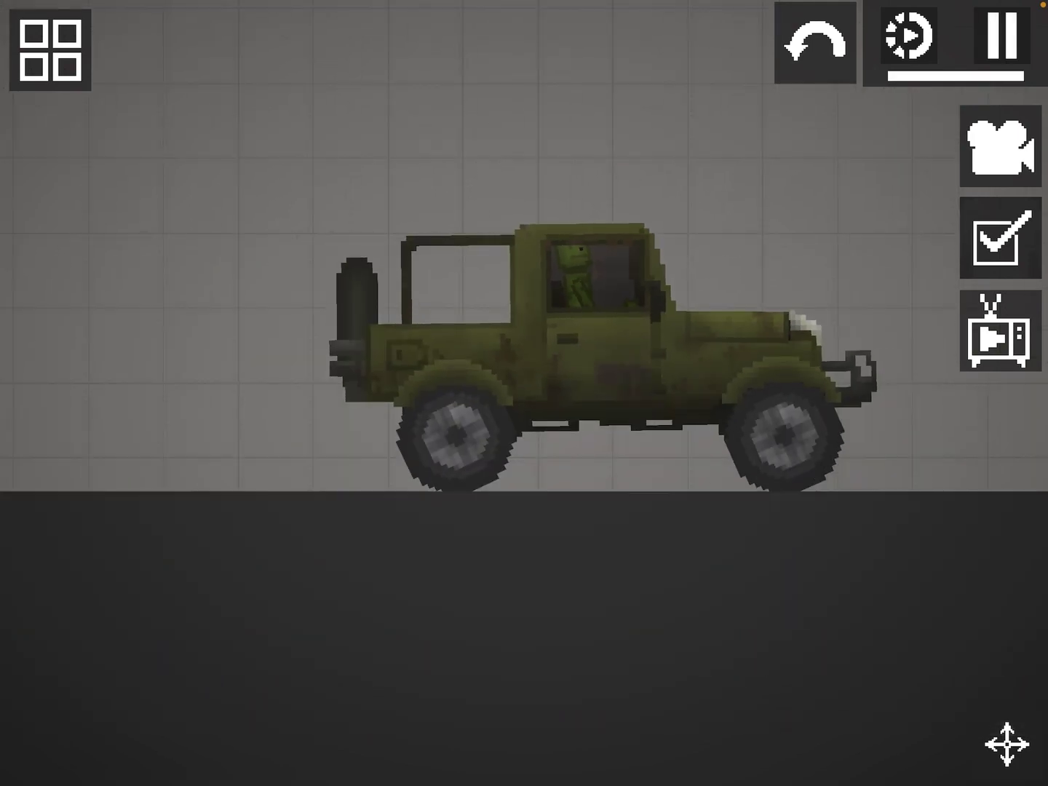
# Start driving the jeep and drive it to the right.
pyautogui.click(706, 397)
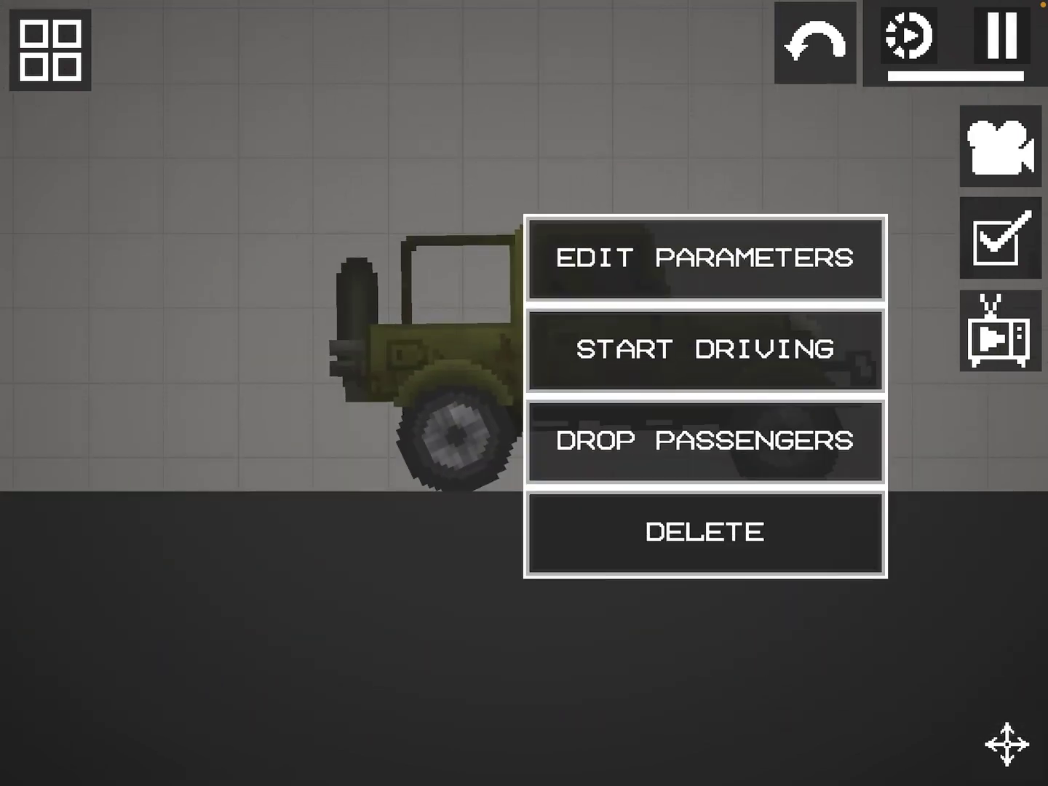
pyautogui.click(705, 349)
pyautogui.click(759, 680)
pyautogui.click(942, 591)
pyautogui.scroll(-3, 524, 393)
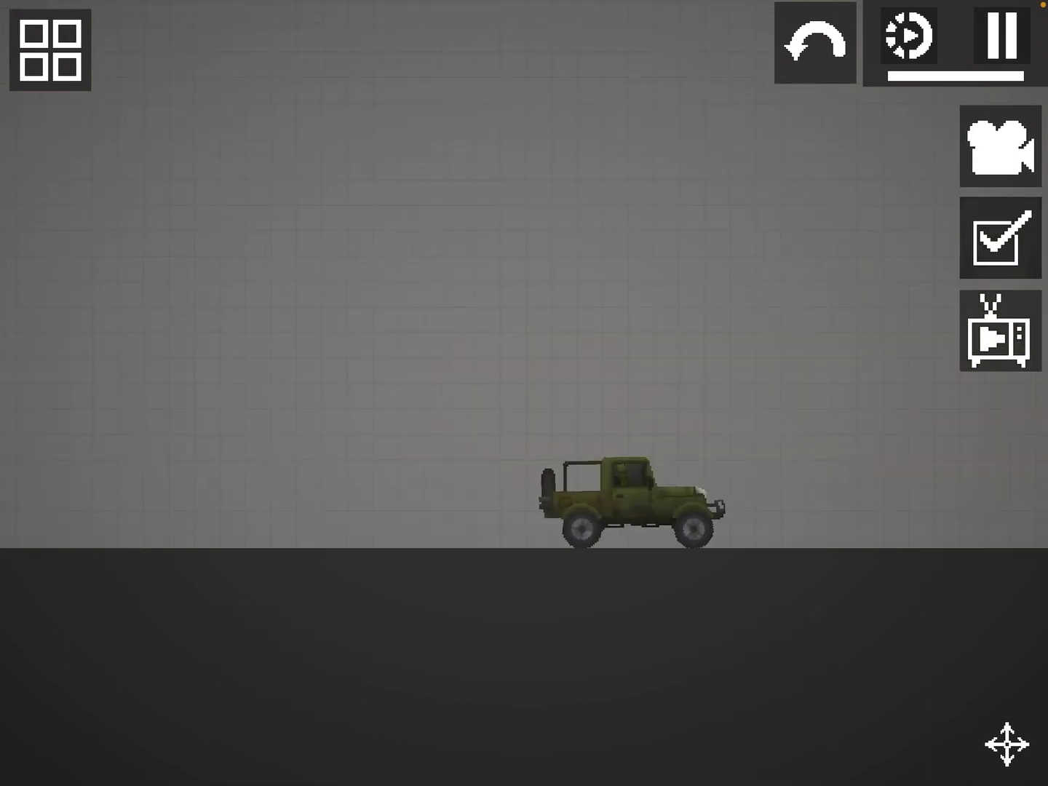
# Open the jeep's options, choosing the Apple item from the catalogue in between.
pyautogui.rightClick(630, 500)
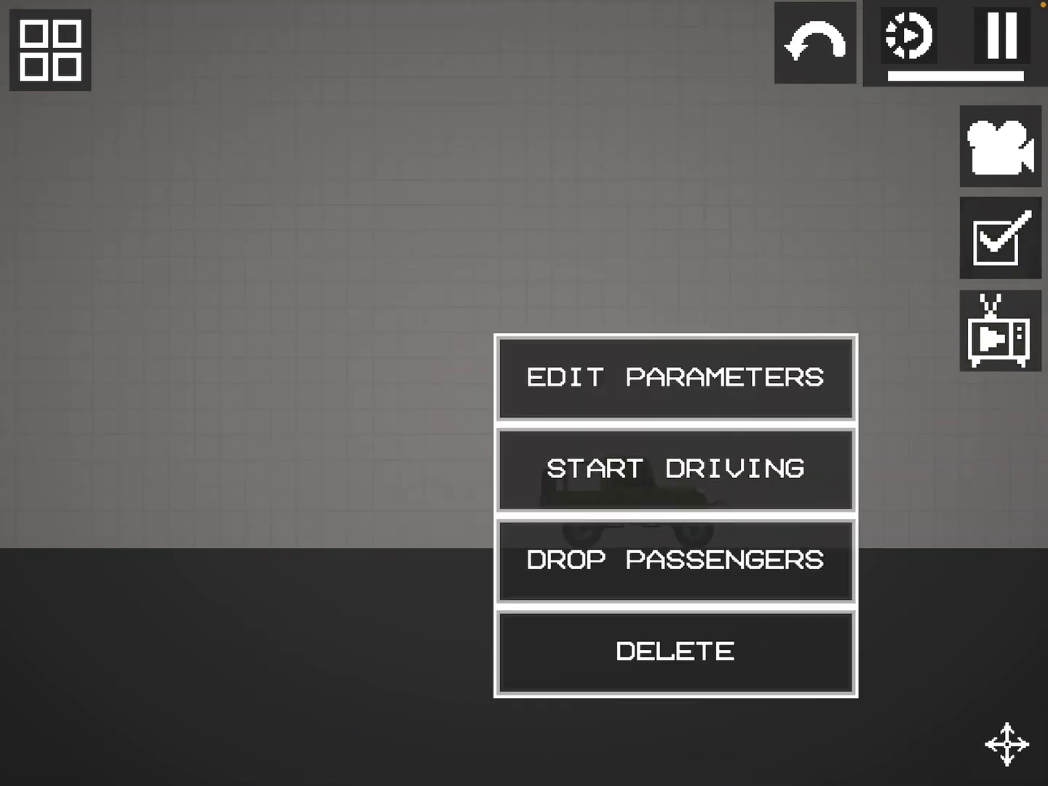
pyautogui.scroll(-3, 676, 516)
pyautogui.scroll(-3, 676, 516)
pyautogui.scroll(-3, 675, 515)
pyautogui.scroll(-2, 676, 515)
pyautogui.scroll(1, 676, 516)
pyautogui.scroll(-2, 675, 516)
pyautogui.scroll(1, 675, 516)
pyautogui.scroll(-3, 675, 516)
pyautogui.scroll(1, 676, 516)
pyautogui.scroll(1, 676, 516)
pyautogui.scroll(-3, 675, 515)
pyautogui.scroll(-1, 675, 515)
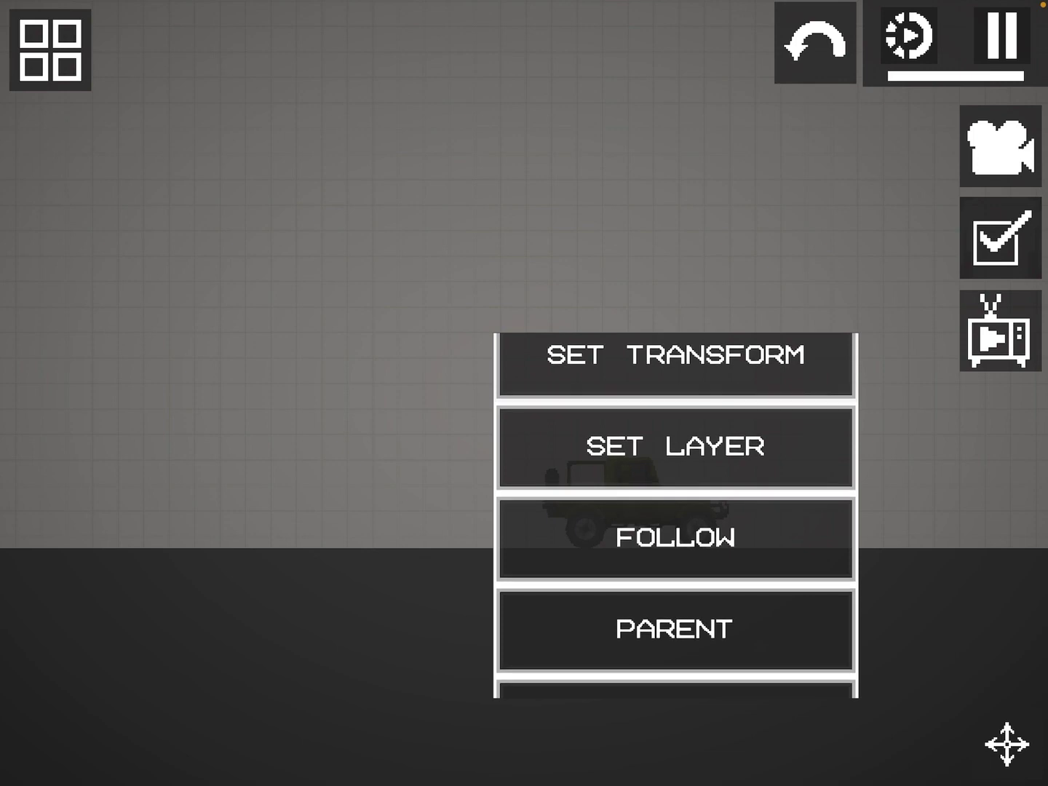
pyautogui.click(49, 49)
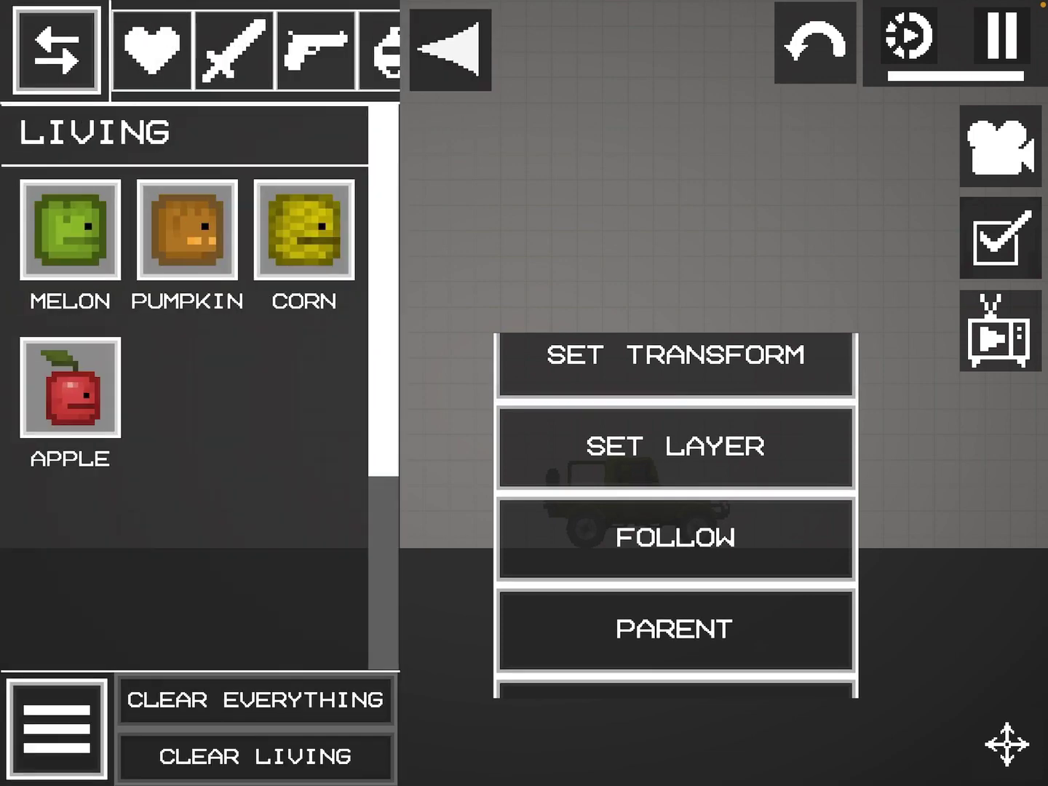
pyautogui.click(70, 387)
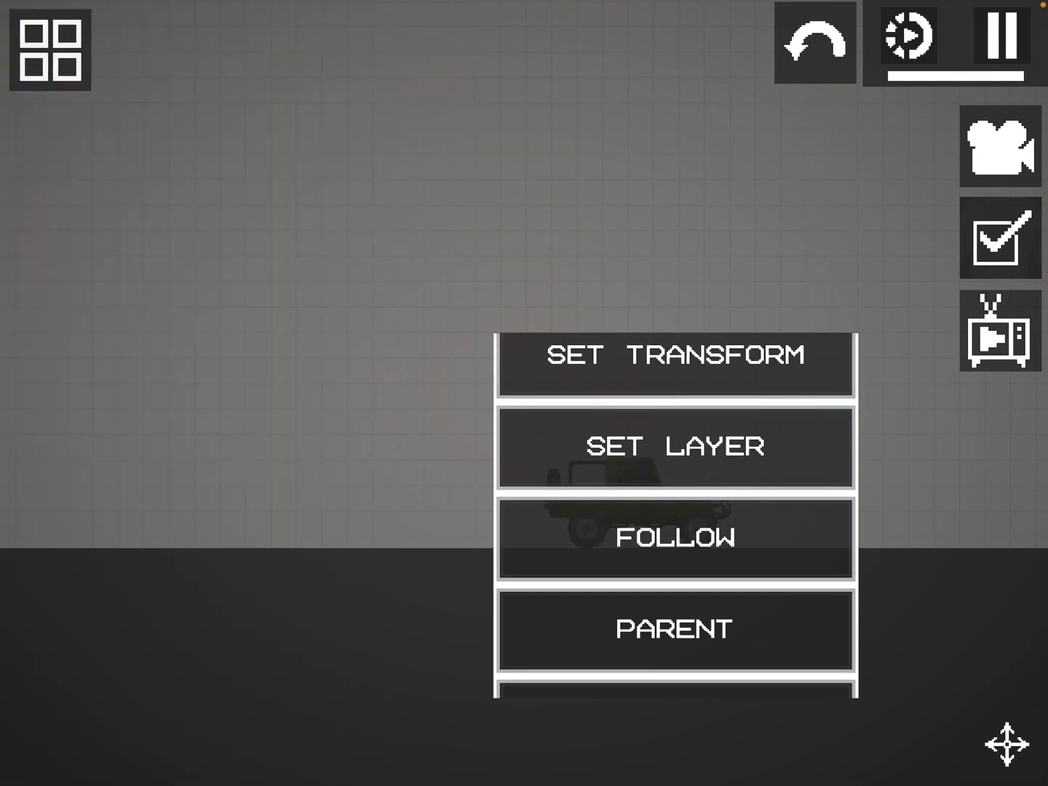
pyautogui.click(328, 409)
pyautogui.rightClick(859, 488)
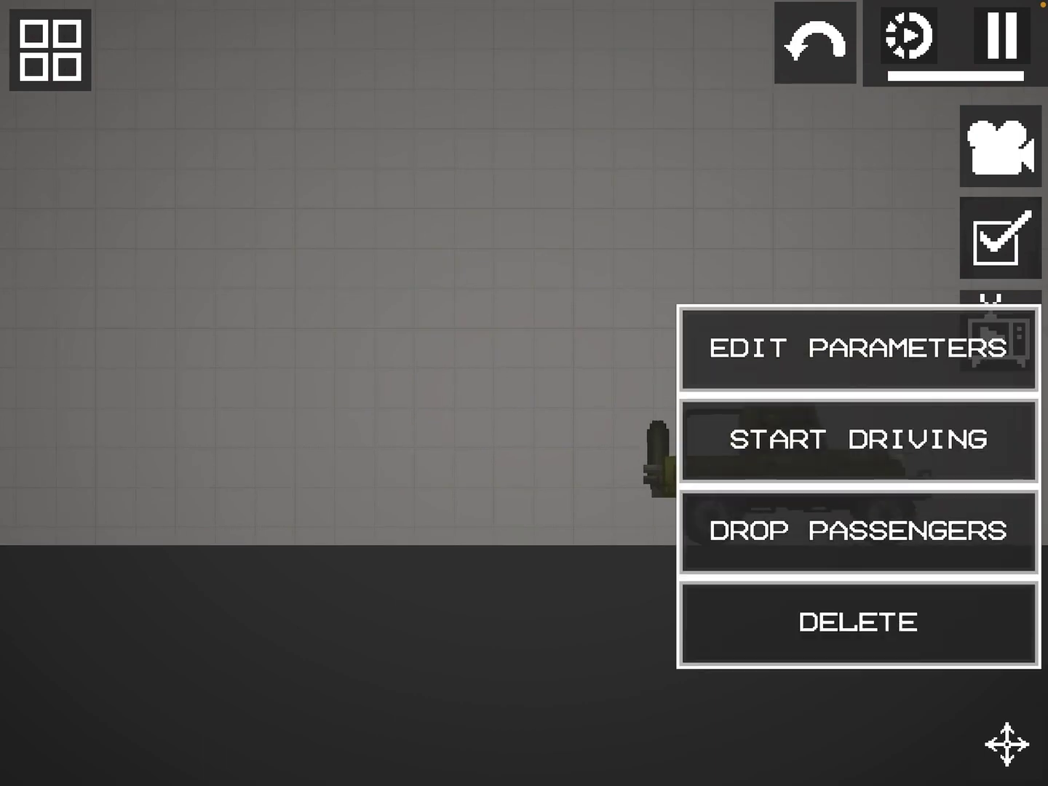
pyautogui.scroll(-2, 859, 487)
pyautogui.scroll(-2, 859, 487)
pyautogui.scroll(-2, 859, 488)
pyautogui.scroll(-3, 859, 487)
pyautogui.scroll(-2, 859, 487)
pyautogui.scroll(1, 858, 487)
# Make the view follow the jeep, start driving, and drive it forward to the right.
pyautogui.click(859, 446)
pyautogui.click(525, 385)
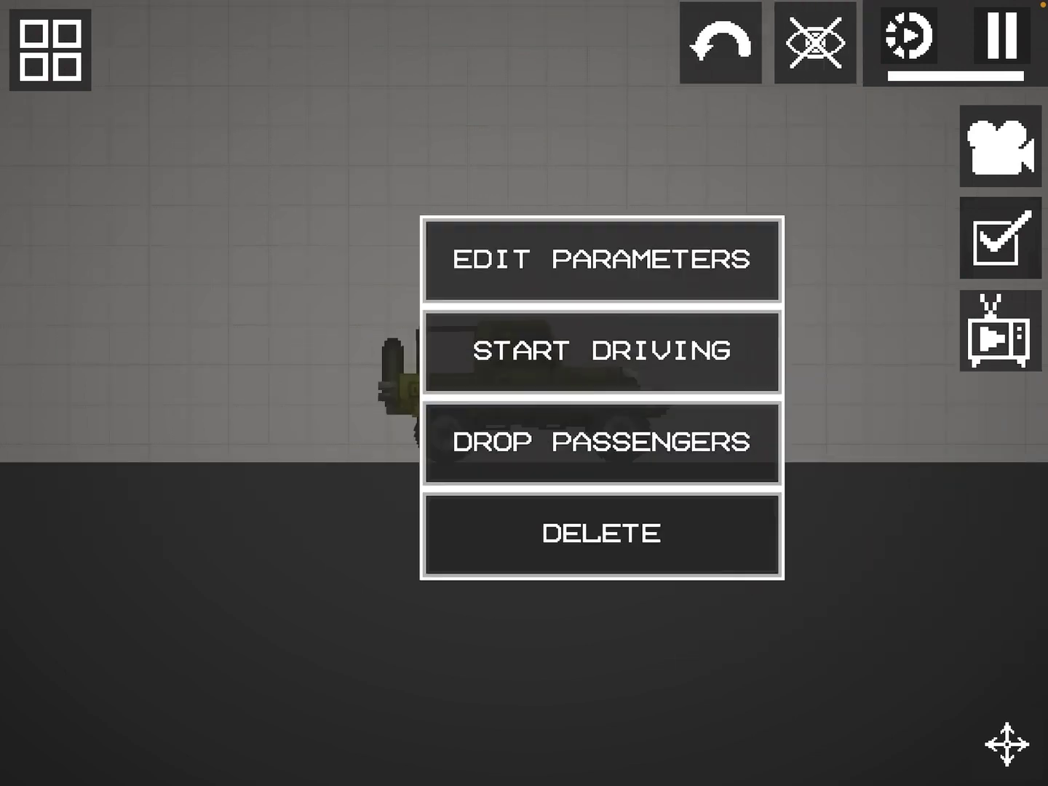
pyautogui.click(601, 350)
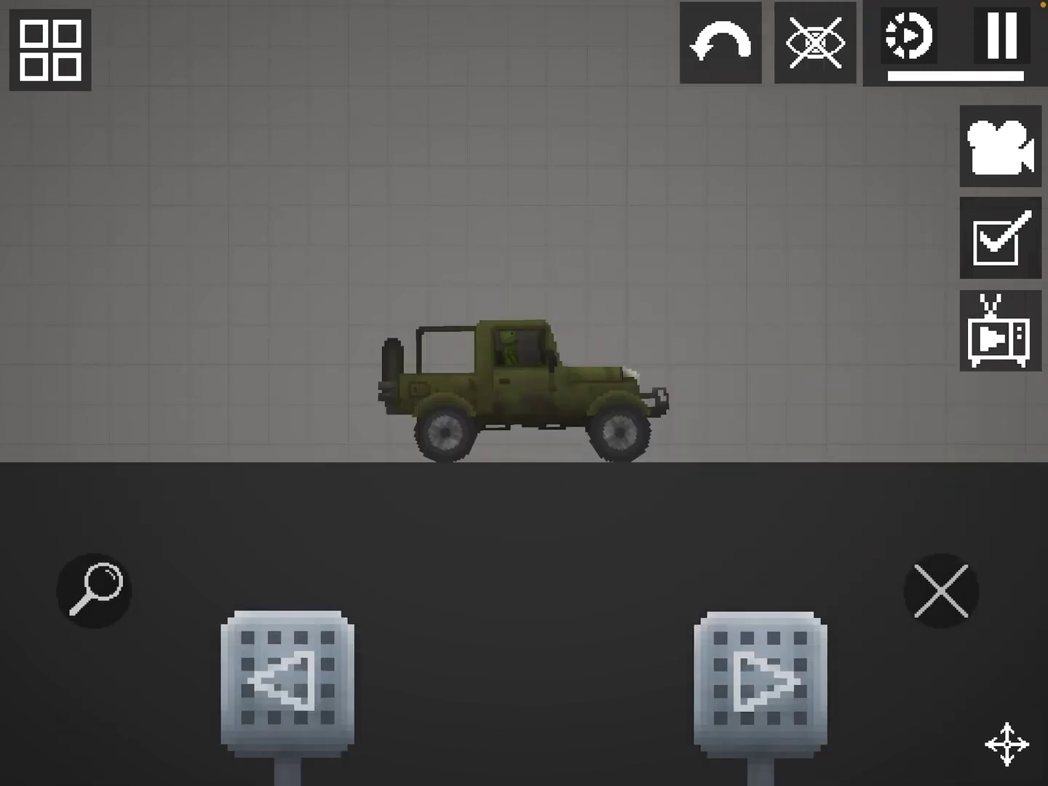
pyautogui.click(762, 679)
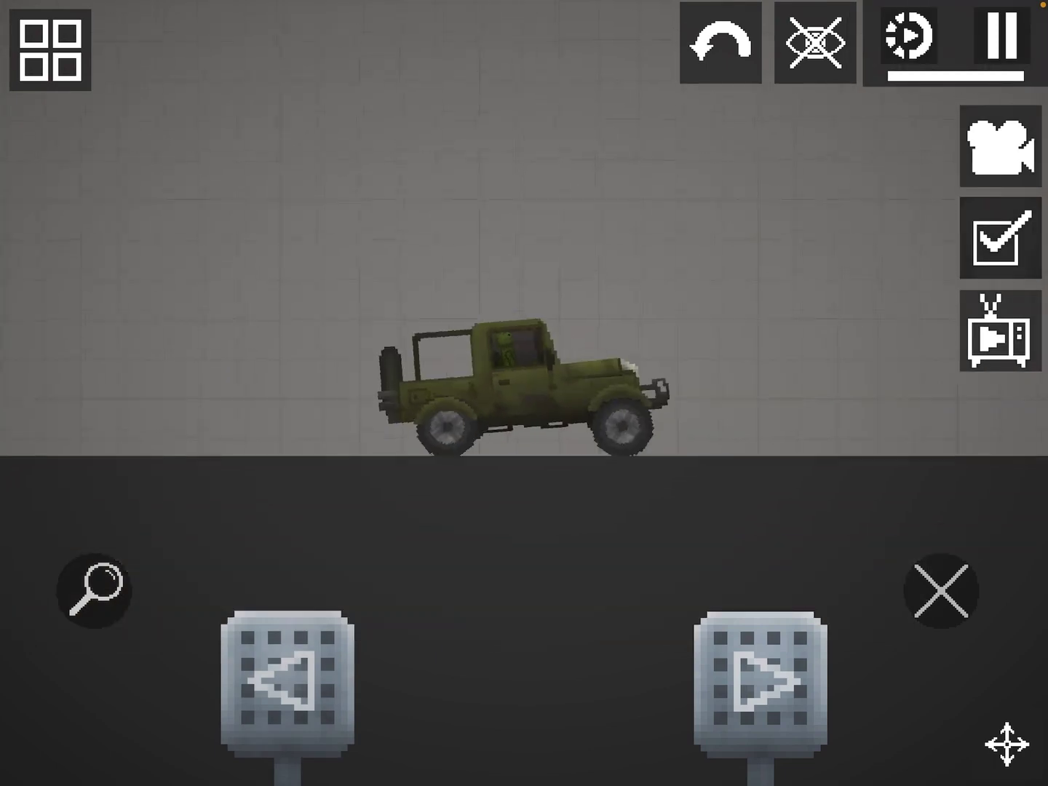
pyautogui.click(50, 50)
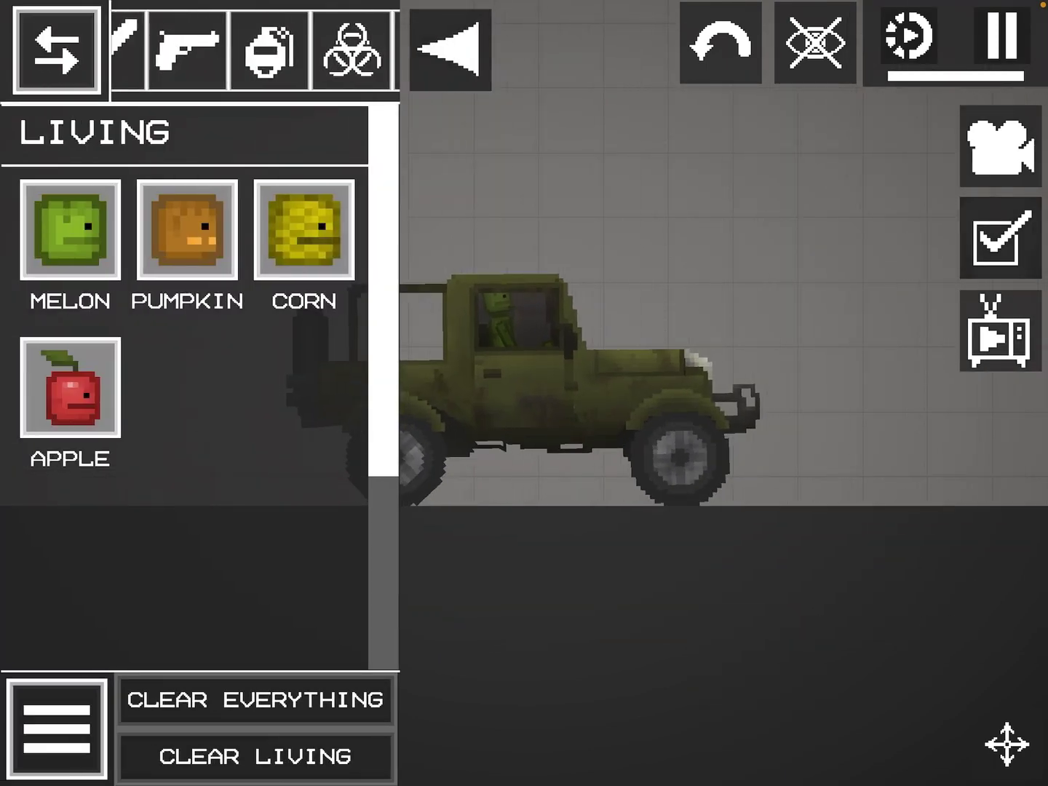
# Place a Cactus from the Other category near the jeep and reopen the catalogue.
pyautogui.moveTo(352, 50); pyautogui.dragTo(131, 49)
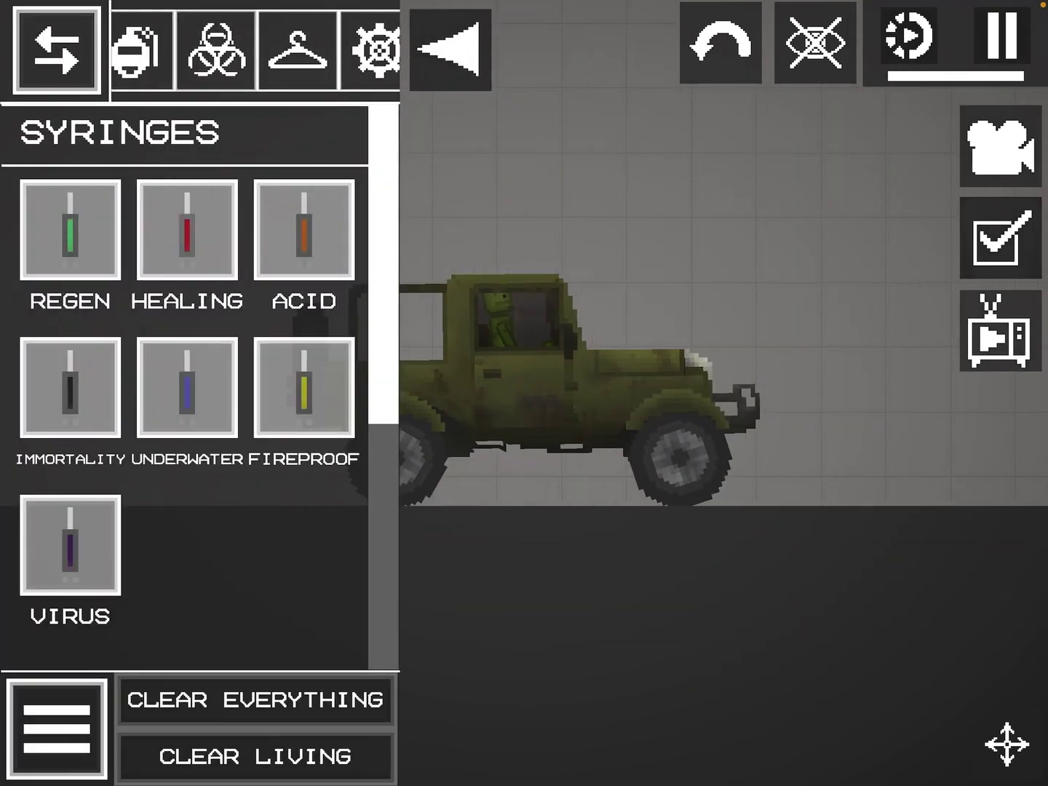
pyautogui.click(198, 49)
pyautogui.click(279, 49)
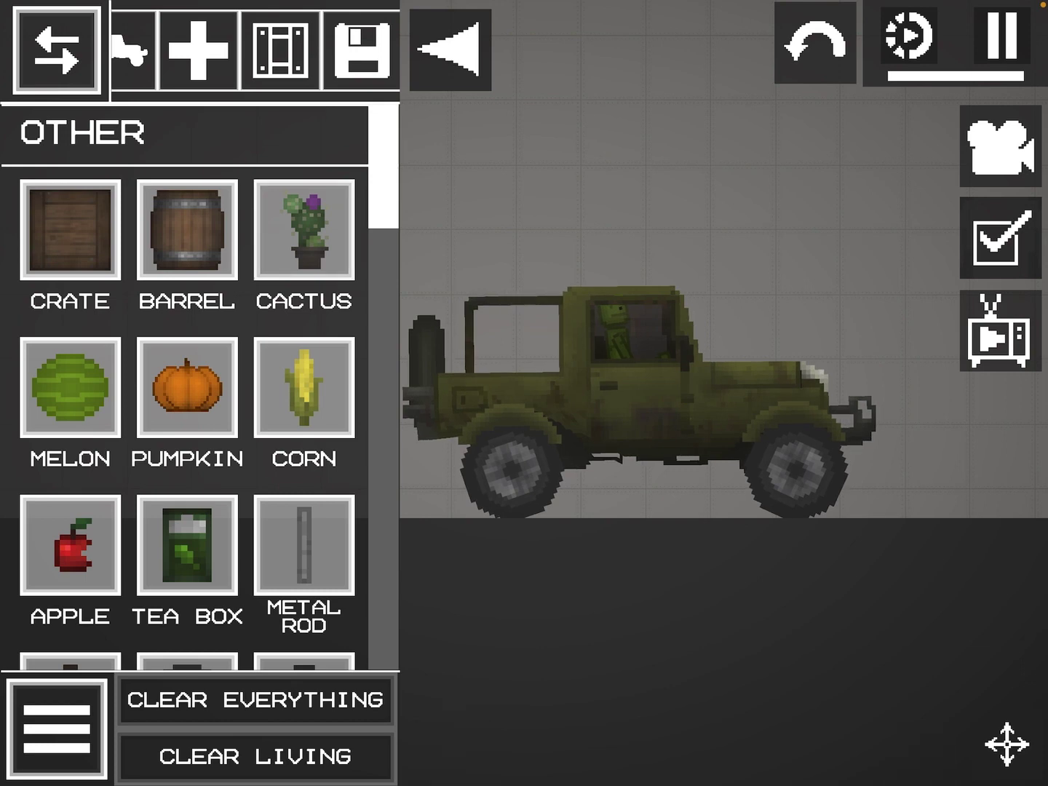
pyautogui.moveTo(305, 230); pyautogui.dragTo(373, 222)
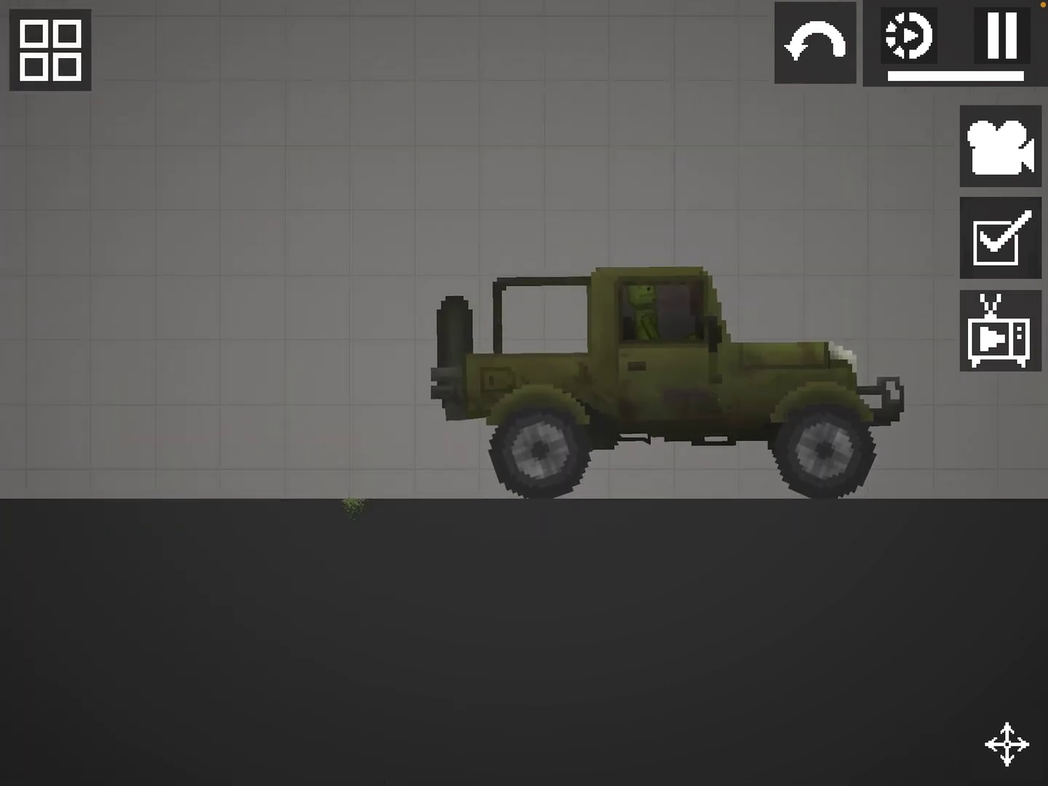
pyautogui.click(51, 50)
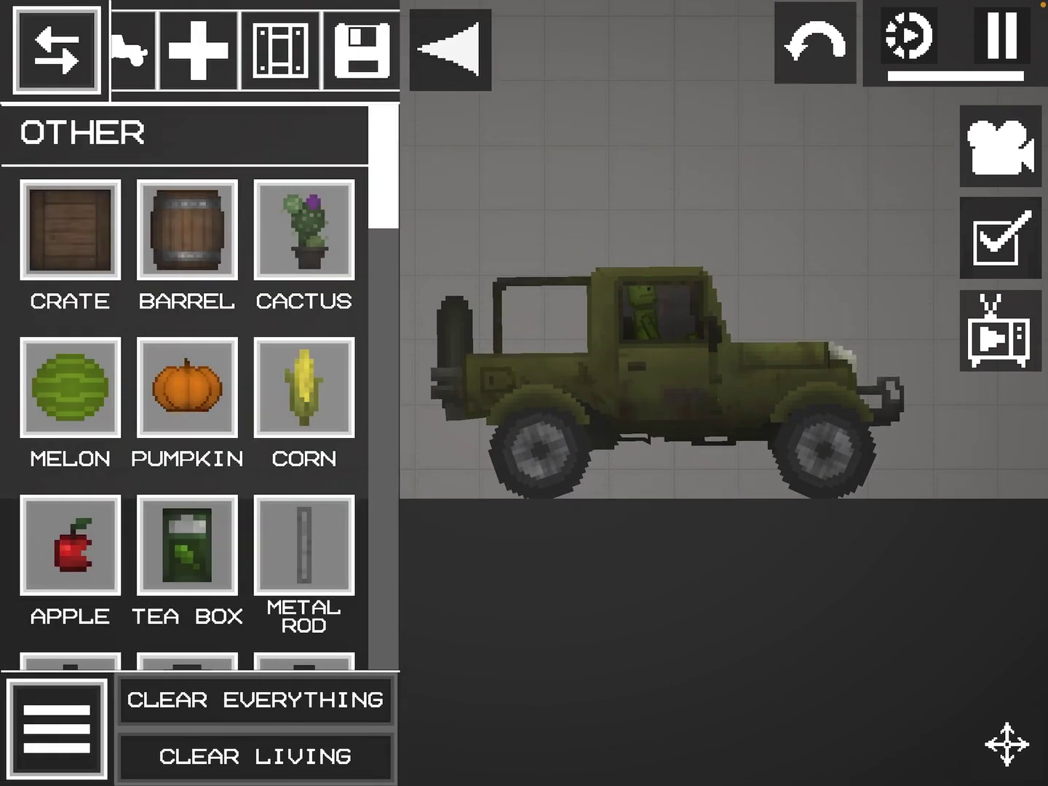
pyautogui.scroll(-10, 189, 385)
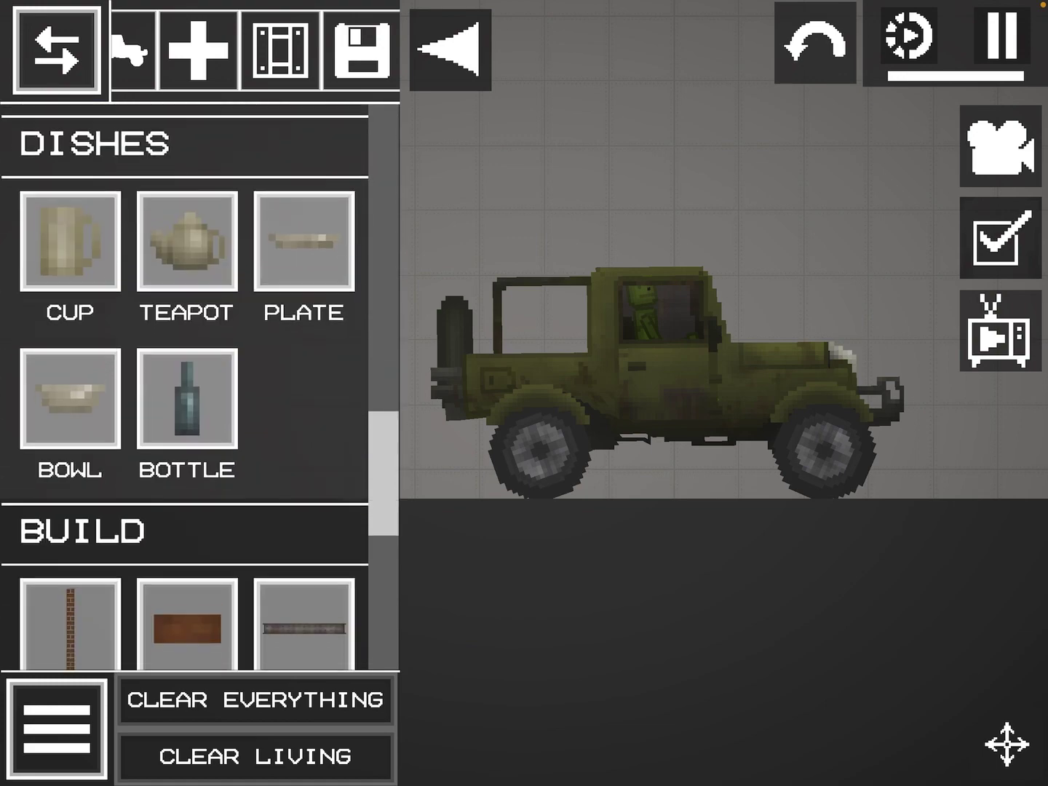
pyautogui.scroll(-3, 188, 384)
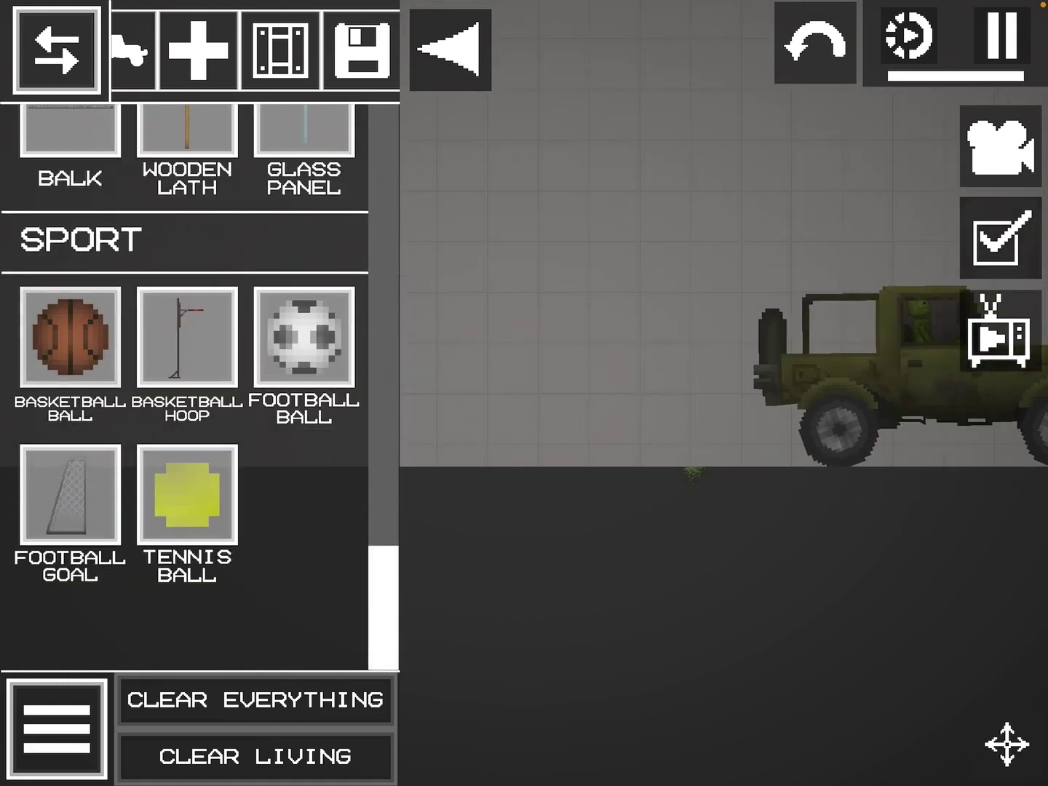
# Spawn a basketball and a basketball hoop beside it, and reposition the football goal.
pyautogui.click(70, 336)
pyautogui.click(536, 382)
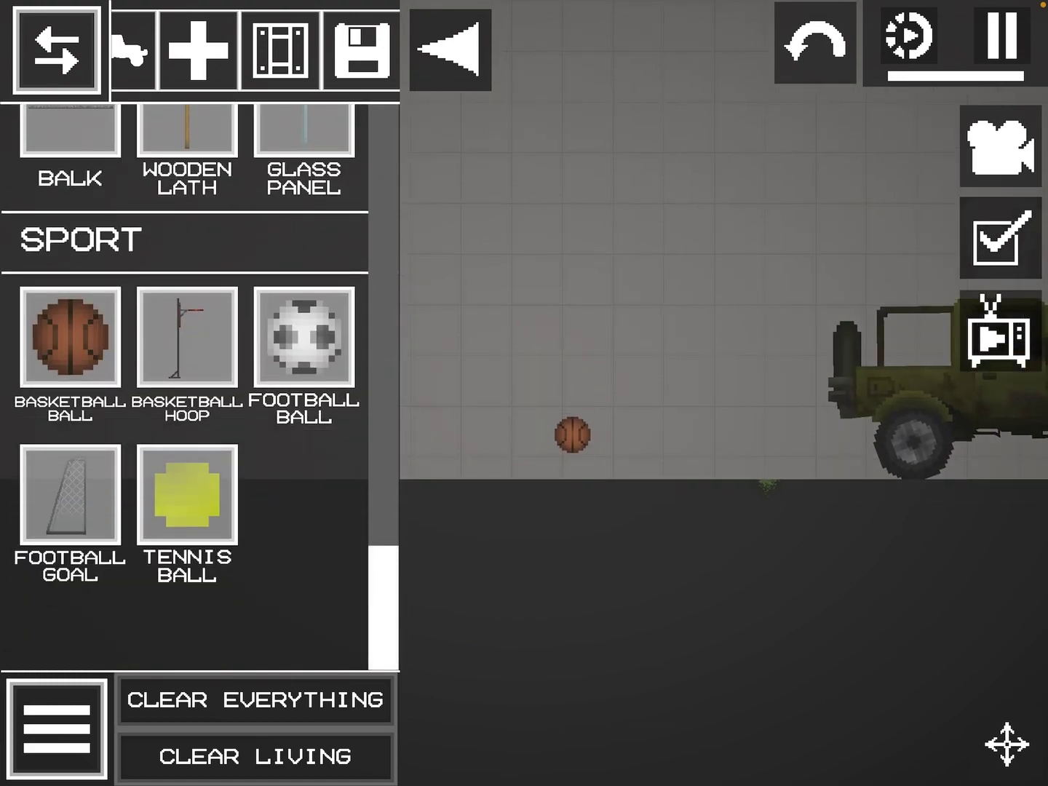
pyautogui.click(187, 336)
pyautogui.click(467, 287)
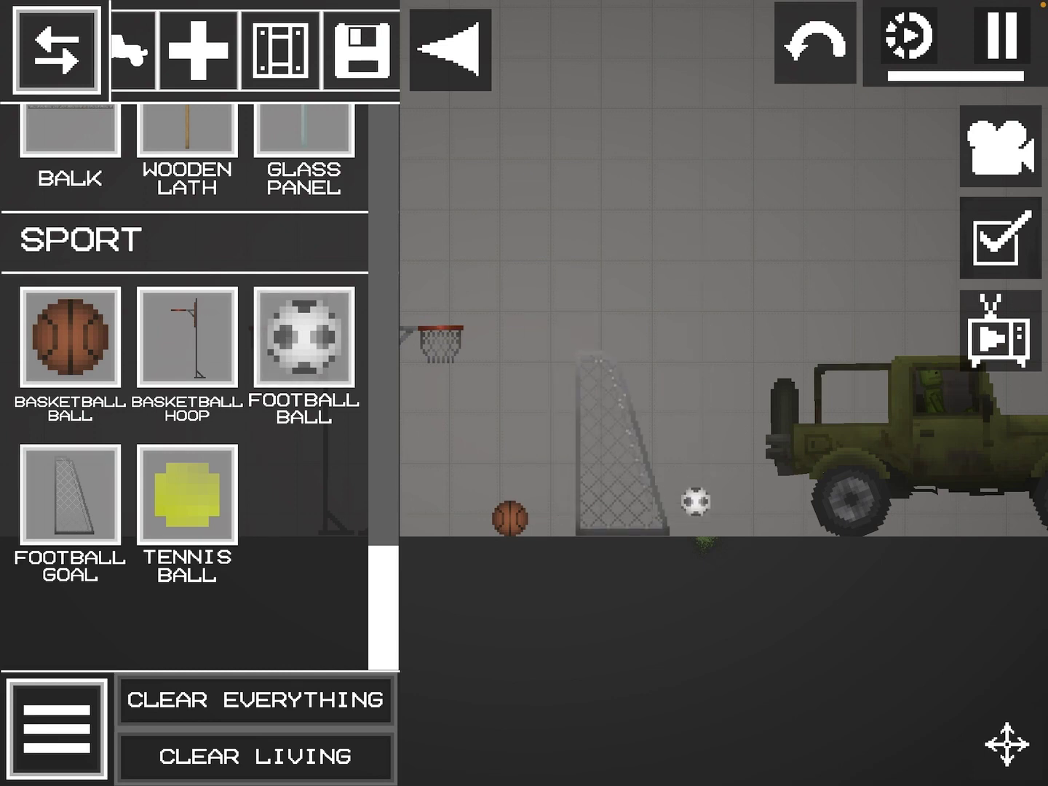
pyautogui.moveTo(618, 441); pyautogui.dragTo(605, 409)
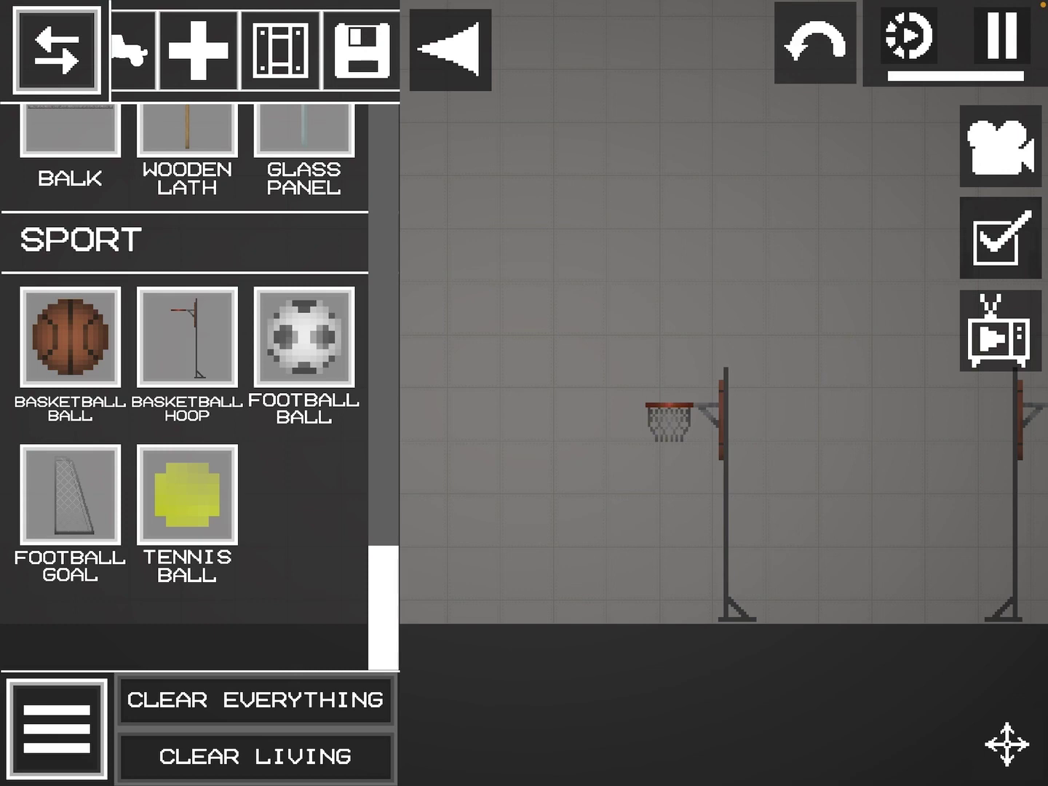
pyautogui.scroll(3, 721, 410)
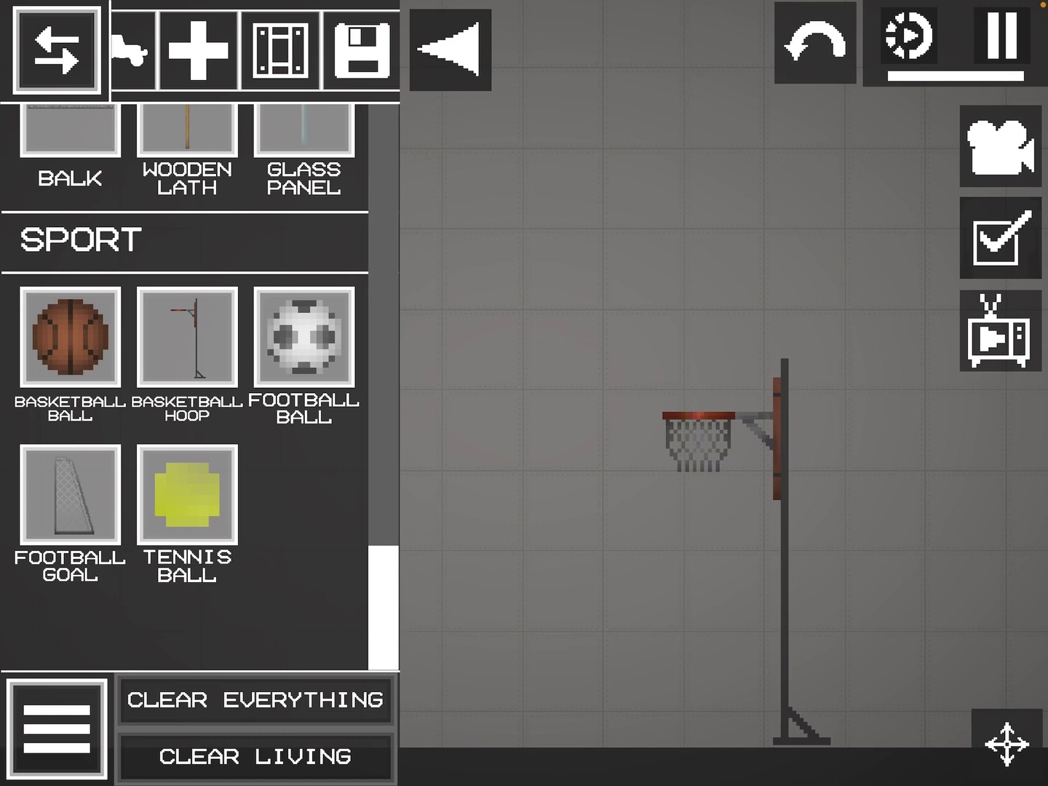
pyautogui.scroll(2, 721, 410)
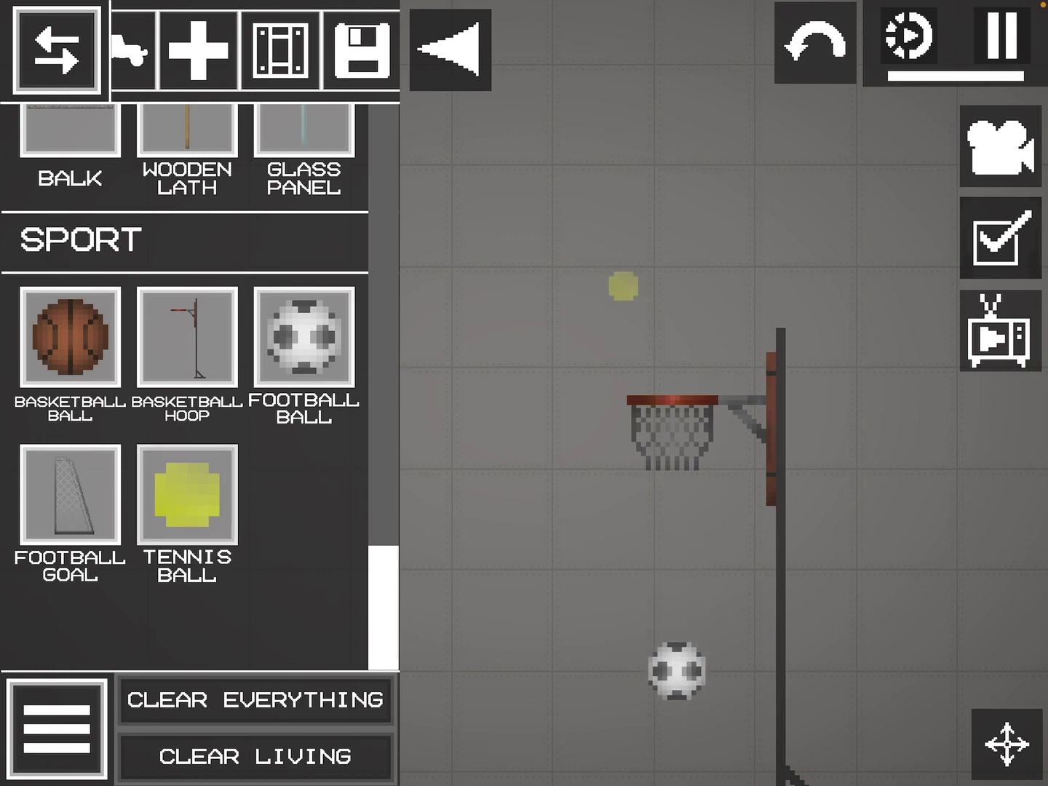
pyautogui.scroll(-3, 721, 491)
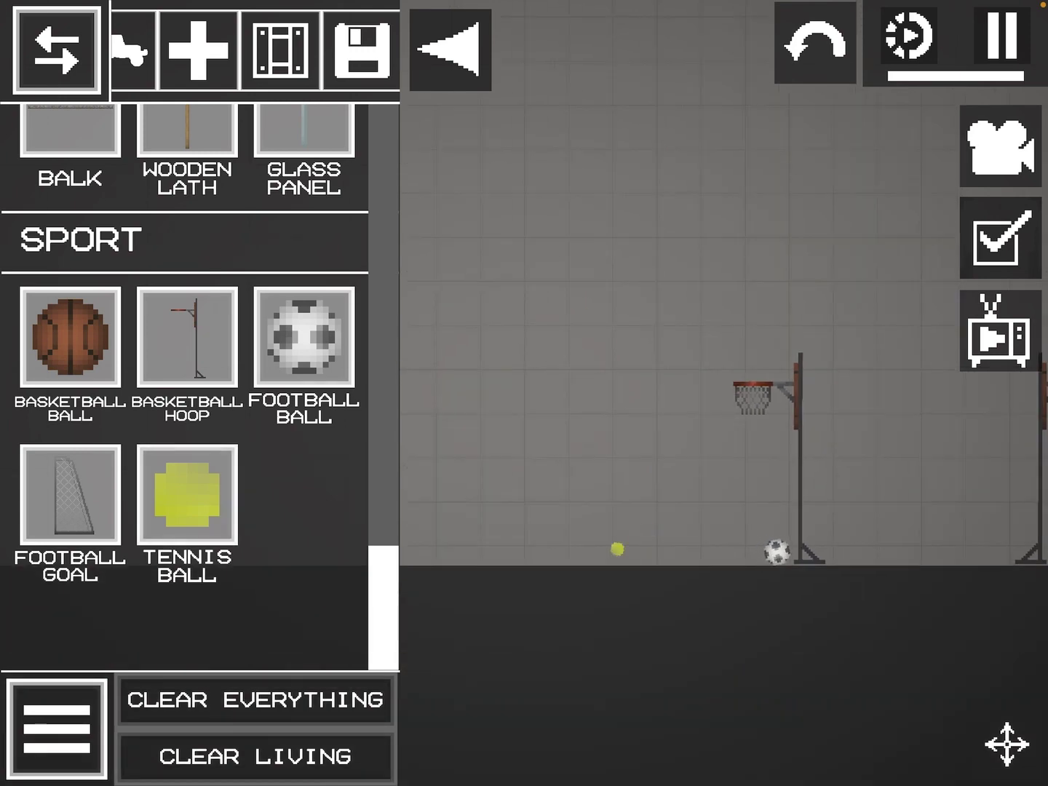
pyautogui.scroll(3, 557, 558)
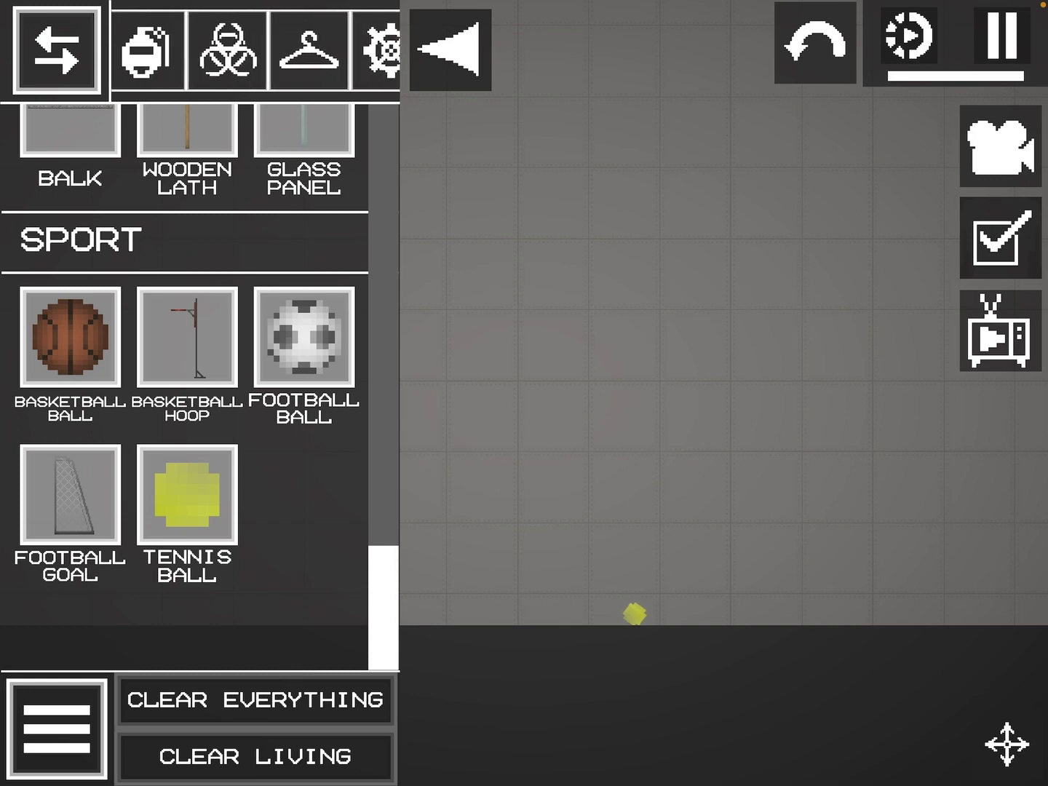
# Place a tennis racket from Melee and a standing melon from Living.
pyautogui.click(194, 49)
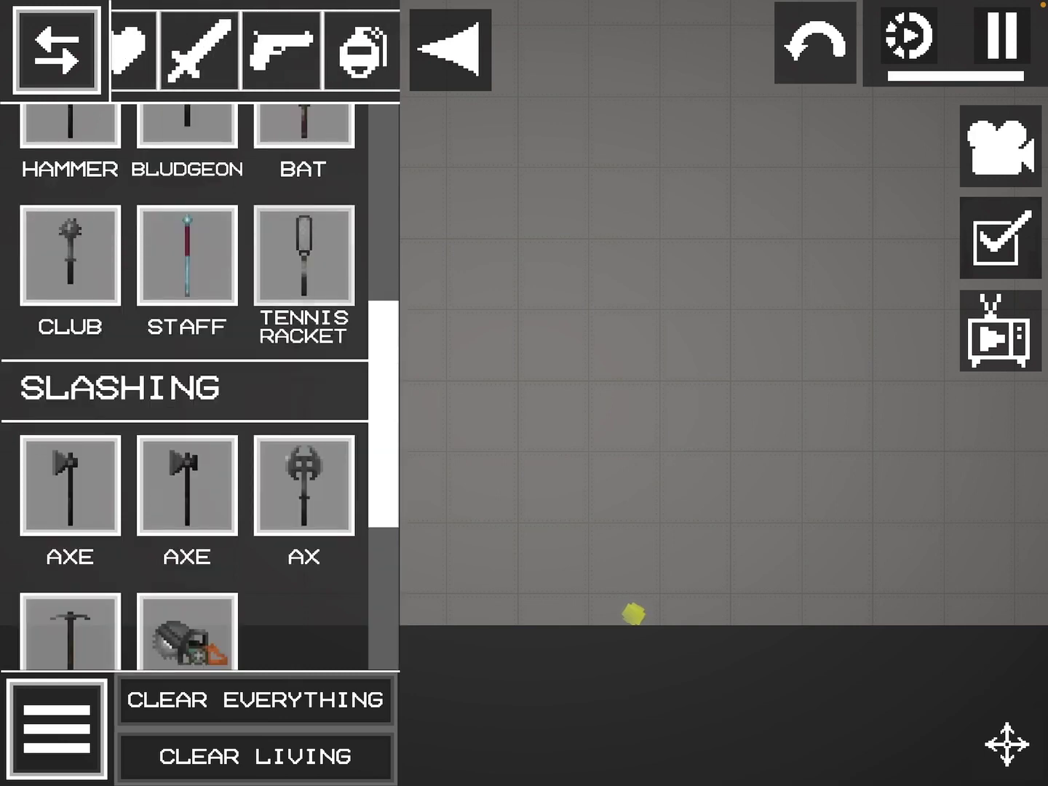
pyautogui.click(304, 256)
pyautogui.click(516, 245)
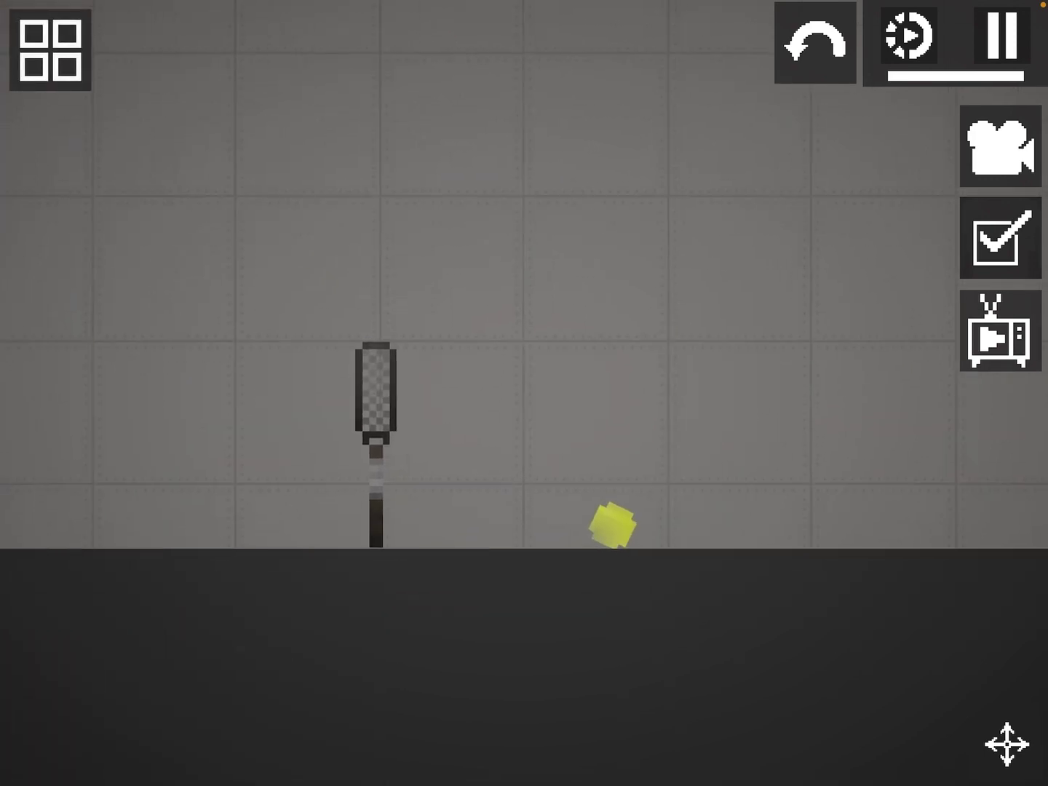
pyautogui.click(49, 49)
pyautogui.click(151, 49)
pyautogui.click(70, 229)
pyautogui.click(479, 287)
pyautogui.click(449, 49)
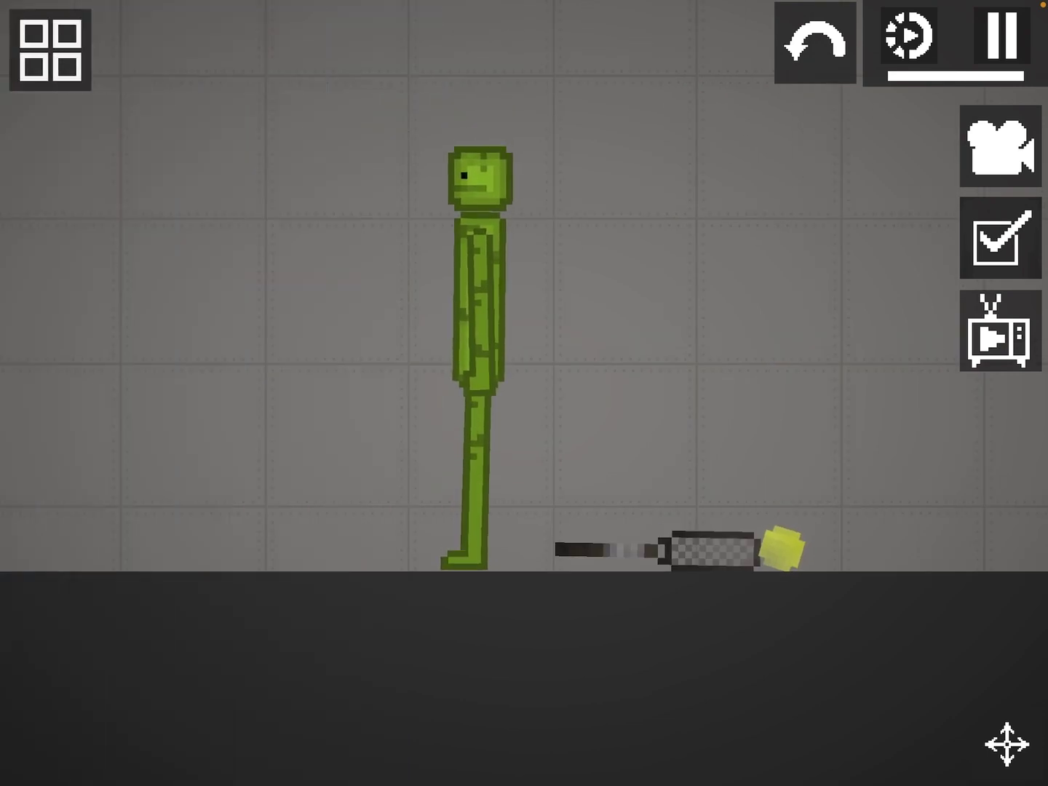
# Replace that melon with a new one spawned beside the racket.
pyautogui.rightClick(479, 287)
pyautogui.click(49, 48)
pyautogui.click(71, 229)
pyautogui.click(496, 204)
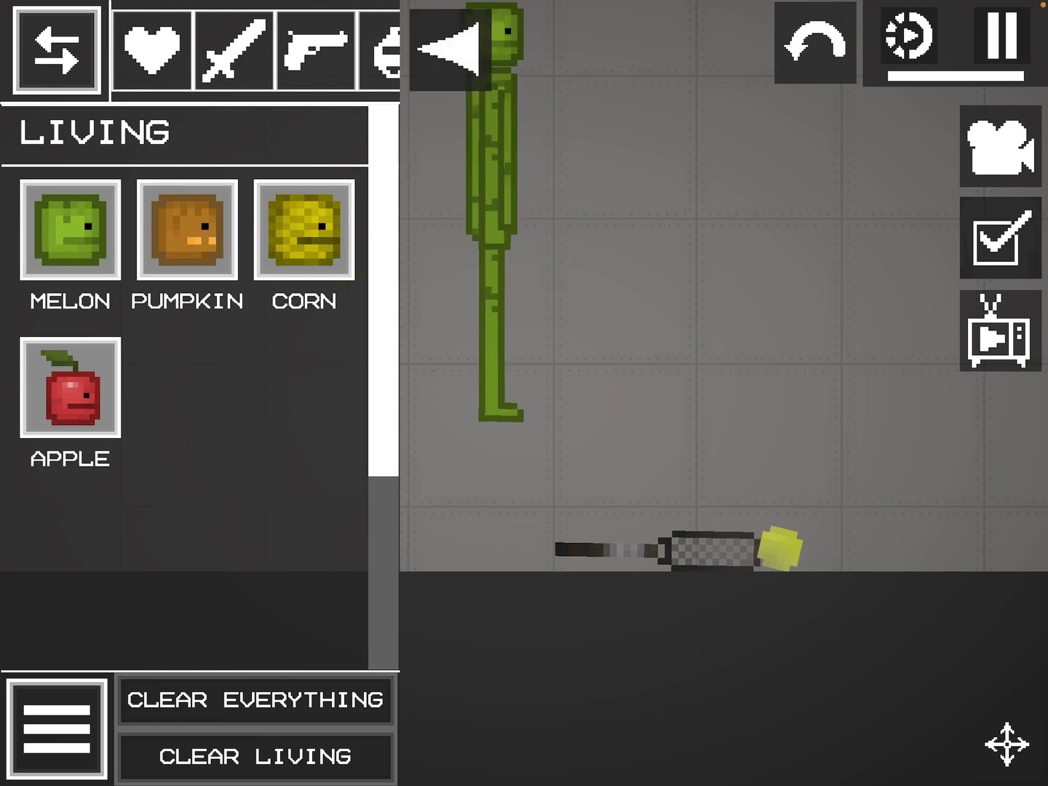
pyautogui.click(449, 49)
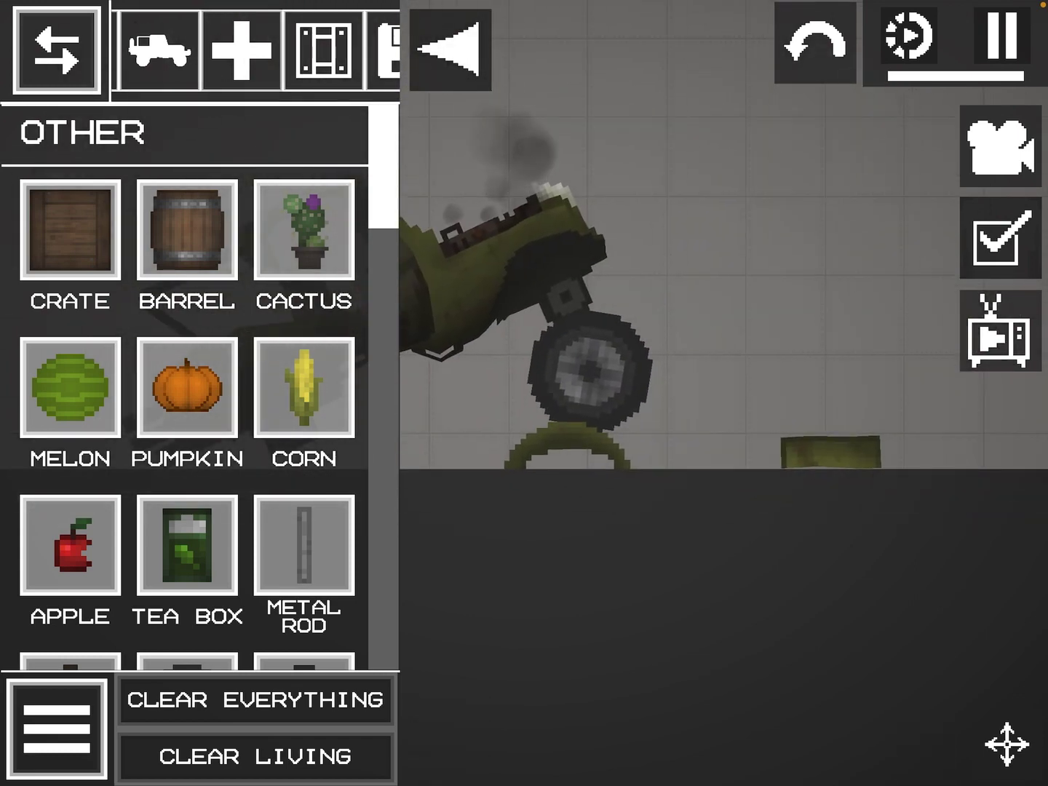
pyautogui.hscroll(2, 254, 50)
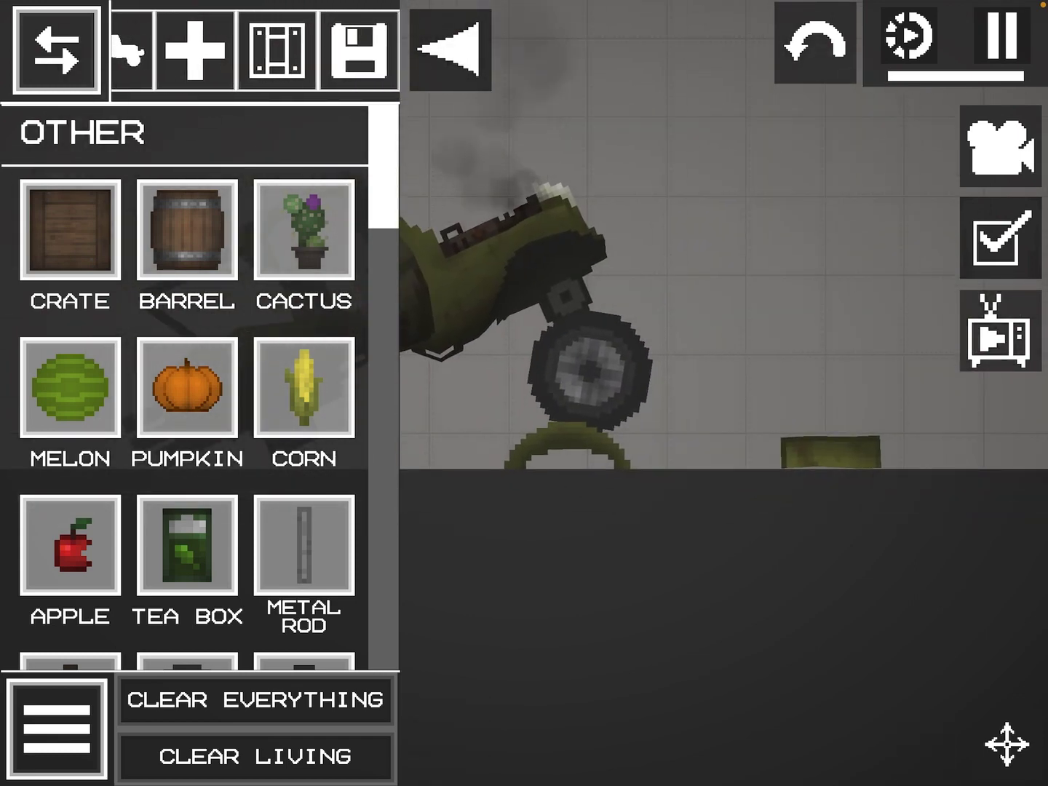
# Use Clear Everything to wipe the wrecked jeep and its debris from the sandbox.
pyautogui.click(254, 699)
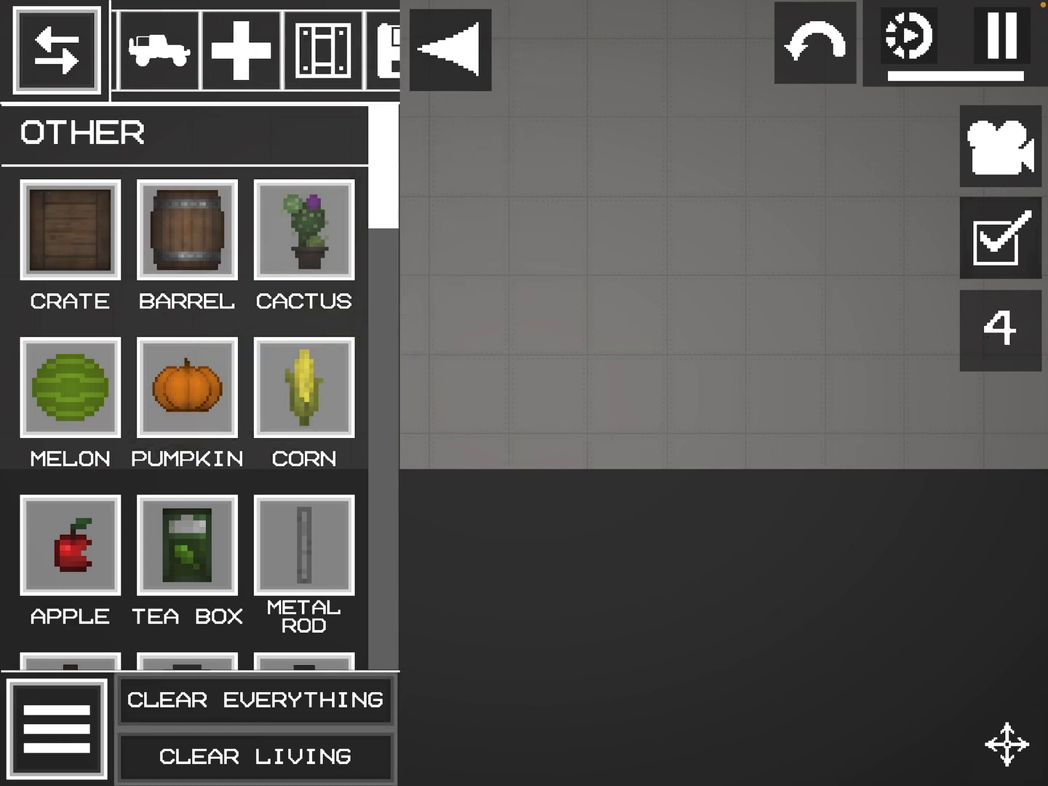
pyautogui.scroll(3, 722, 328)
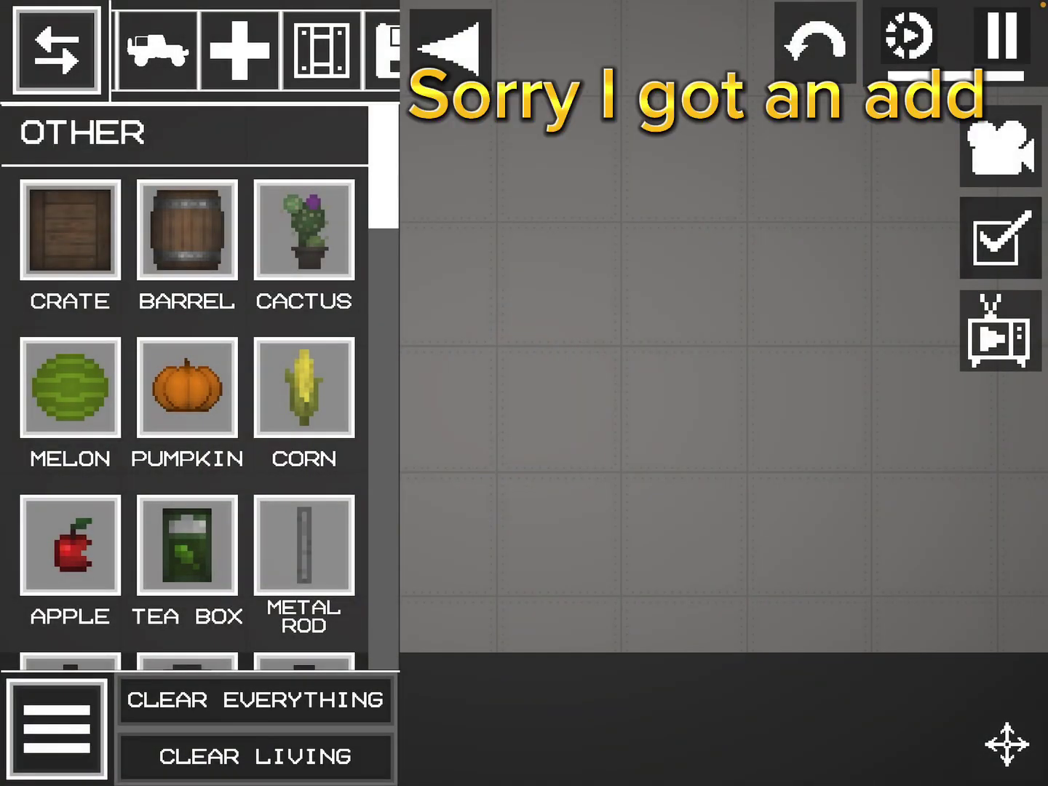
# Drop a Jeep from the Vehicles catalog and select it to show its controls.
pyautogui.click(193, 49)
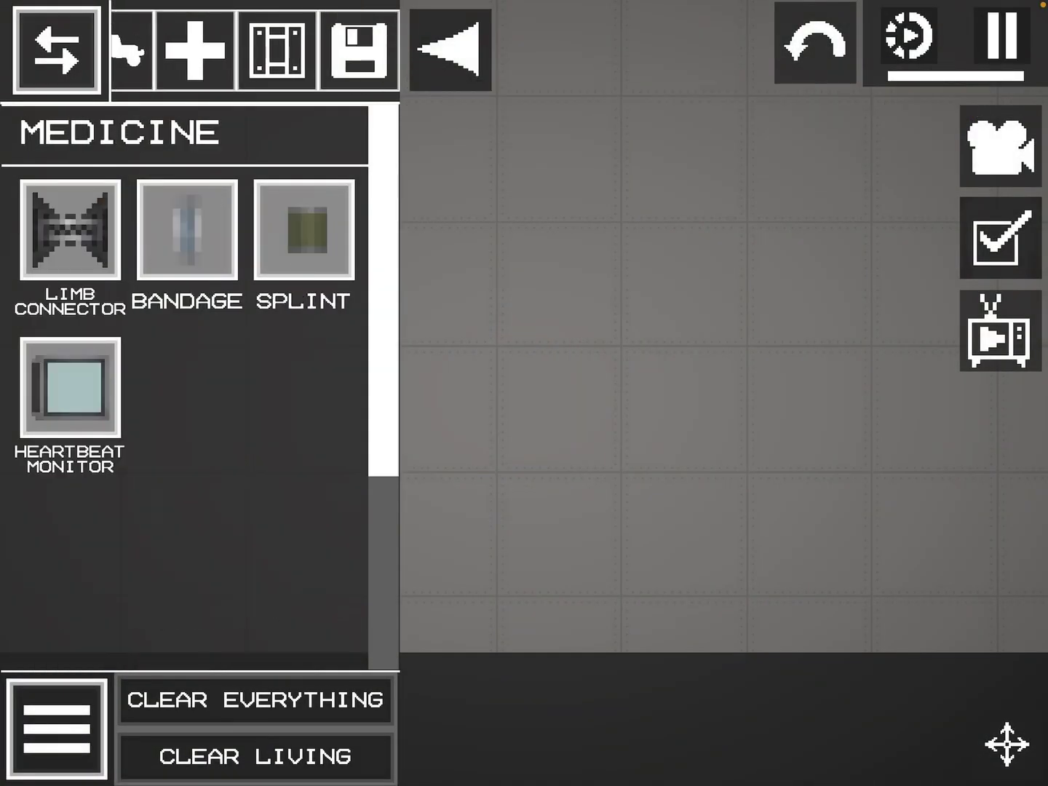
pyautogui.click(248, 49)
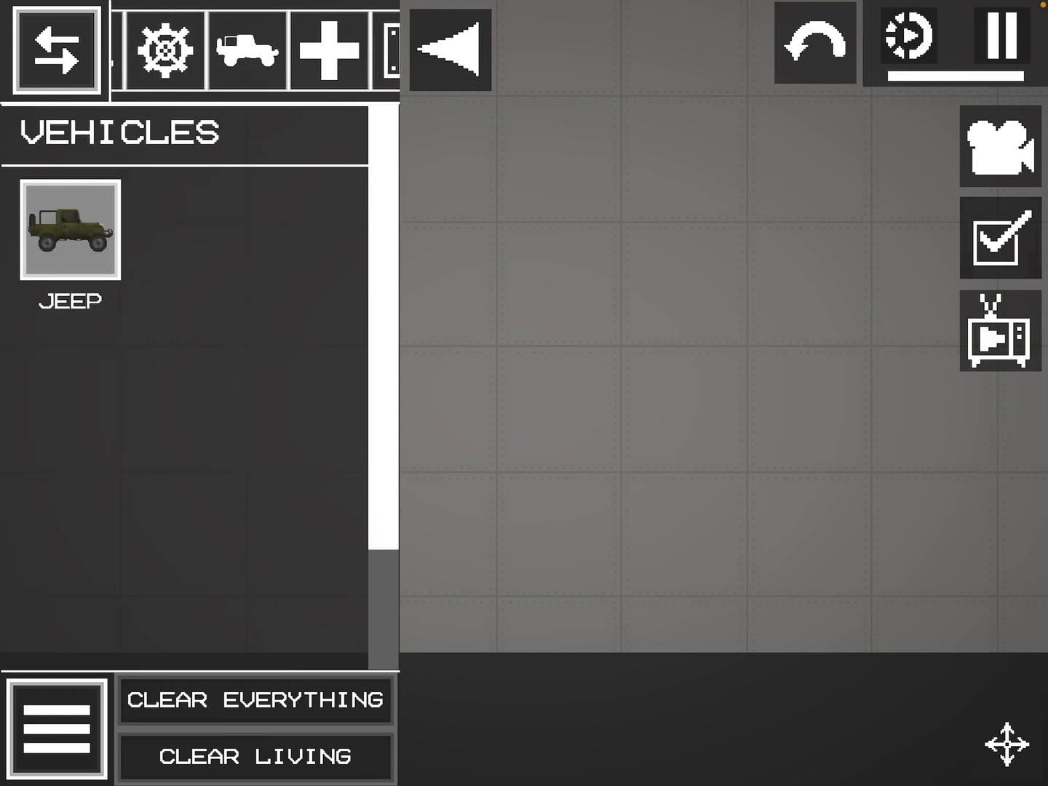
pyautogui.moveTo(70, 230); pyautogui.dragTo(696, 286)
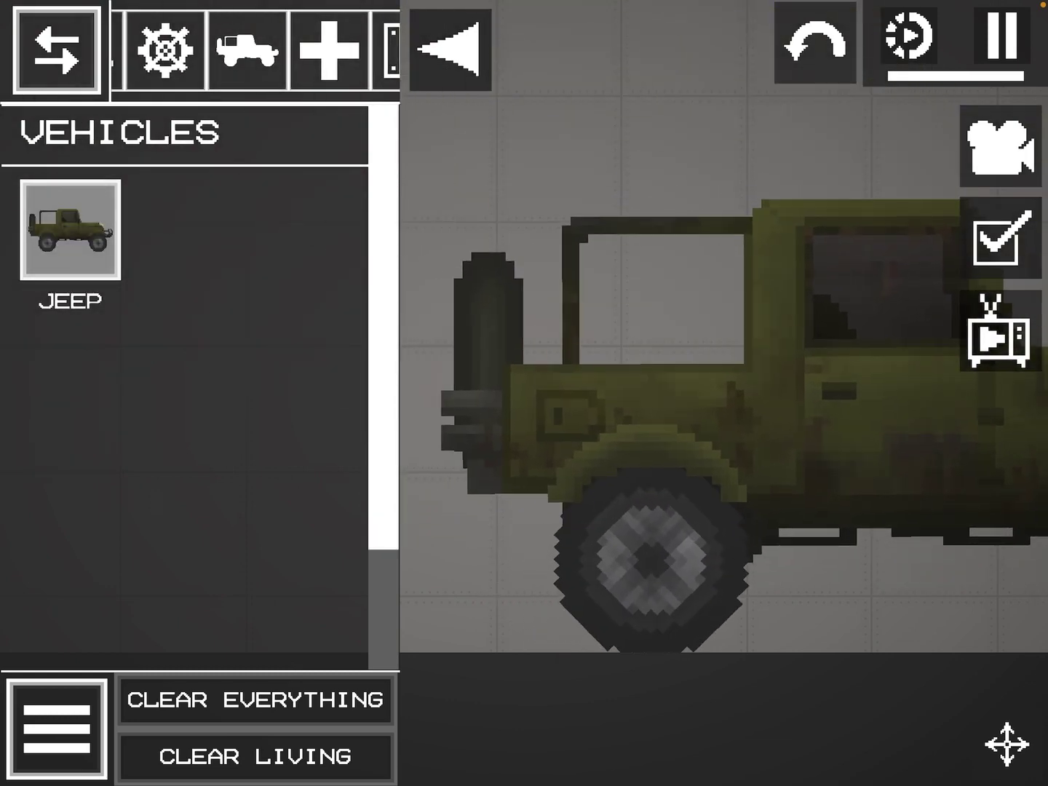
pyautogui.click(451, 49)
pyautogui.scroll(-3, 654, 369)
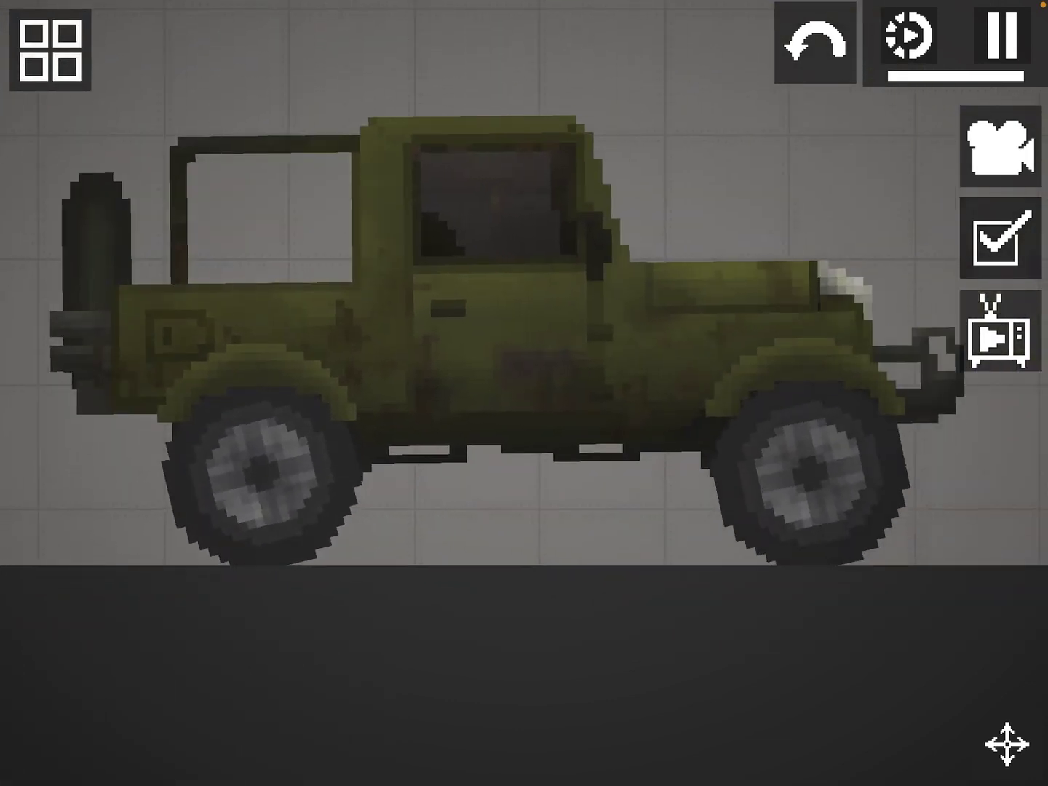
pyautogui.click(573, 327)
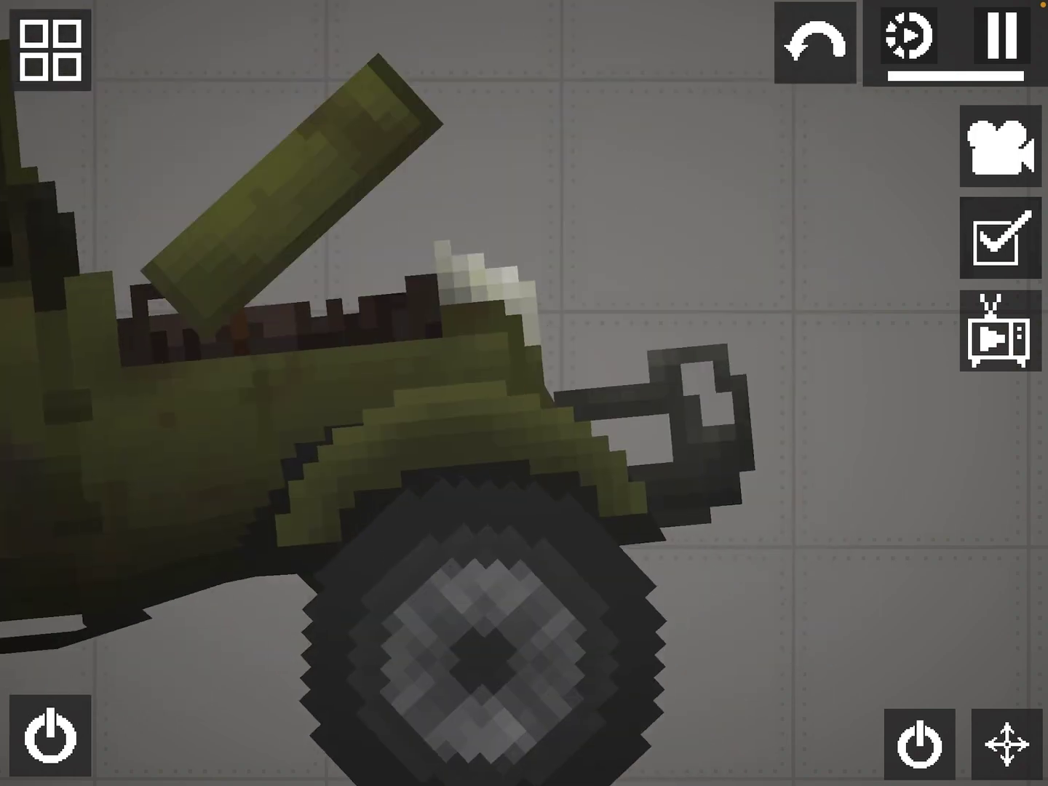
pyautogui.scroll(-5, 524, 394)
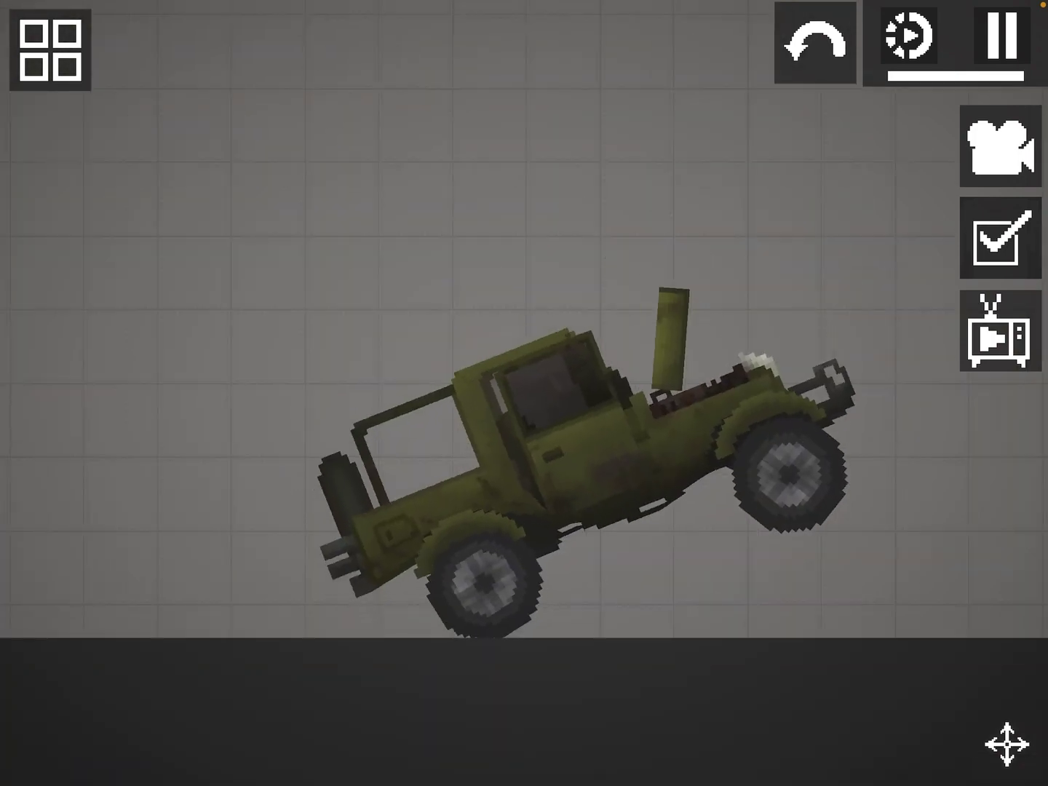
pyautogui.scroll(6, 524, 394)
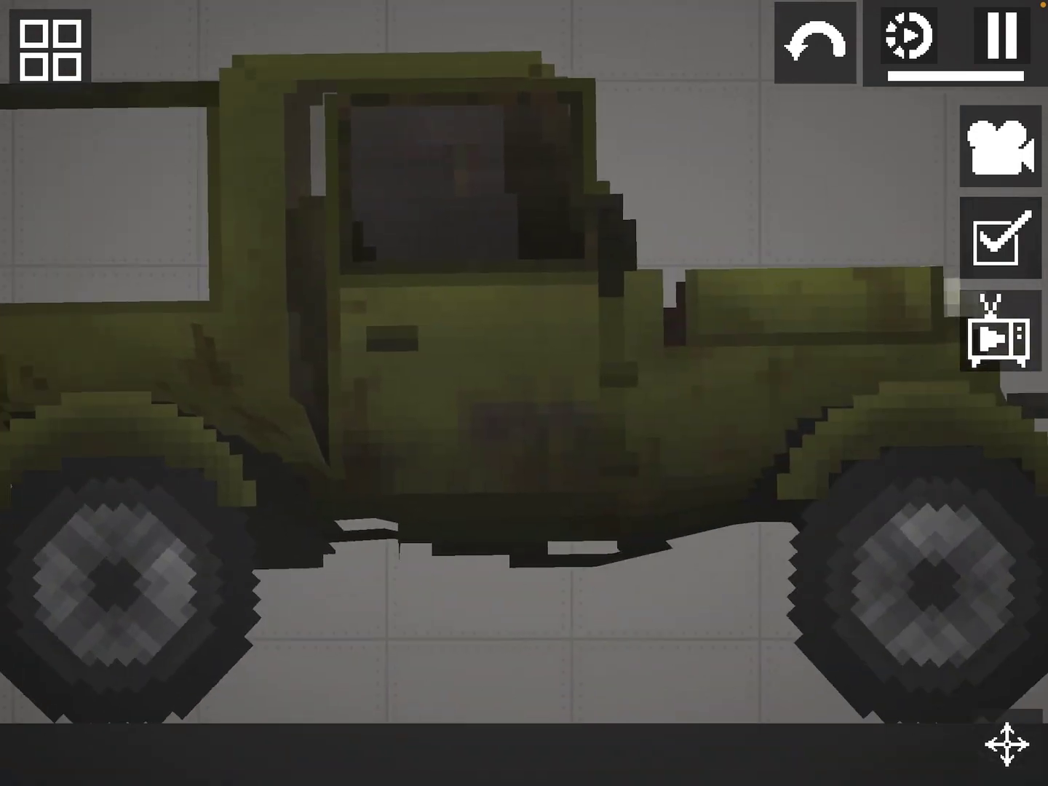
pyautogui.scroll(2, 524, 393)
# Review the jeep's Edit Parameters (Activation 0, Max Torque 5000), then reopen the catalog.
pyautogui.click(50, 50)
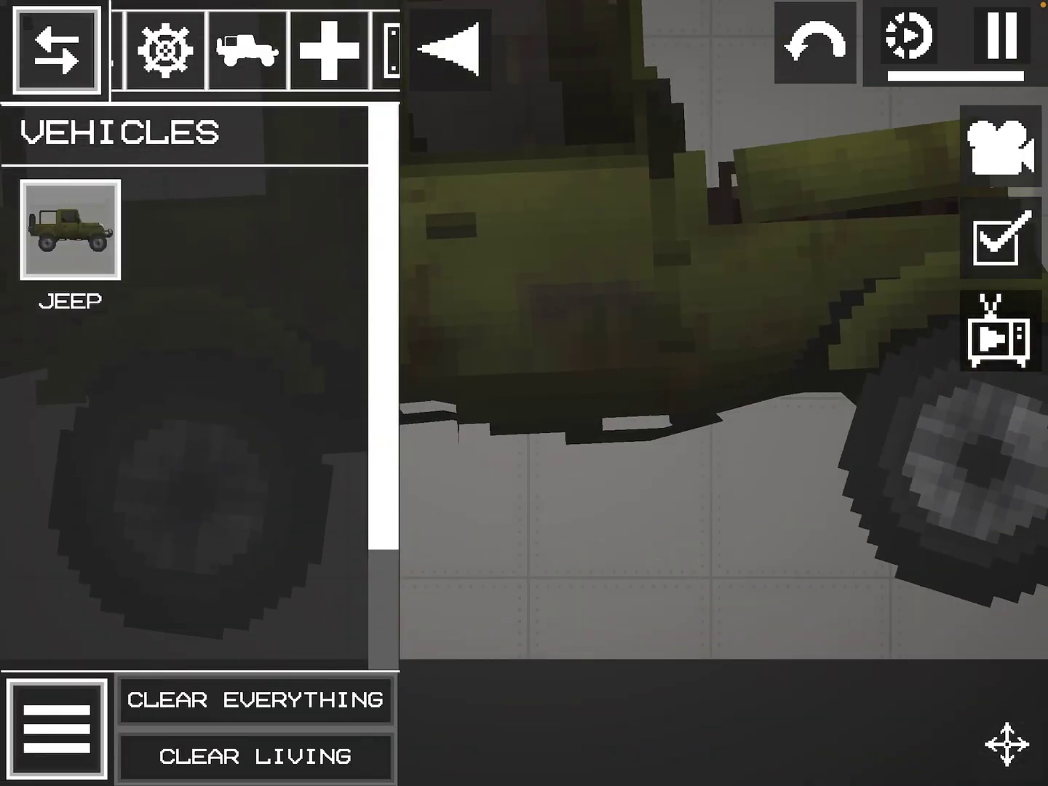
pyautogui.click(50, 50)
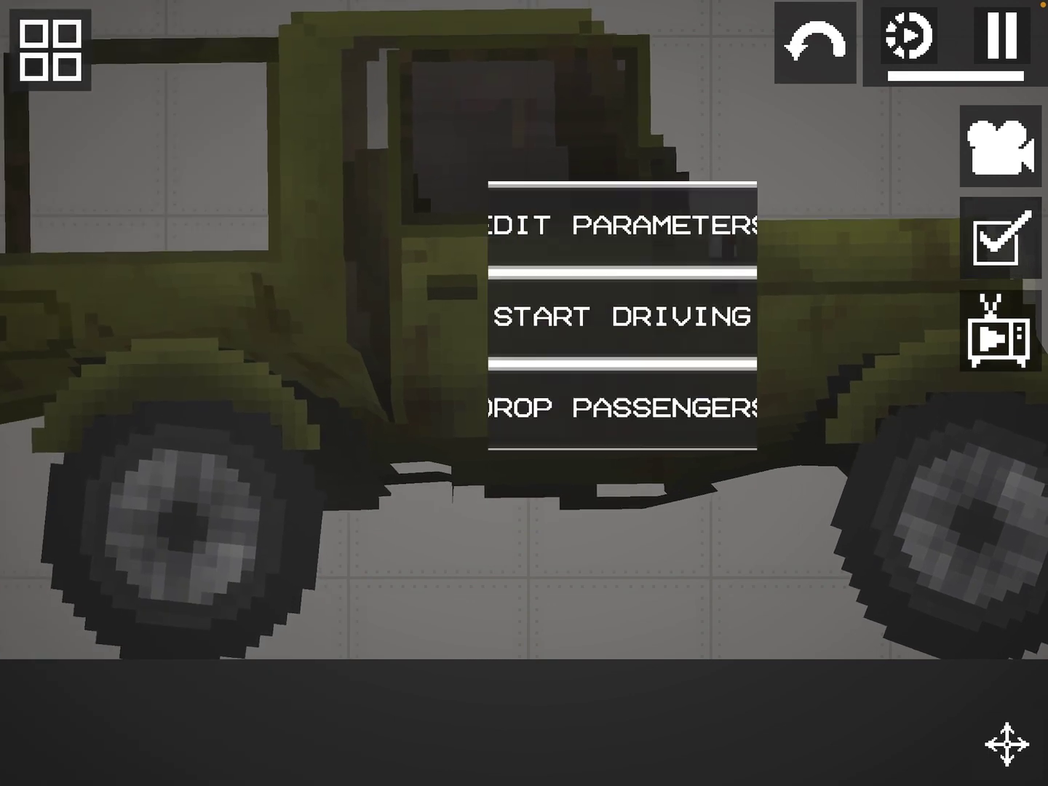
pyautogui.rightClick(622, 327)
pyautogui.click(622, 183)
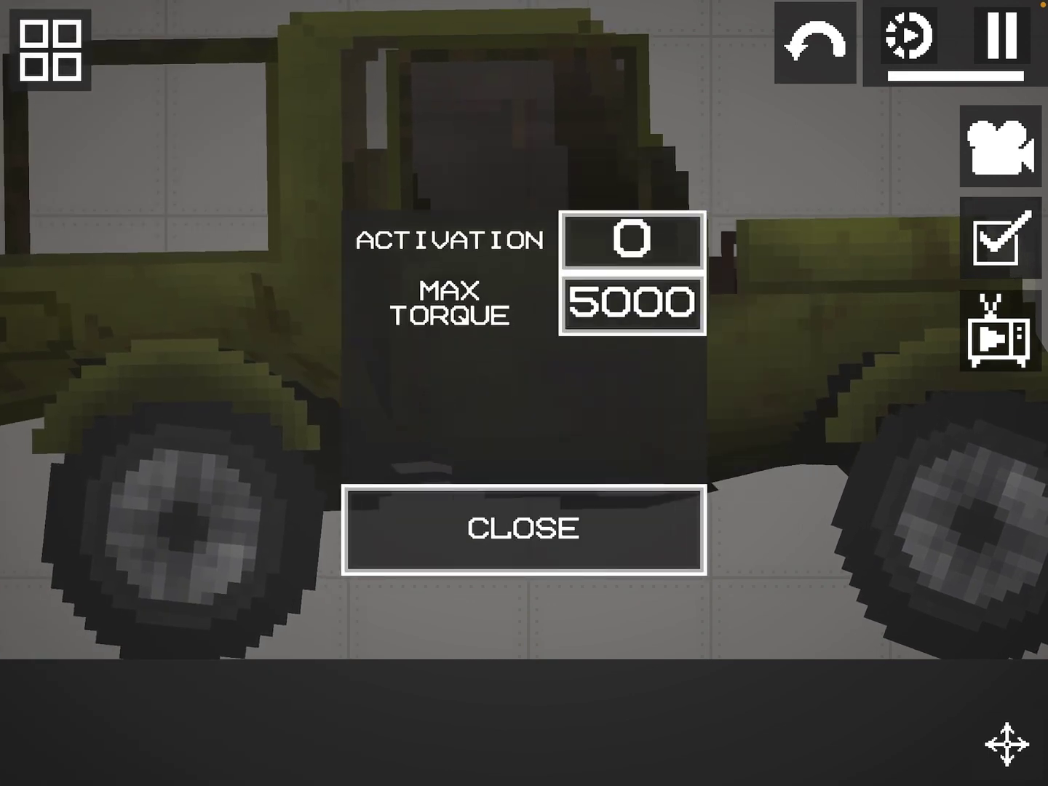
pyautogui.click(524, 529)
pyautogui.scroll(2, 524, 393)
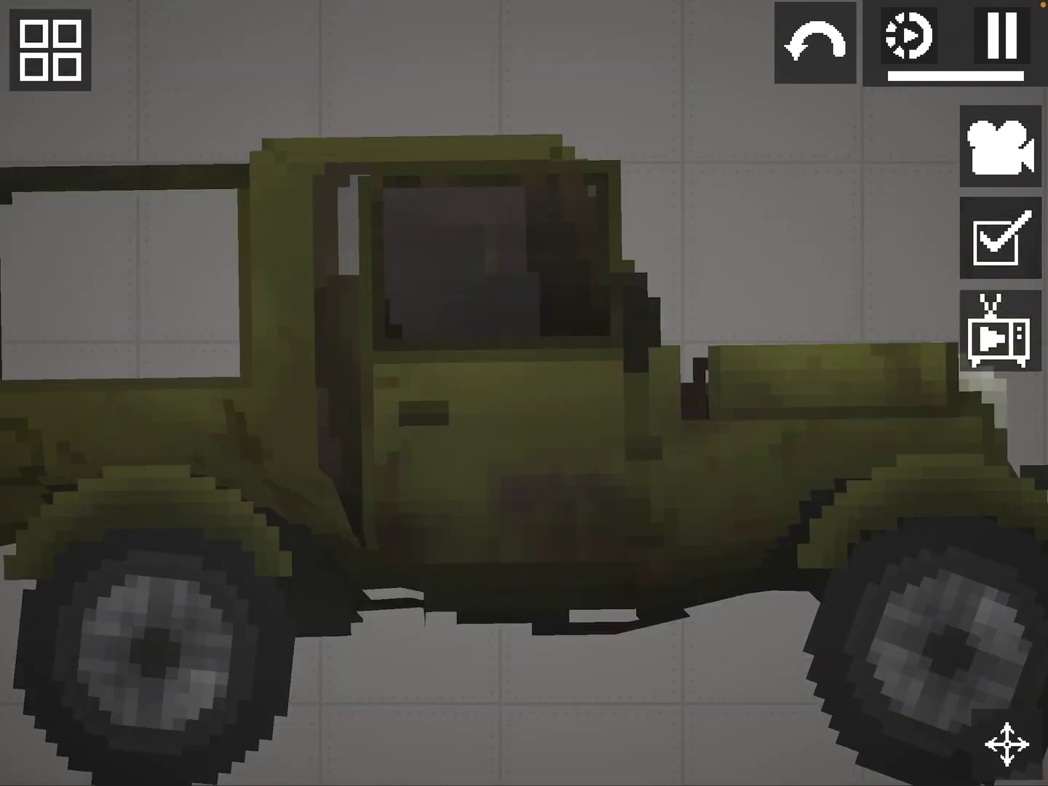
pyautogui.click(50, 51)
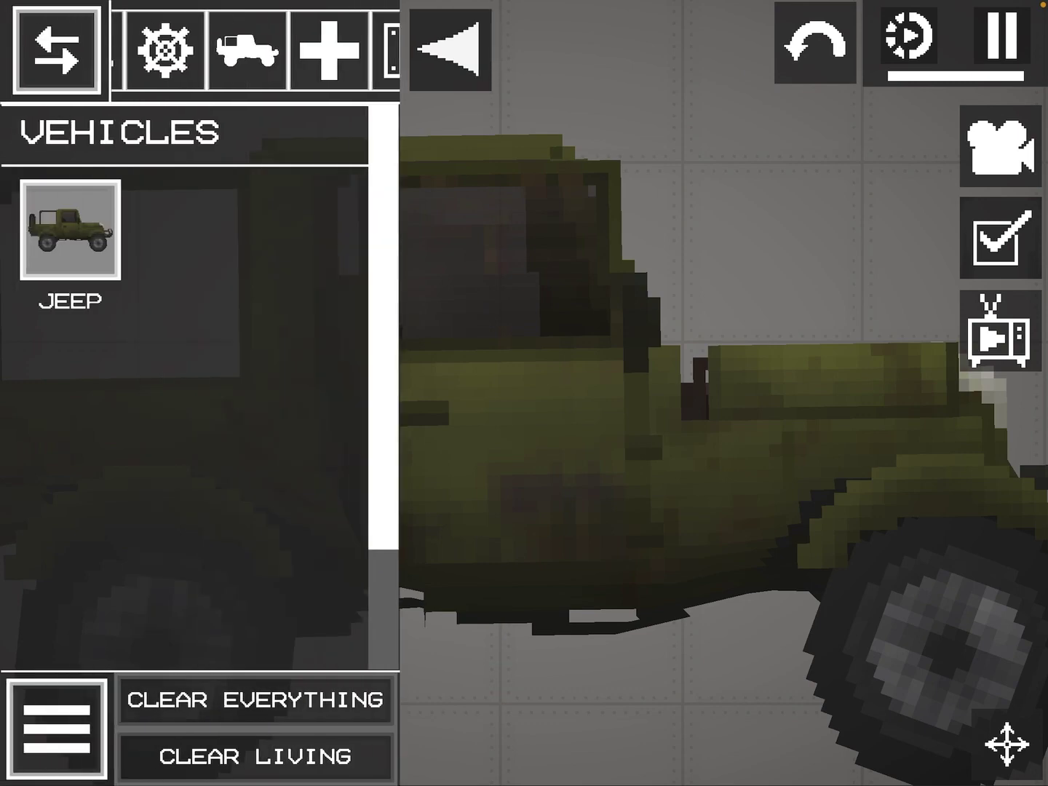
# Spawn a melon from Living, replacing the injured one with a standing melon.
pyautogui.click(167, 49)
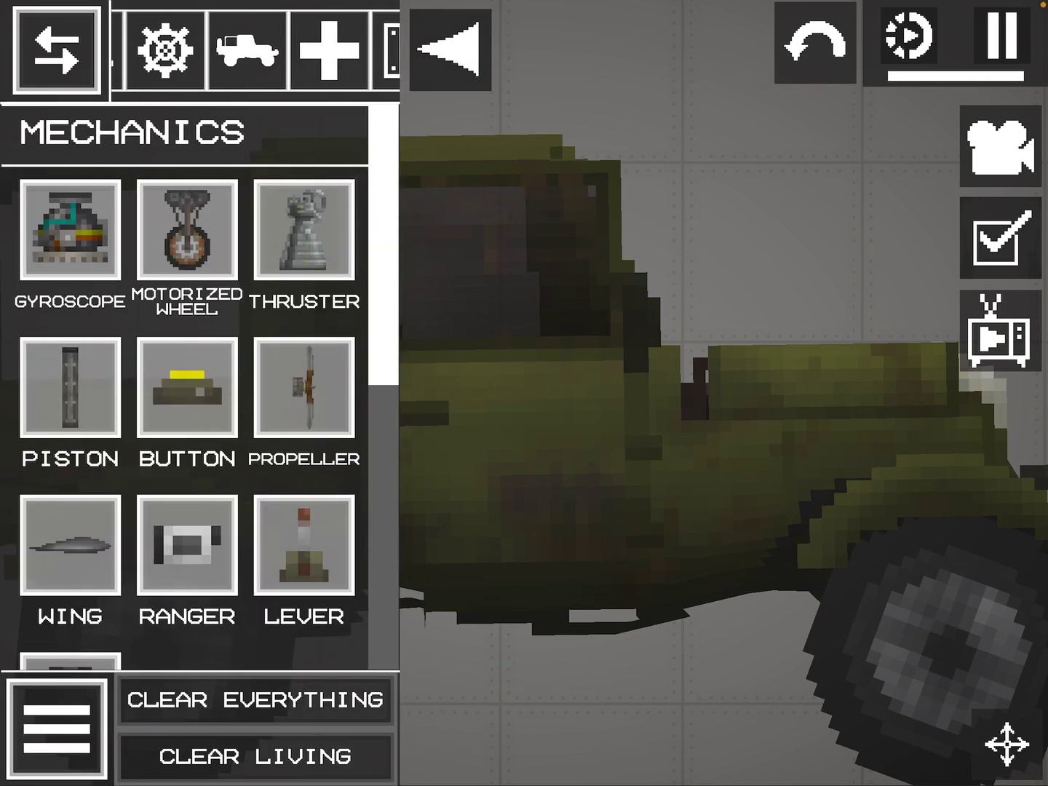
pyautogui.moveTo(573, 409); pyautogui.dragTo(819, 368)
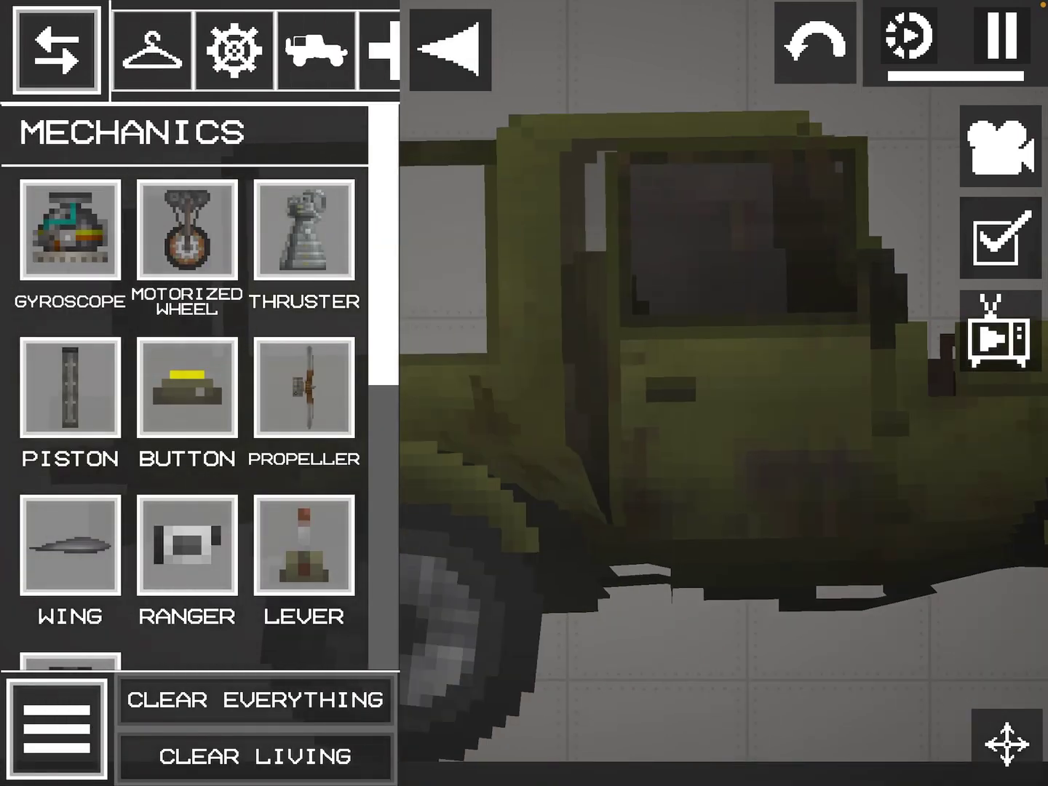
pyautogui.click(156, 50)
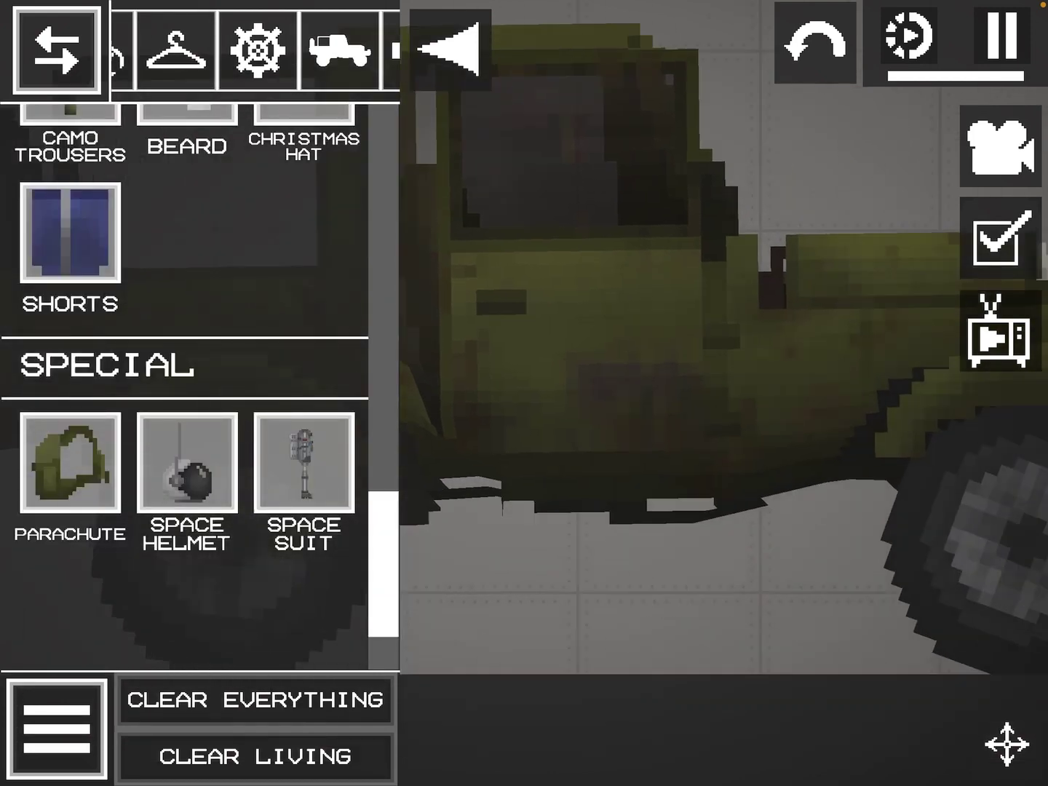
pyautogui.moveTo(737, 491); pyautogui.dragTo(532, 286)
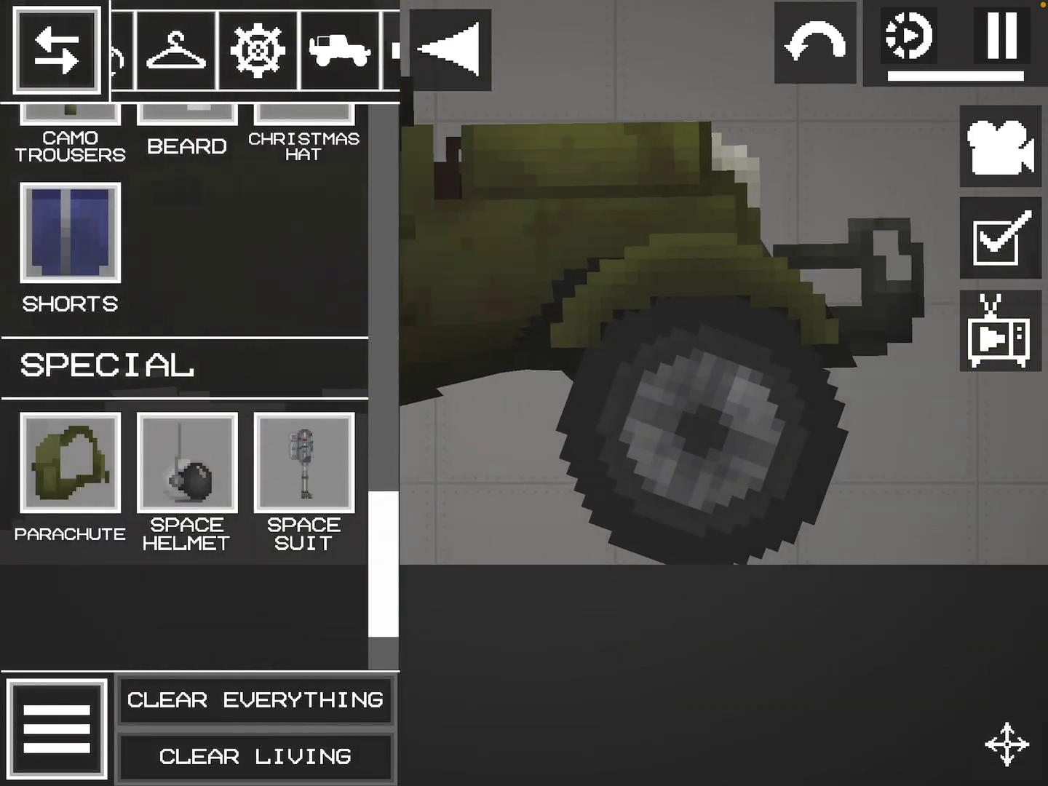
pyautogui.click(151, 49)
pyautogui.click(70, 229)
pyautogui.click(557, 369)
pyautogui.moveTo(328, 50); pyautogui.dragTo(147, 49)
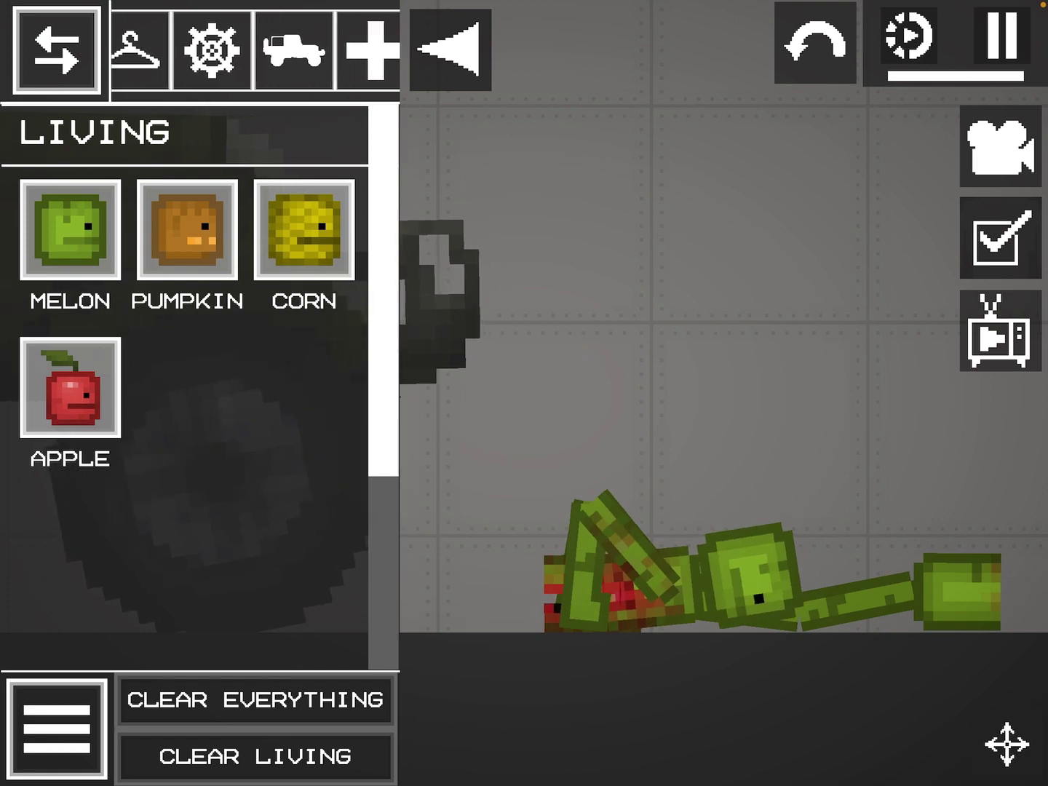
pyautogui.click(256, 756)
pyautogui.moveTo(164, 50)
pyautogui.mouseDown()
pyautogui.moveTo(344, 49)
pyautogui.moveTo(205, 49)
pyautogui.mouseUp()
pyautogui.click(778, 328)
# Dress the melon in the Space Helmet and Space Suit.
pyautogui.click(221, 49)
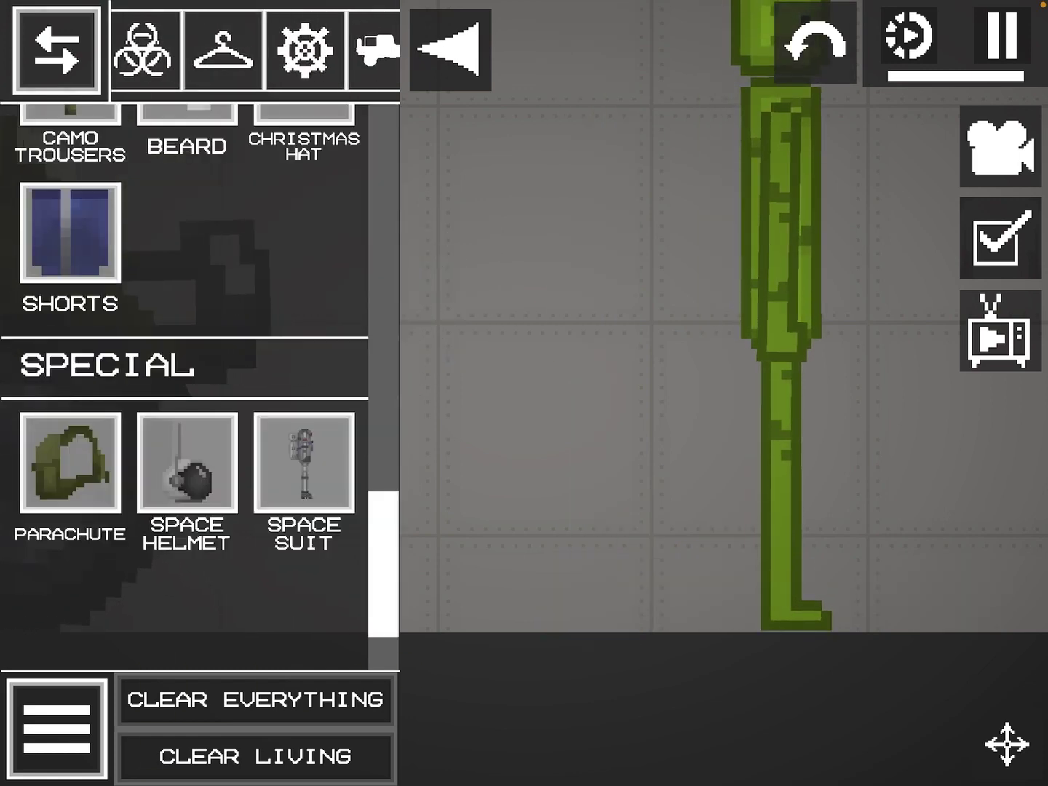
pyautogui.scroll(-3, 737, 327)
pyautogui.click(186, 463)
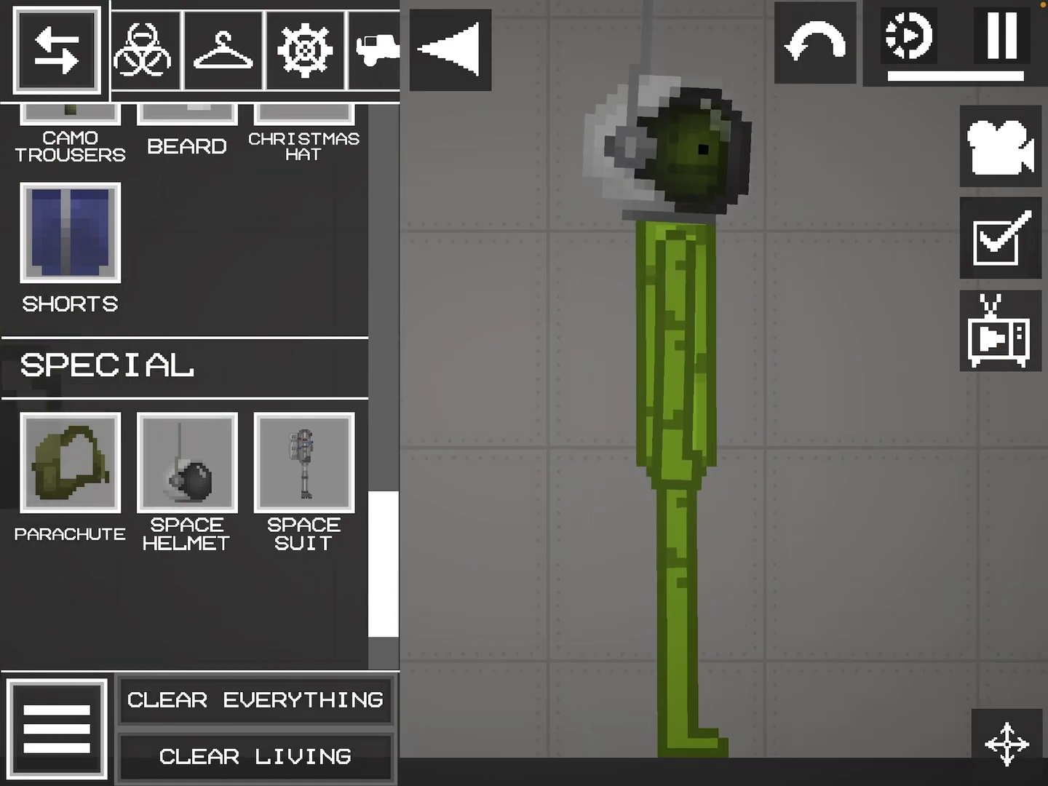
pyautogui.click(303, 462)
pyautogui.scroll(6, 695, 163)
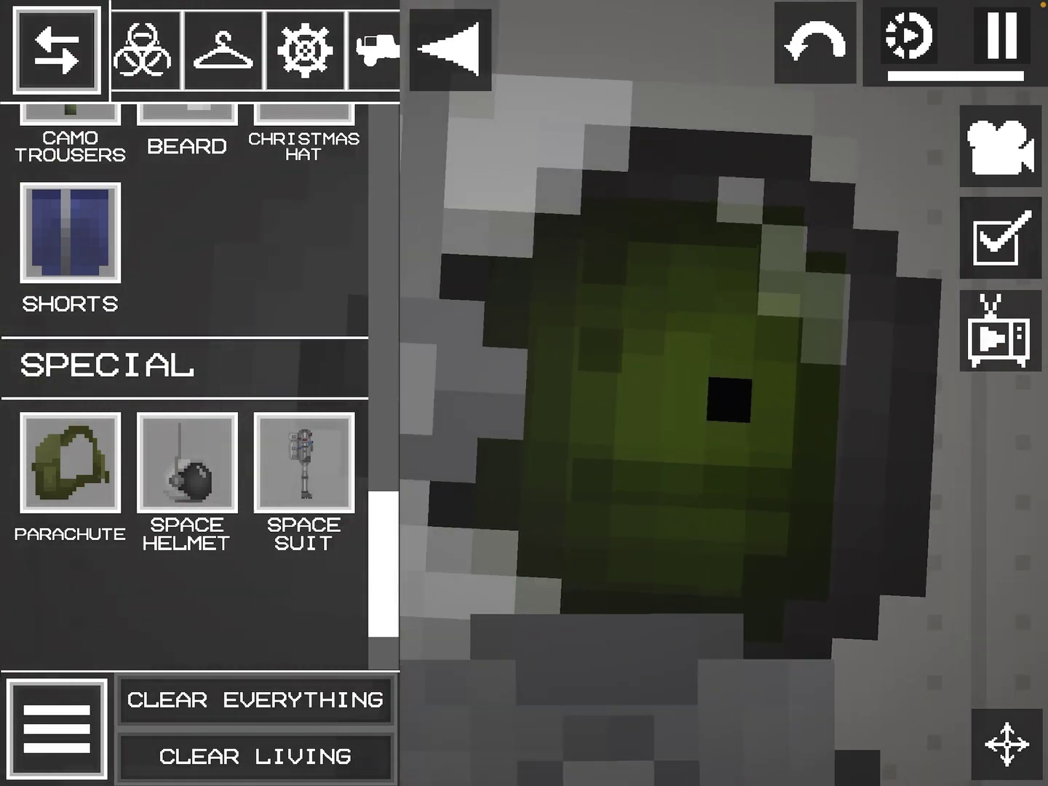
pyautogui.scroll(-1, 695, 328)
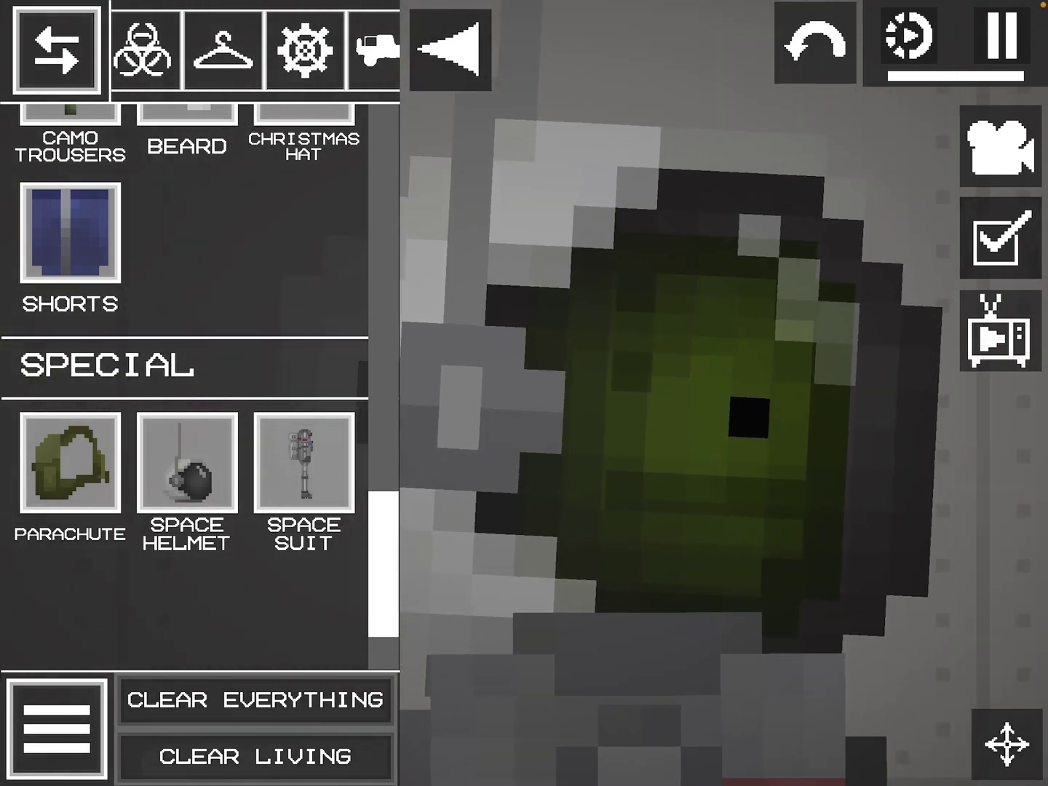
pyautogui.scroll(3, 722, 409)
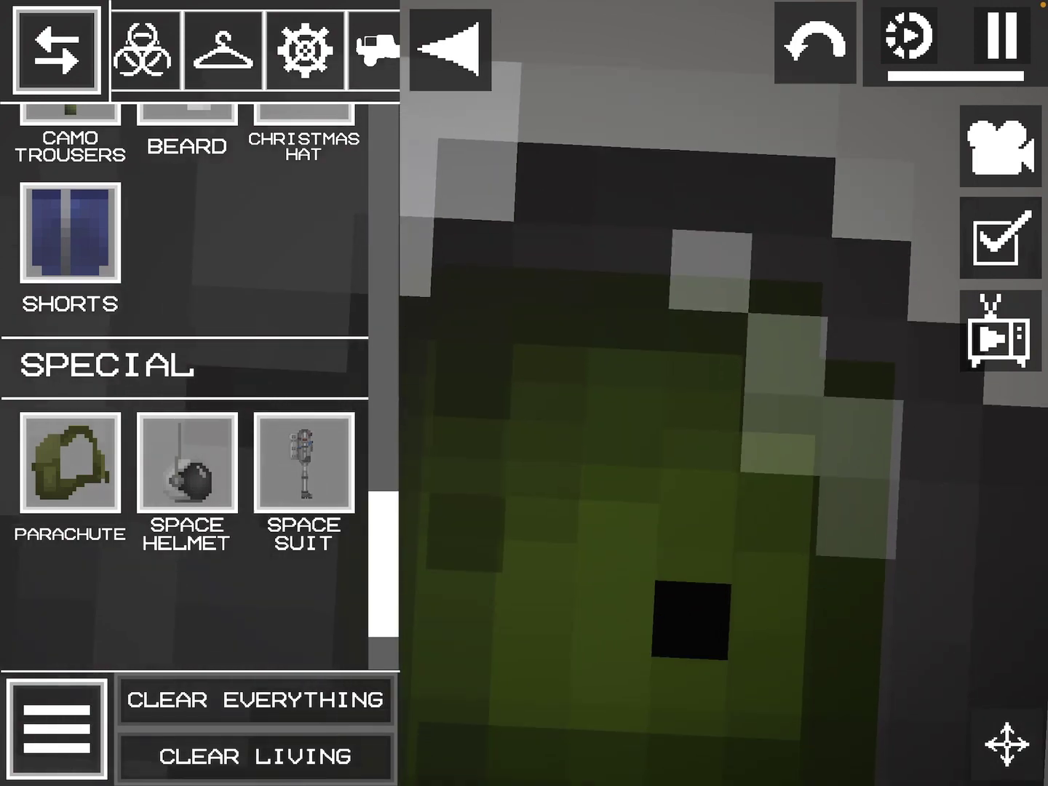
pyautogui.scroll(-3, 720, 410)
pyautogui.scroll(4, 721, 410)
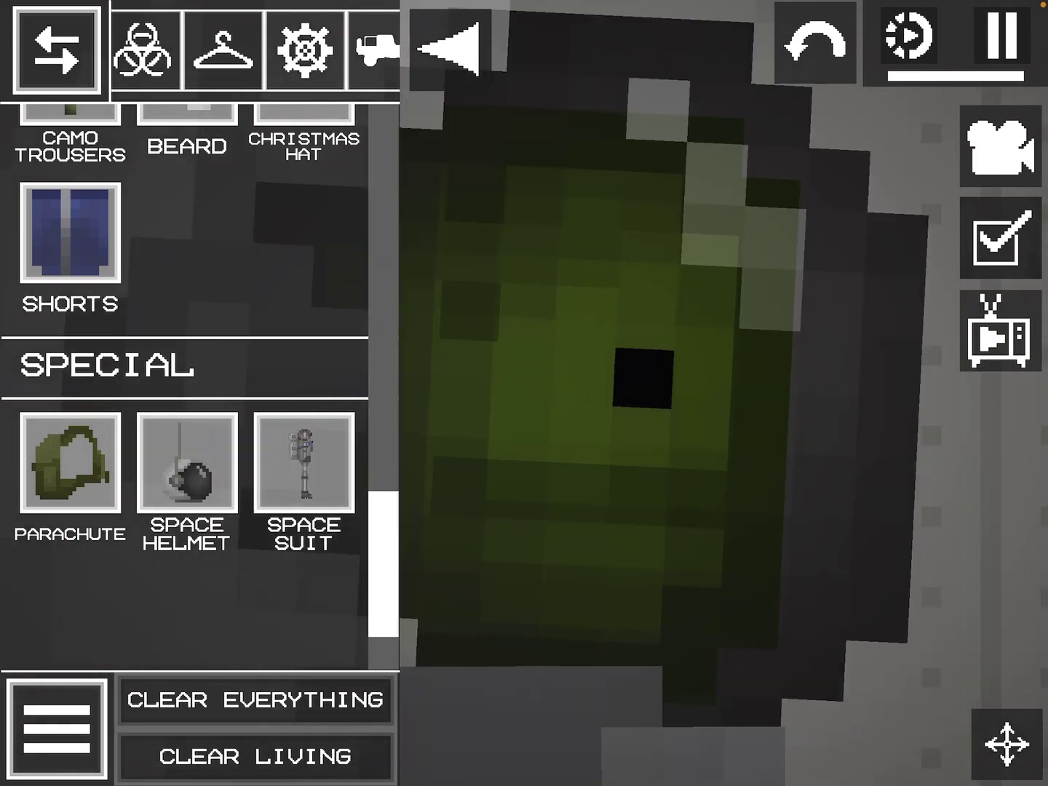
pyautogui.scroll(-1, 720, 409)
# Clear every object from the scene with Clear Everything.
pyautogui.click(451, 47)
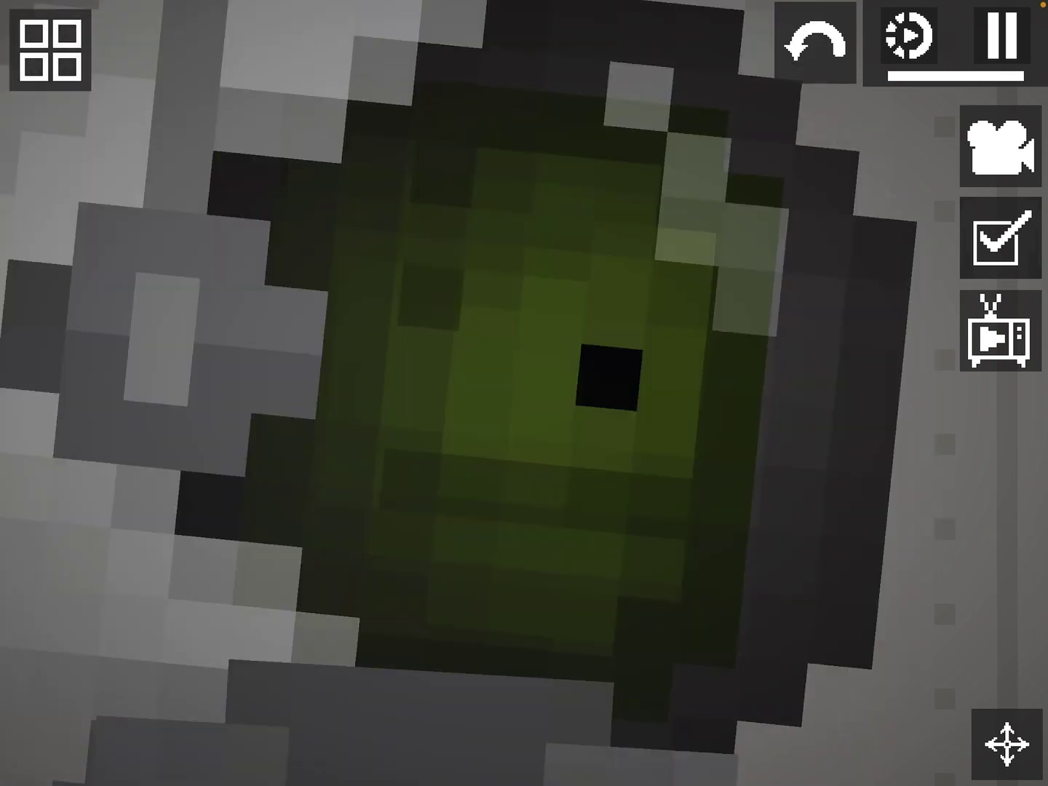
pyautogui.scroll(-5, 524, 393)
pyautogui.click(50, 50)
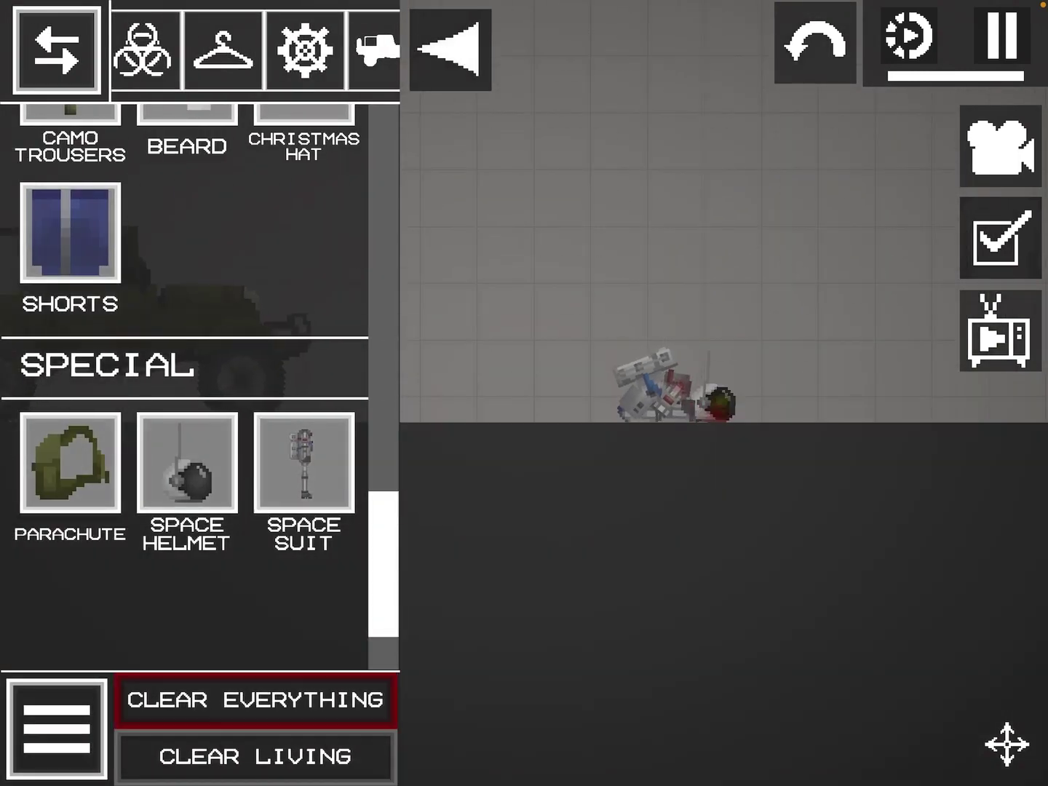
pyautogui.click(256, 700)
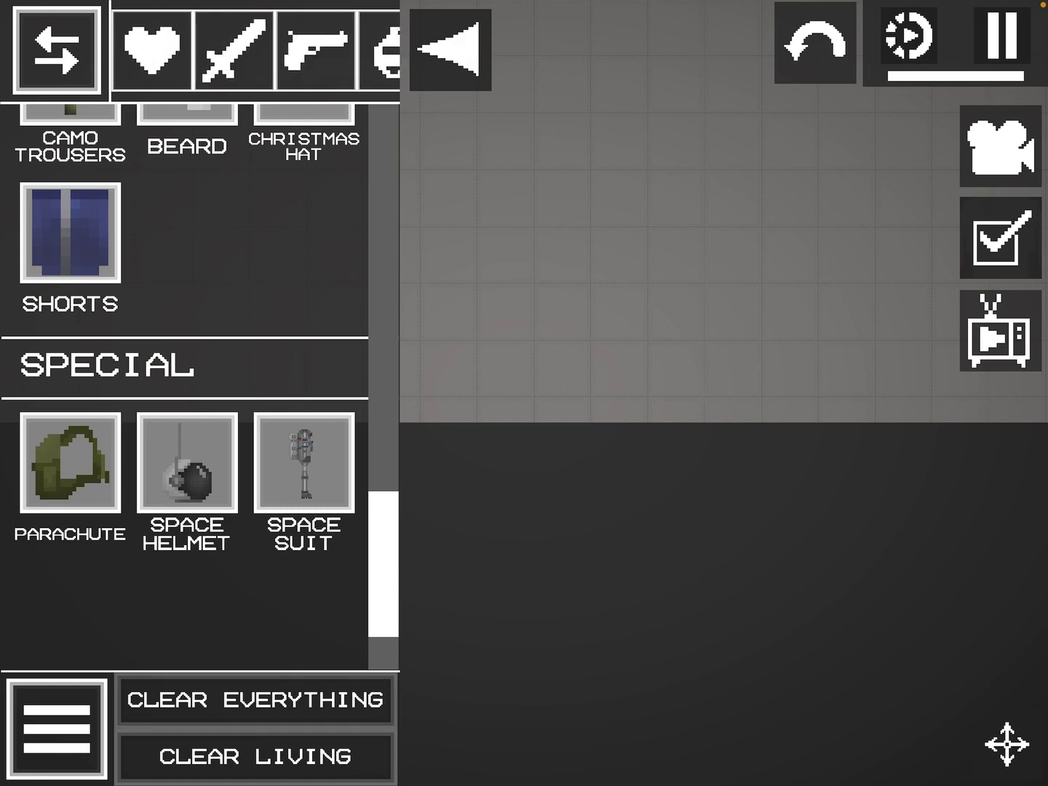
# Spawn a melon from the Living catalog into the empty sandbox.
pyautogui.click(152, 49)
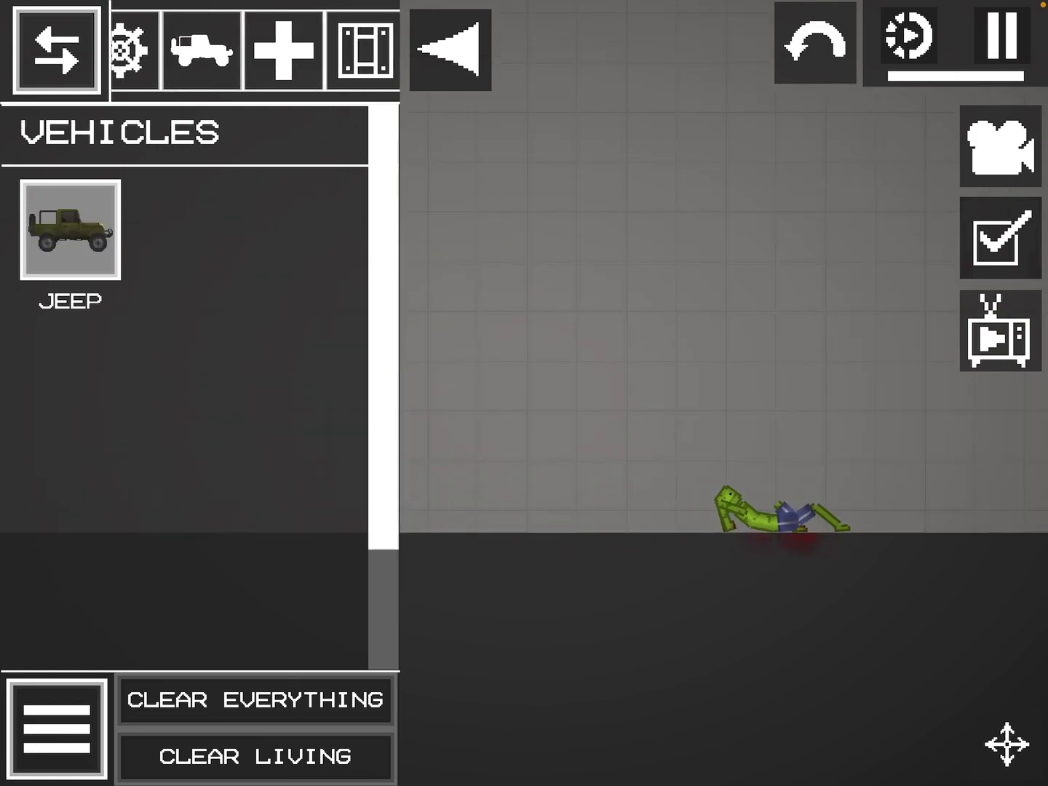
pyautogui.click(71, 230)
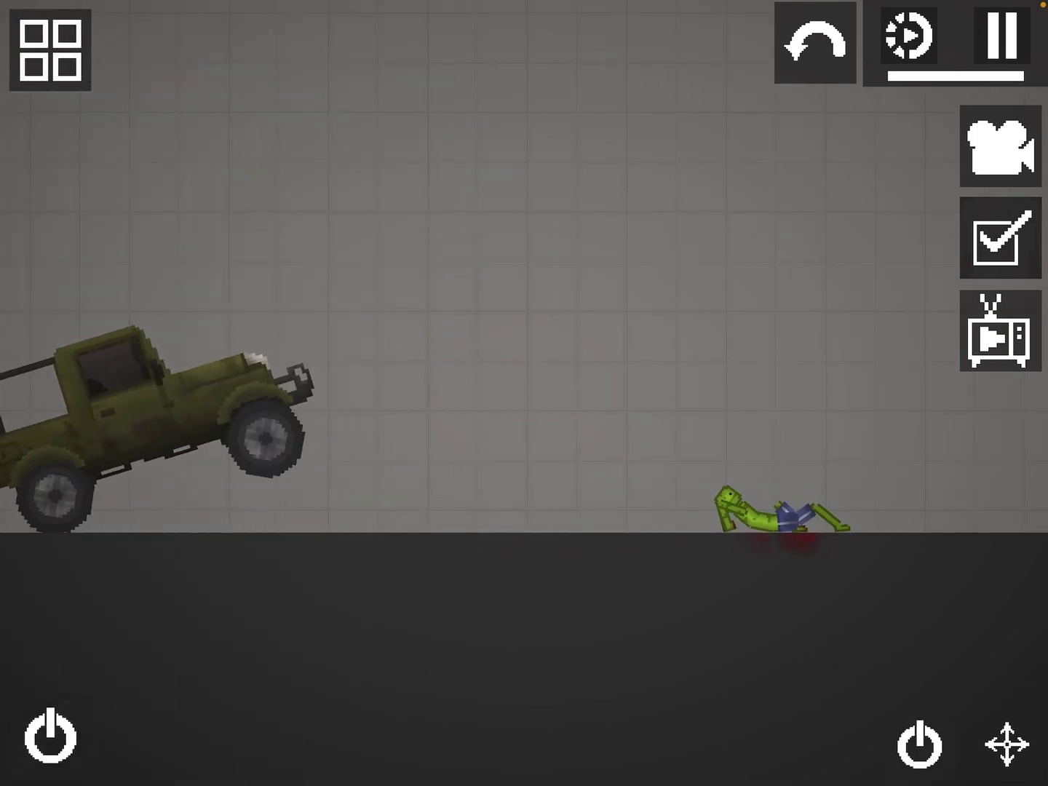